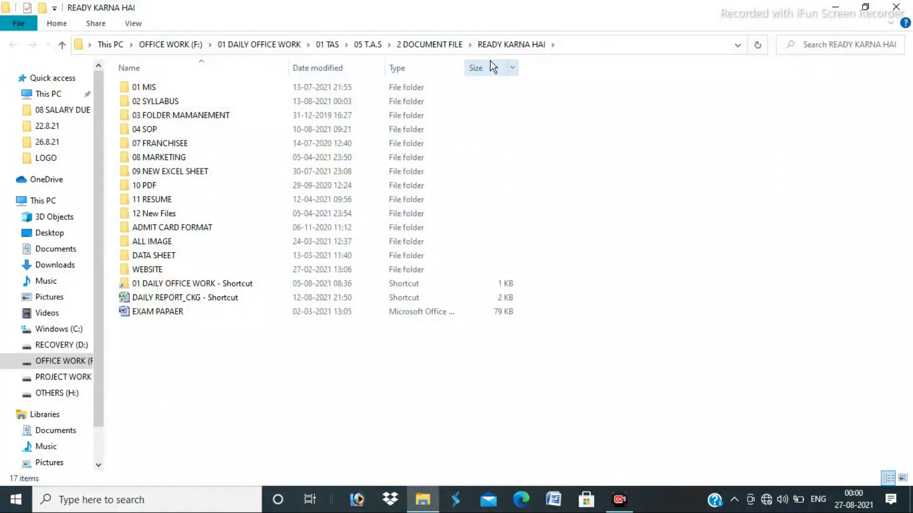
Open 2.6 STOCK ADJUSTMENT IN TALLY from 02 SYLLABUS, 03 STUDY METERIAL, 01 MASTER EBOOK, 02 TALLY, 02 CHAPTER
double_click(152, 102)
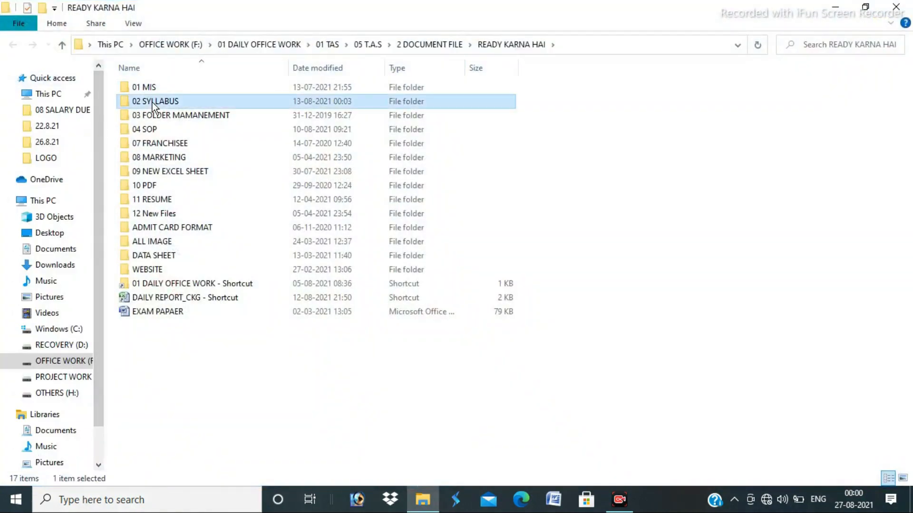
click(158, 89)
double_click(159, 89)
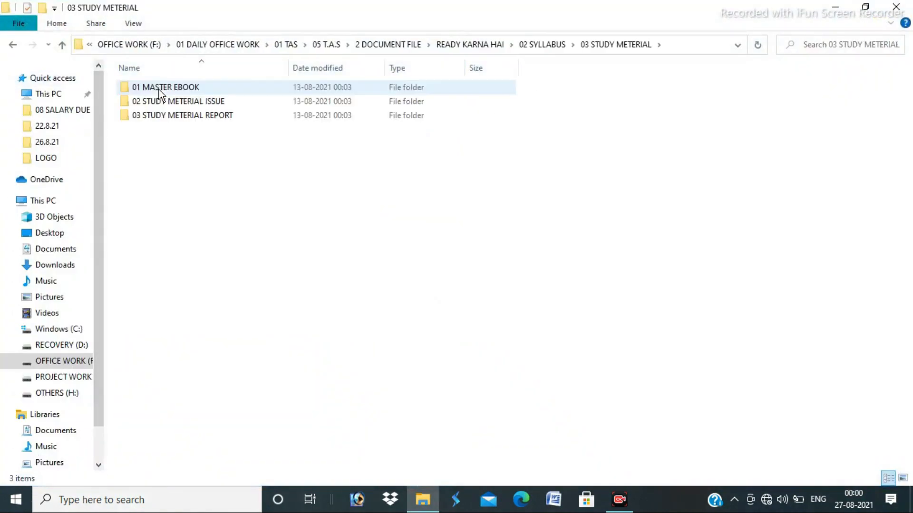
click(159, 89)
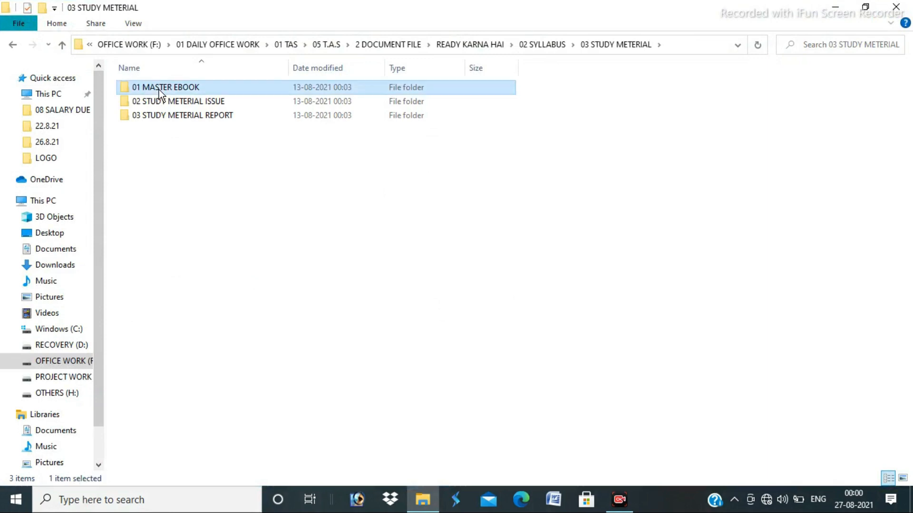
double_click(159, 89)
click(159, 102)
double_click(158, 102)
click(159, 102)
double_click(159, 102)
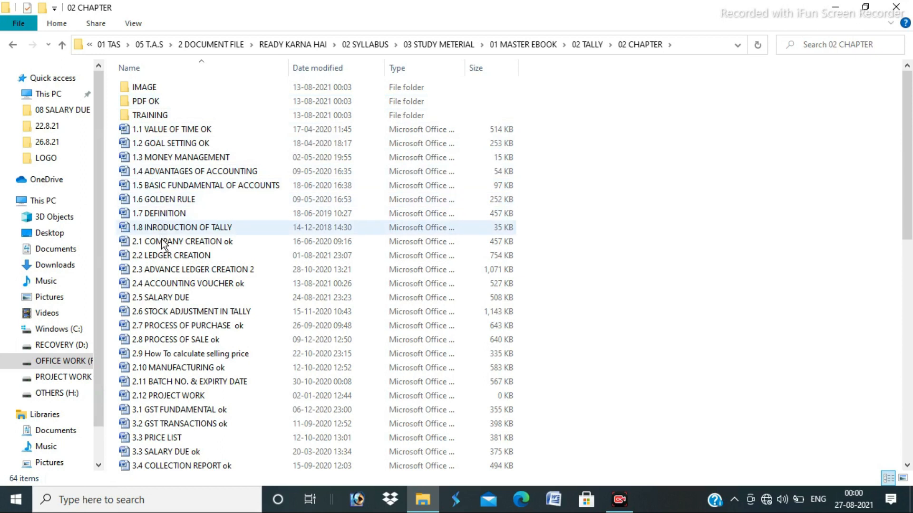
click(165, 312)
double_click(165, 312)
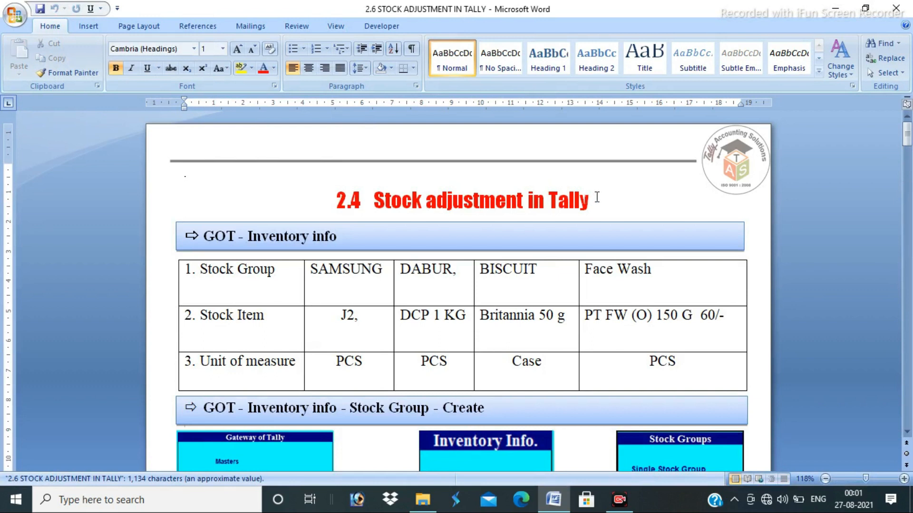
drag(596, 195, 369, 199)
click(353, 198)
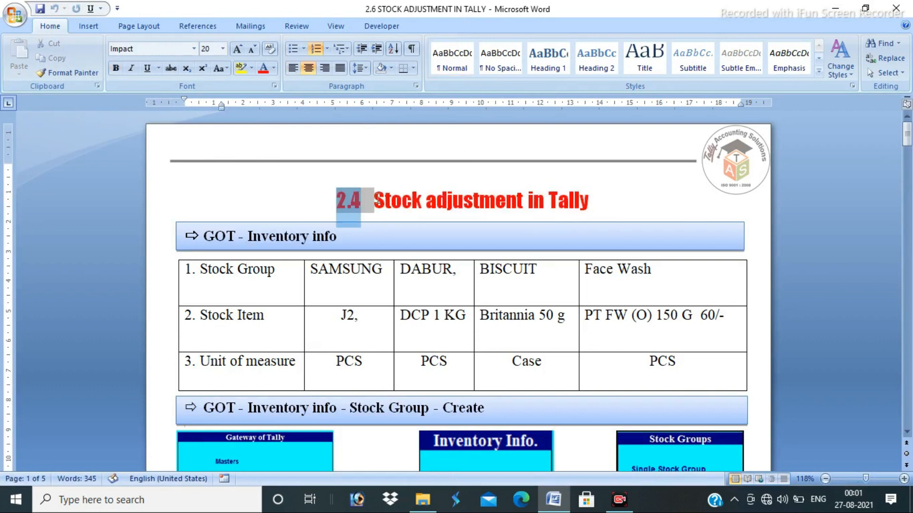
click(464, 199)
click(598, 195)
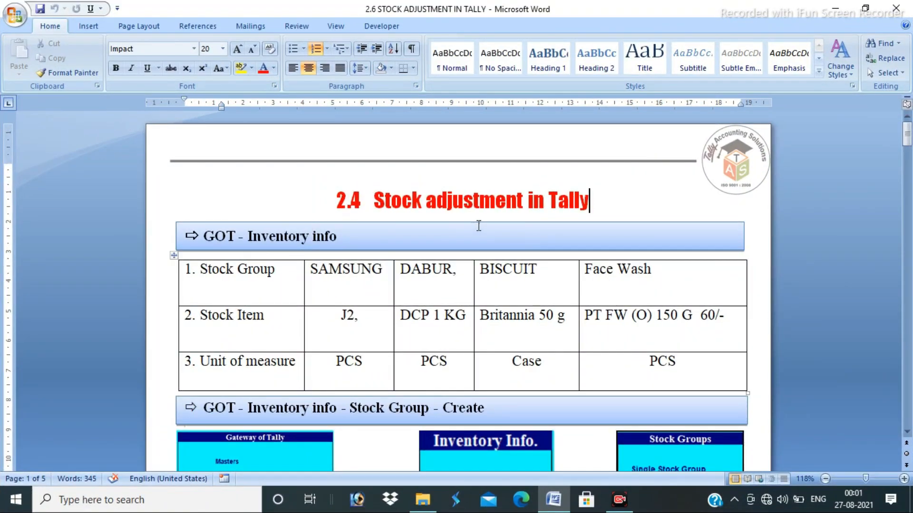
Go to the desktop and launch Tally ies 7.2 from its tally72 shortcut
key(super+d)
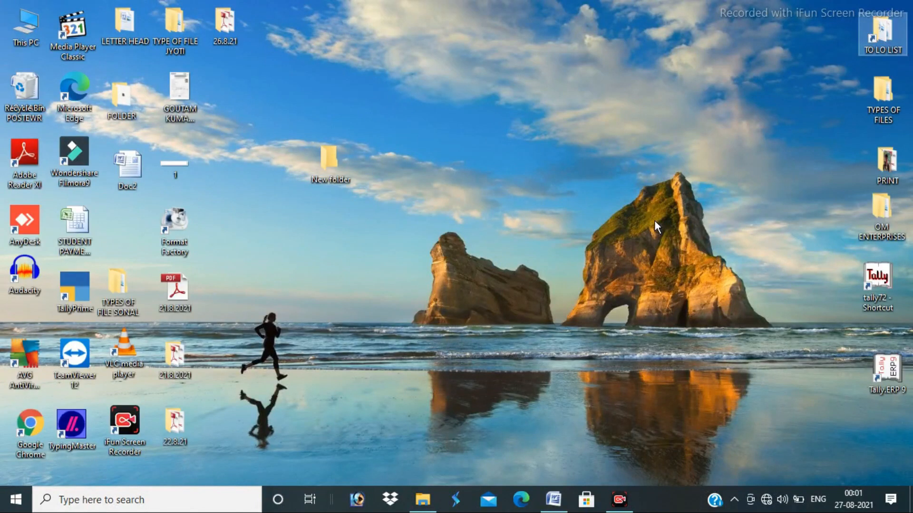
click(885, 276)
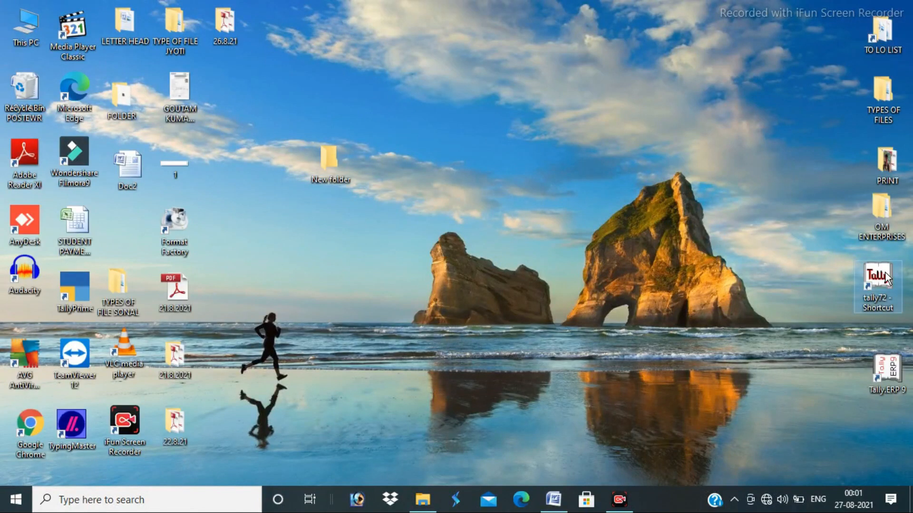
double_click(885, 280)
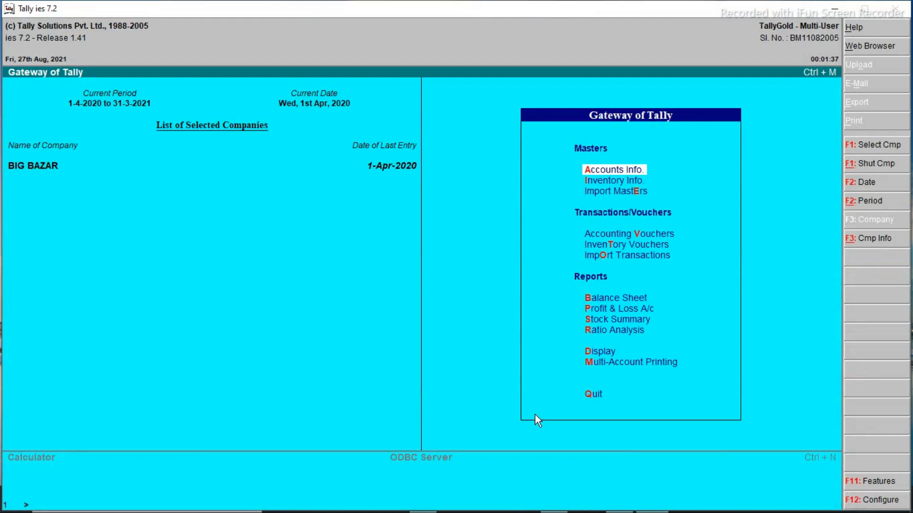
mouse_move(505, 95)
mouse_down()
mouse_move(631, 340)
mouse_move(713, 421)
mouse_move(763, 430)
mouse_up()
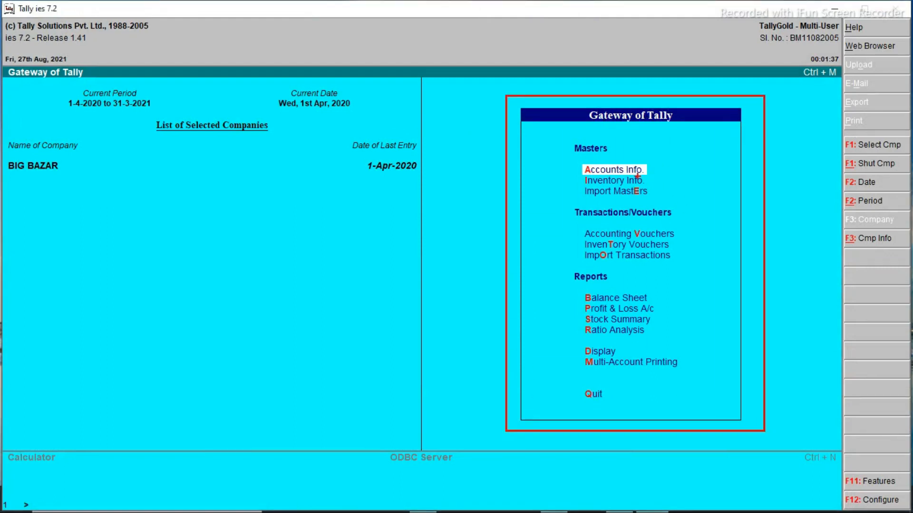
mouse_move(568, 139)
mouse_down()
mouse_move(576, 155)
mouse_move(662, 204)
mouse_move(685, 201)
mouse_up()
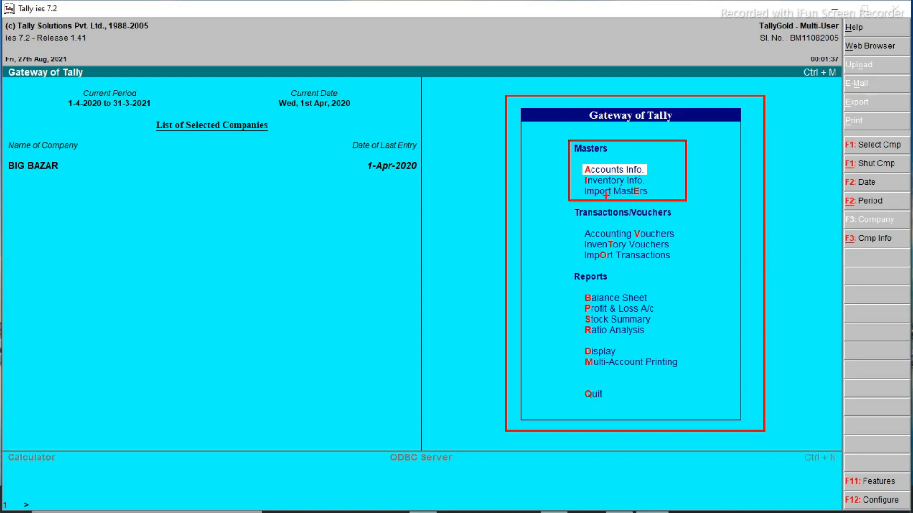
mouse_move(569, 202)
mouse_down()
mouse_move(656, 232)
mouse_move(689, 262)
mouse_up()
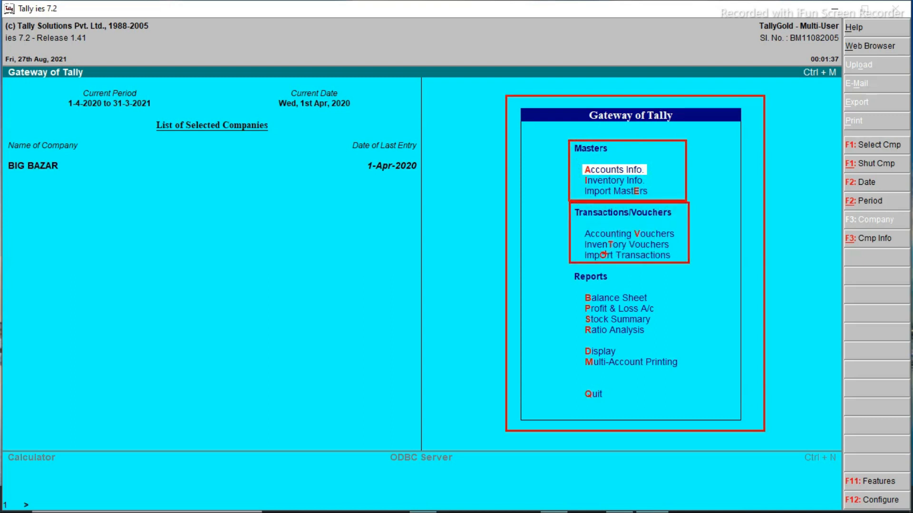
drag(569, 271, 686, 406)
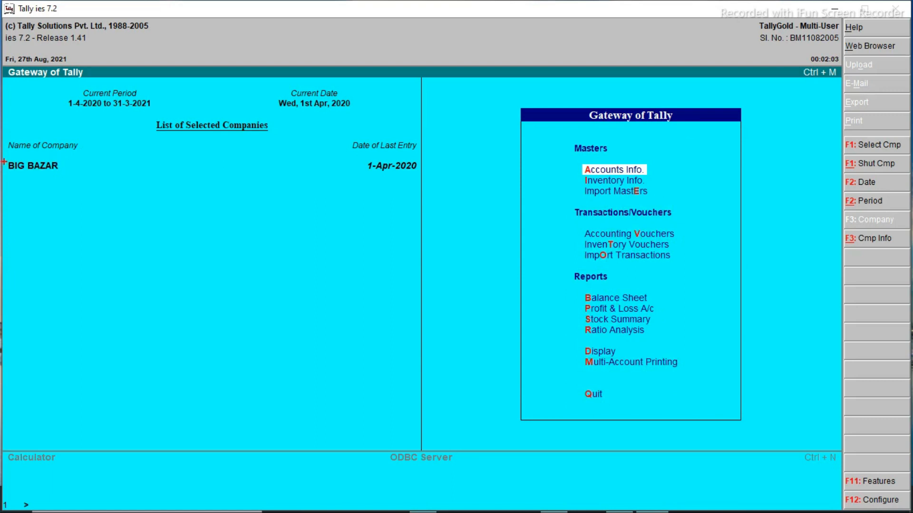
mouse_move(12, 176)
mouse_down()
mouse_move(83, 174)
mouse_move(22, 148)
mouse_move(7, 173)
mouse_move(27, 180)
mouse_up()
mouse_move(47, 89)
mouse_down()
mouse_move(125, 129)
mouse_move(182, 101)
mouse_move(76, 88)
mouse_move(52, 97)
mouse_up()
mouse_move(422, 156)
mouse_down()
mouse_move(388, 156)
mouse_move(358, 175)
mouse_move(433, 181)
mouse_move(419, 163)
mouse_up()
drag(838, 136, 908, 153)
drag(838, 154, 906, 173)
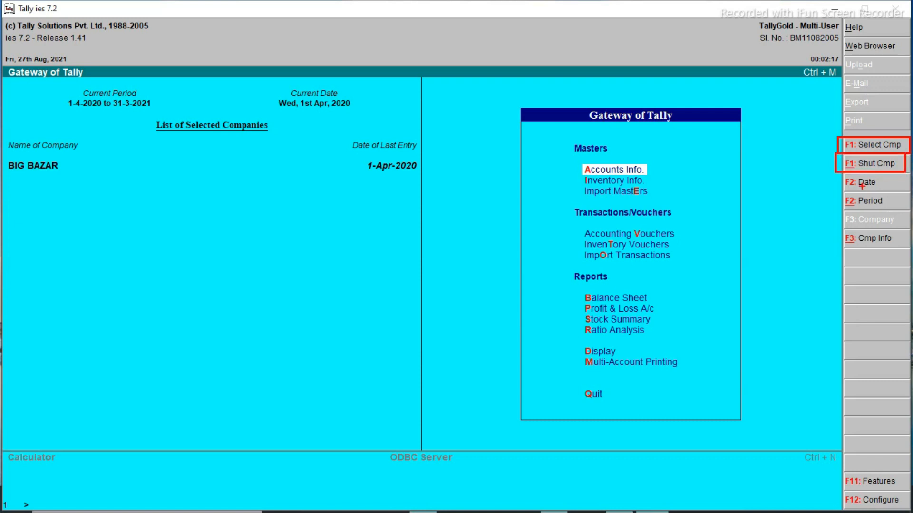
mouse_move(837, 175)
mouse_down()
mouse_move(890, 190)
mouse_move(884, 205)
mouse_move(899, 207)
mouse_up()
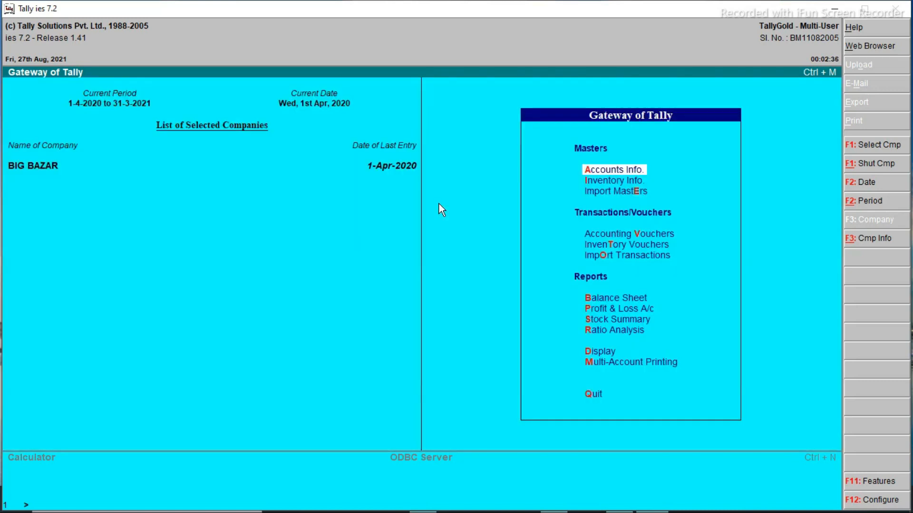
Shut the BIG BAZAR company and load RAJ TRADERS(21-) from the list of companies
key(alt+F1)
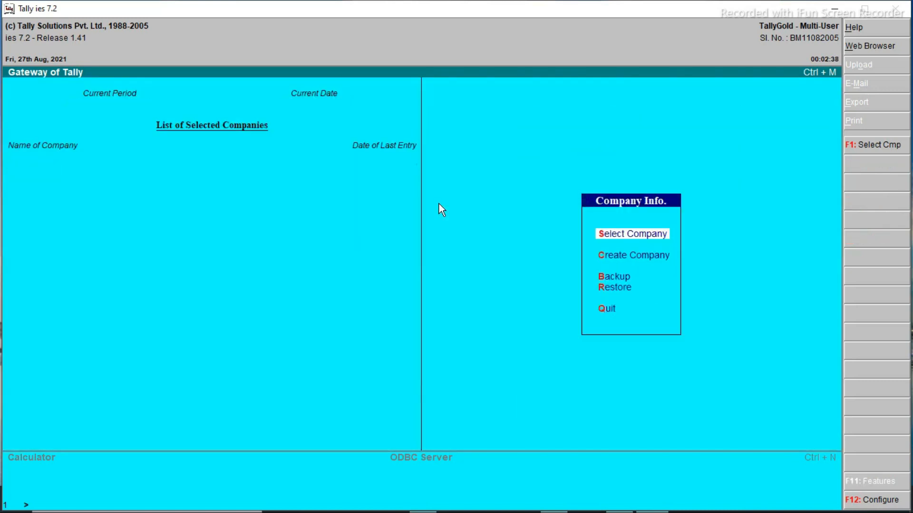
key(Return)
key(Down)
key(Down)
key(Down)
key(Down)
key(Down)
key(Down)
key(Down)
key(Down)
key(Down)
key(Down)
key(Down)
key(Down)
key(Down)
key(Down)
key(Down)
key(Down)
key(Down)
key(Down)
key(Down)
key(Down)
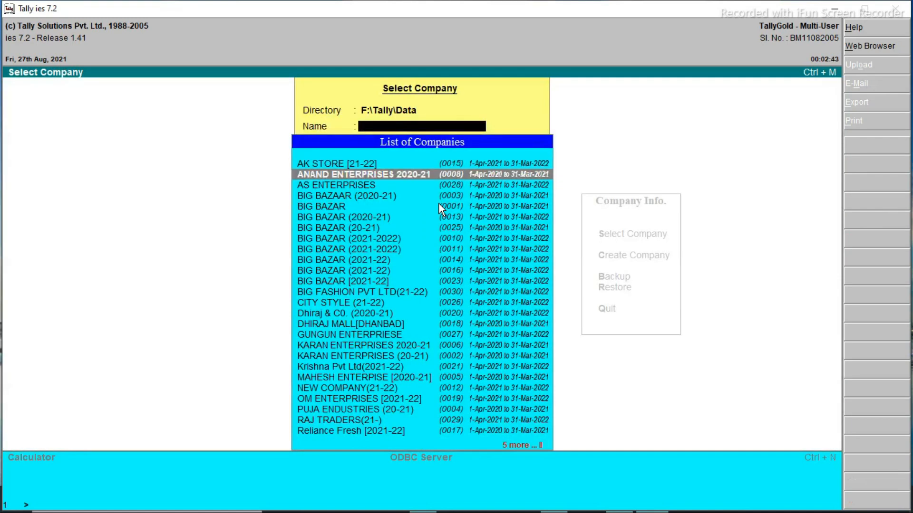
key(Up)
key(Up)
key(Up)
key(Down)
key(Down)
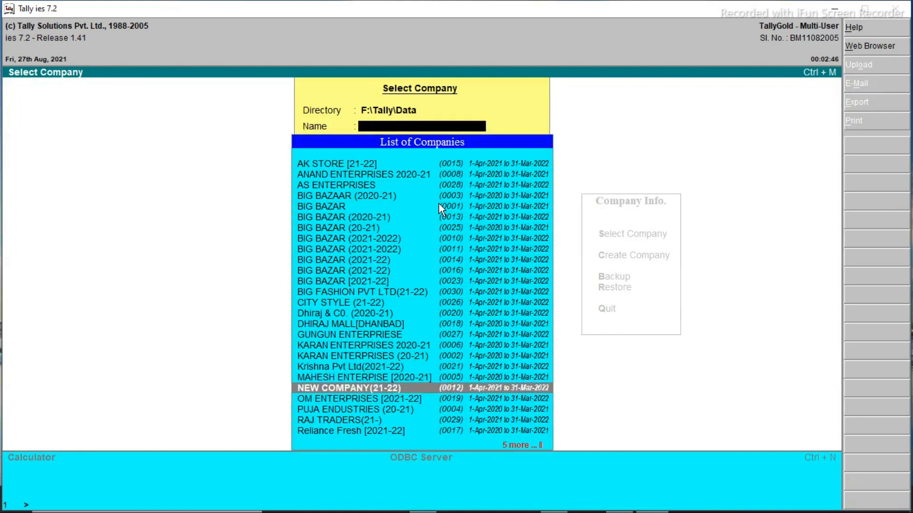
key(Down)
key(Down)
key(Down)
key(Return)
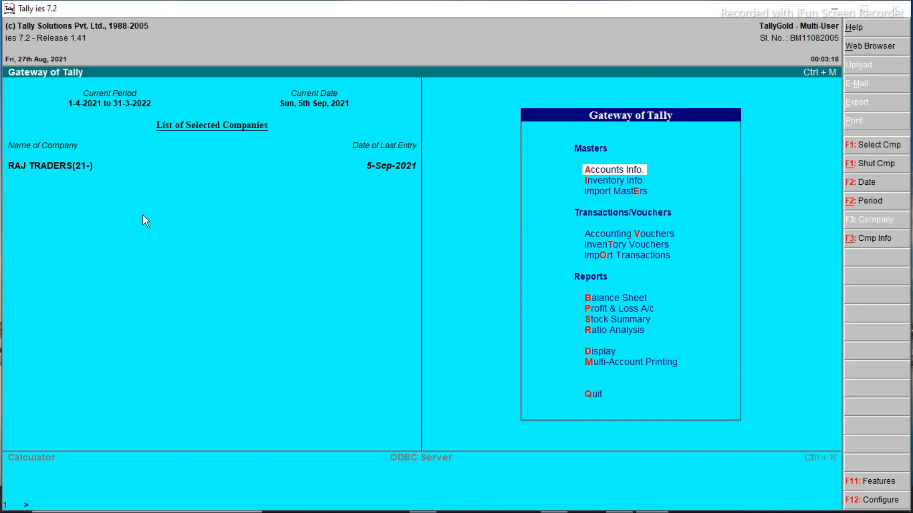
key(alt+F3)
key(Down)
key(Down)
key(Down)
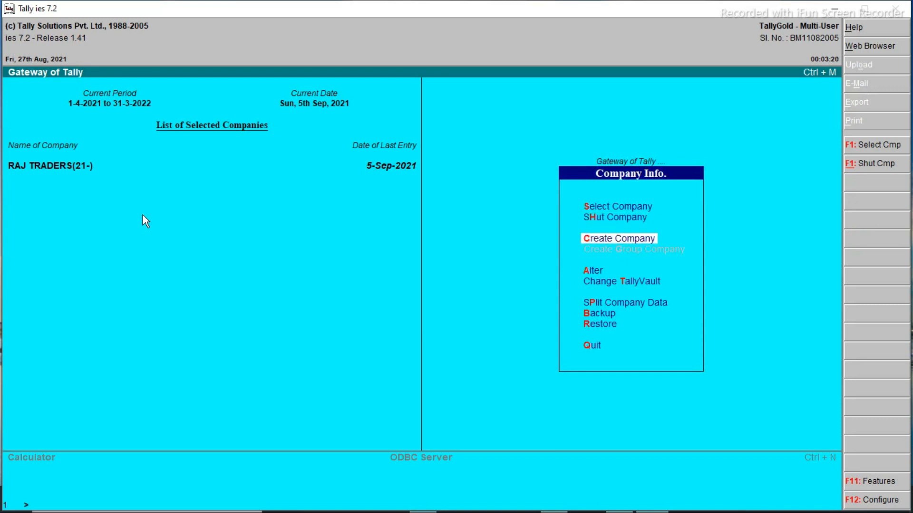
key(Return)
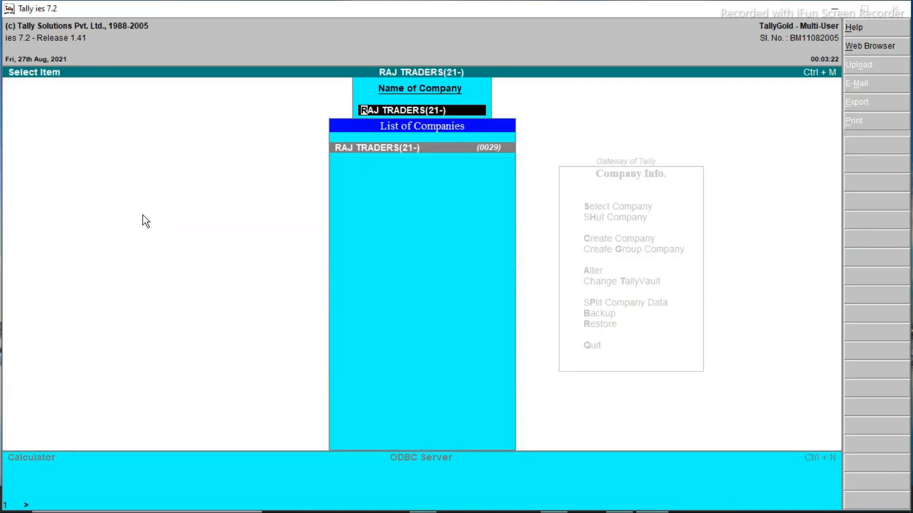
key(Return)
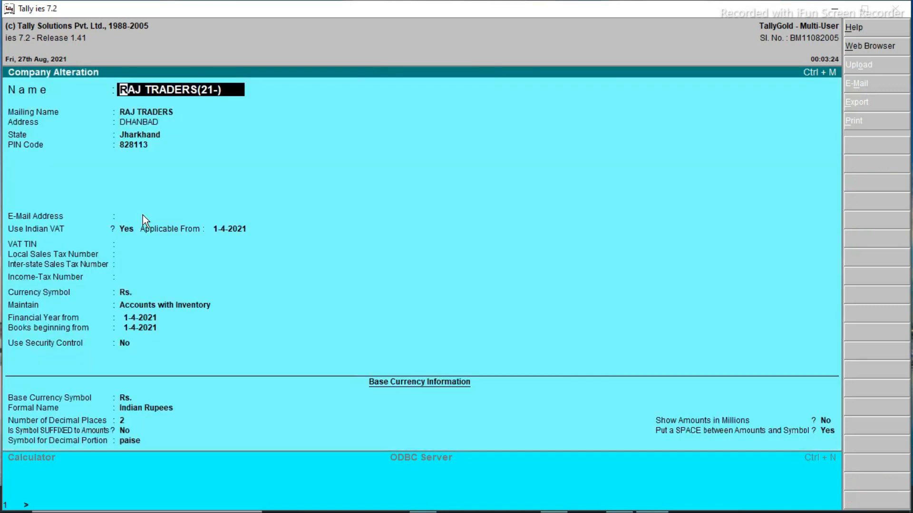
key(End)
key(BackSpace)
key(BackSpace)
key(BackSpace)
key(BackSpace)
key(BackSpace)
text([20]21-22)
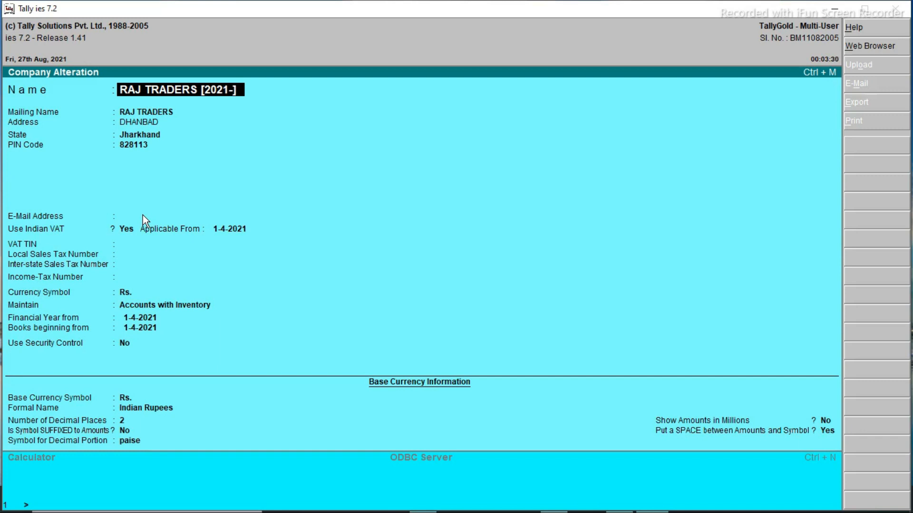
key(Return)
key(Return)
key(Return)
key(Return)
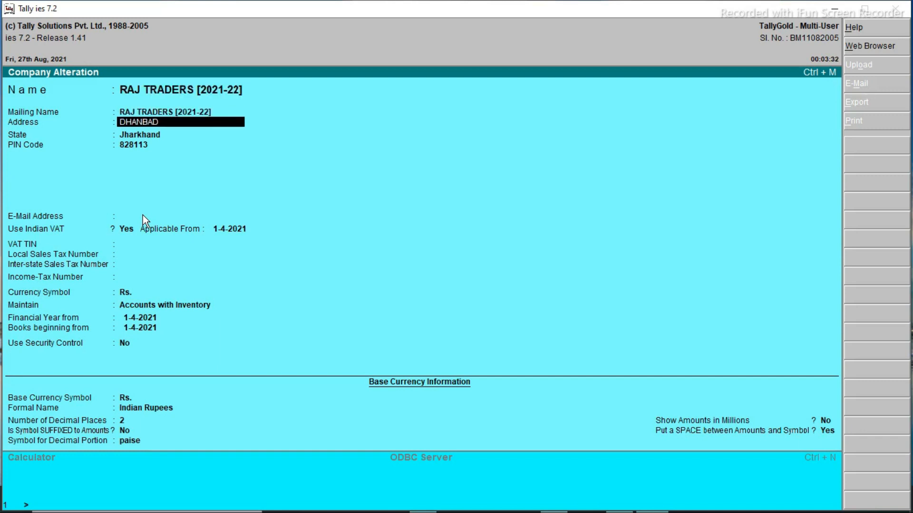
key(Return)
key(Return)
key(Return)
key(Return)
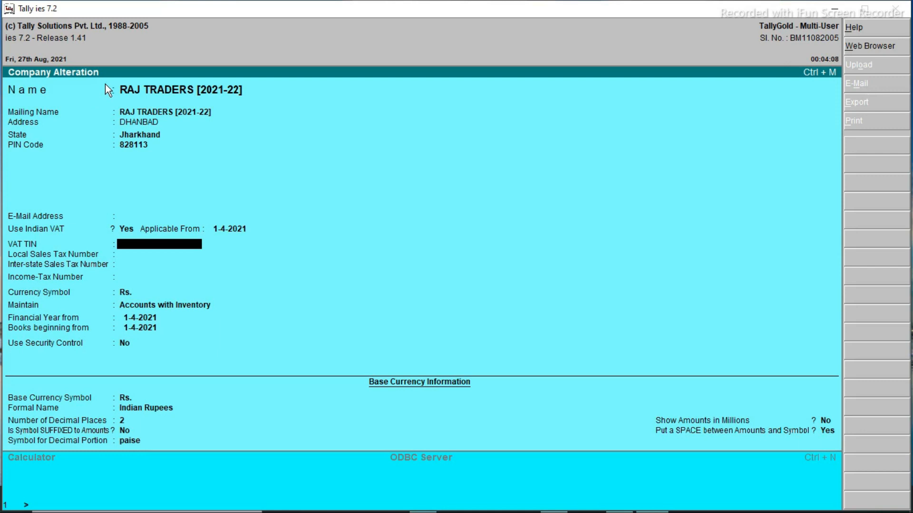
key(Escape)
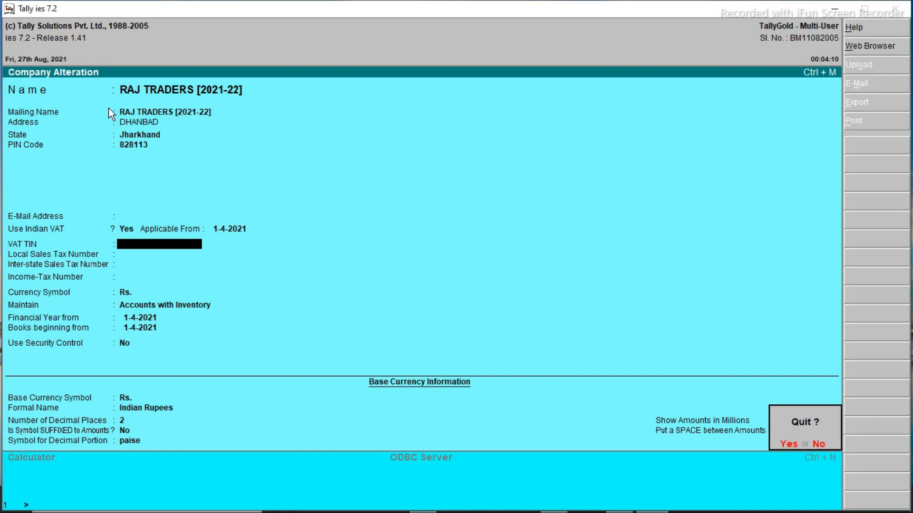
key(y)
key(Escape)
key(Escape)
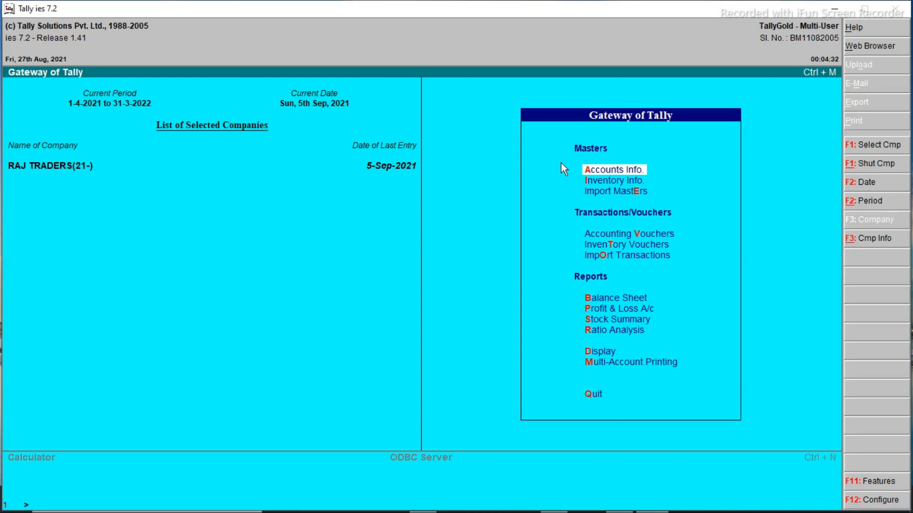
Alter the loaded company's name to RAJ TRADERS [2021-22], save the alteration and return to the Gateway of Tally
key(alt+F3)
key(Down)
key(Down)
key(Down)
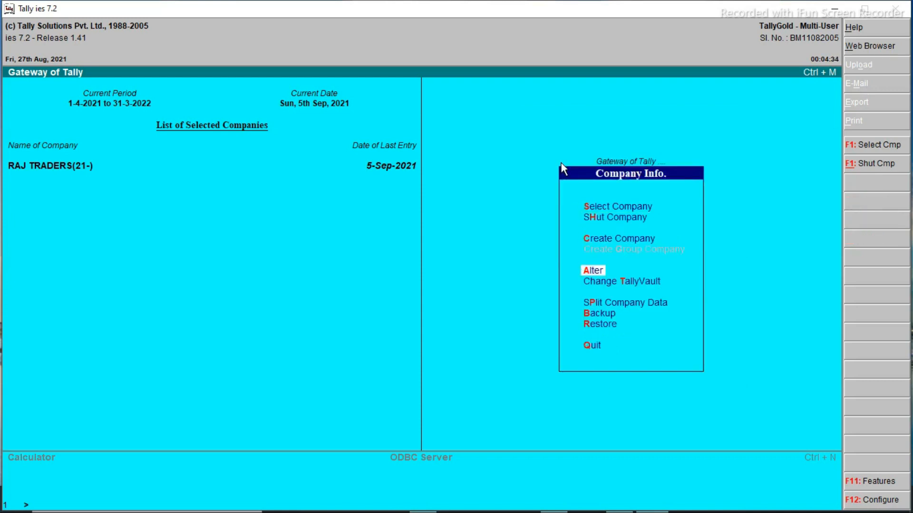
key(Return)
key(Return)
key(BackSpace)
key(BackSpace)
key(BackSpace)
key(BackSpace)
key(BackSpace)
text(()
text(2021-22])
key(Return)
key(ctrl+a)
key(Return)
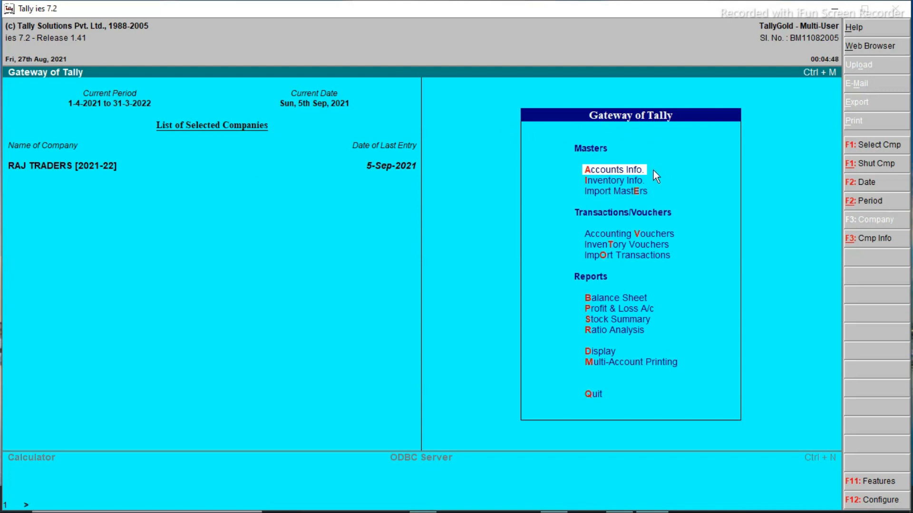
mouse_move(654, 169)
mouse_down()
mouse_move(694, 163)
mouse_move(697, 175)
mouse_up()
mouse_move(575, 159)
mouse_down()
mouse_move(606, 159)
mouse_move(576, 159)
mouse_up()
drag(581, 177, 654, 188)
key(Escape)
key(Down)
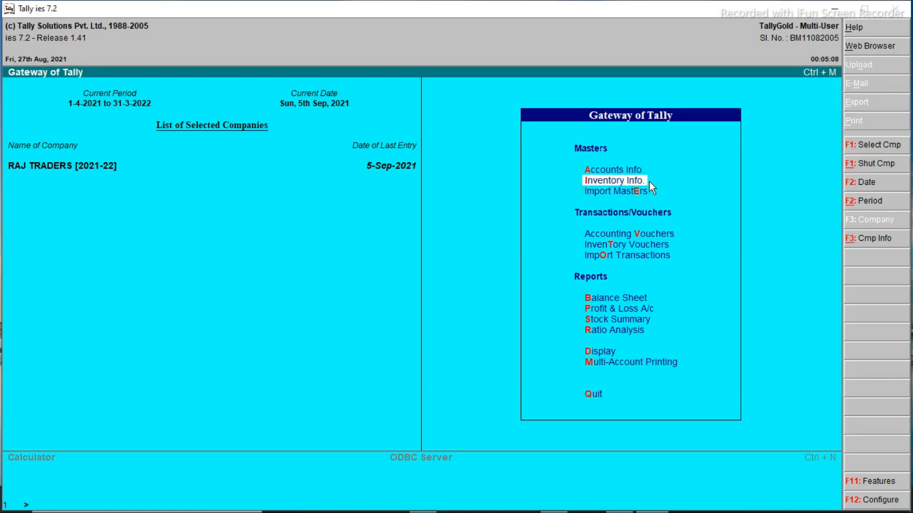
key(Down)
key(Down)
key(Down)
key(Down)
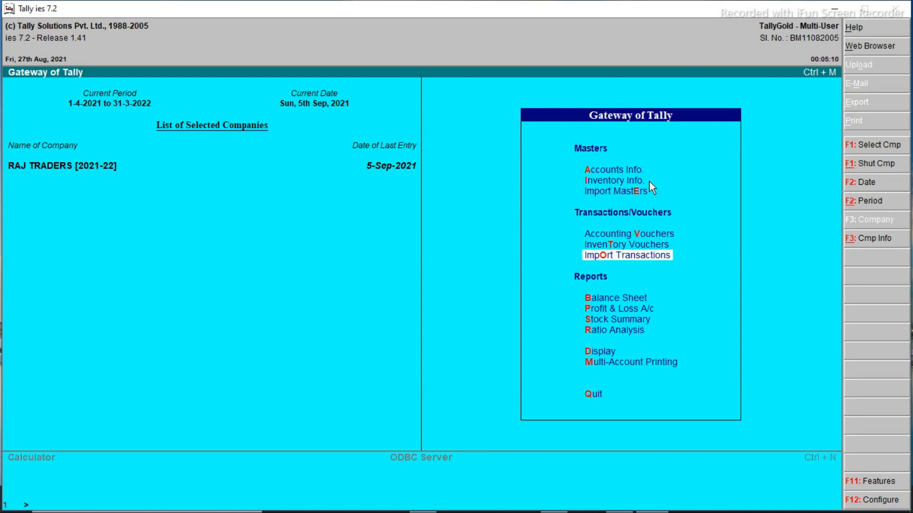
key(Up)
key(Up)
key(Up)
key(Up)
key(Up)
key(Down)
key(Down)
key(Up)
key(Down)
Open the Stock Items options within the company's Inventory Info
key(Up)
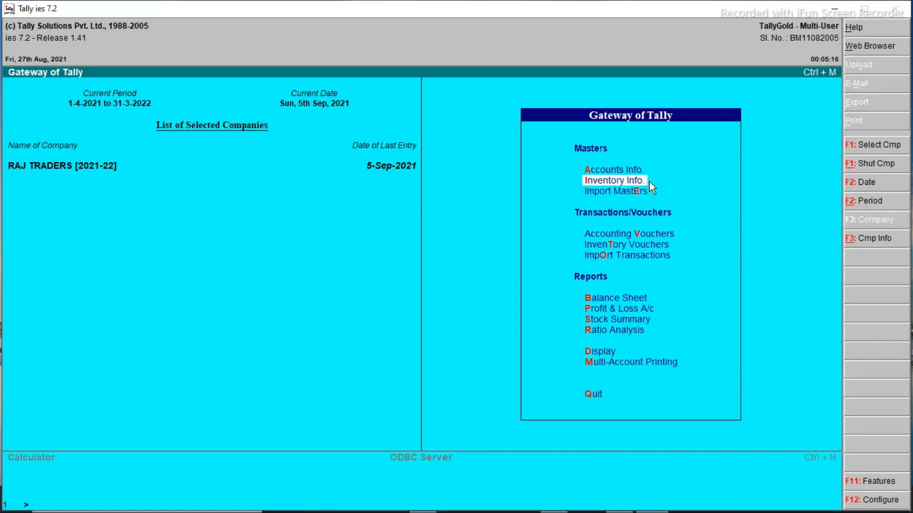
key(Return)
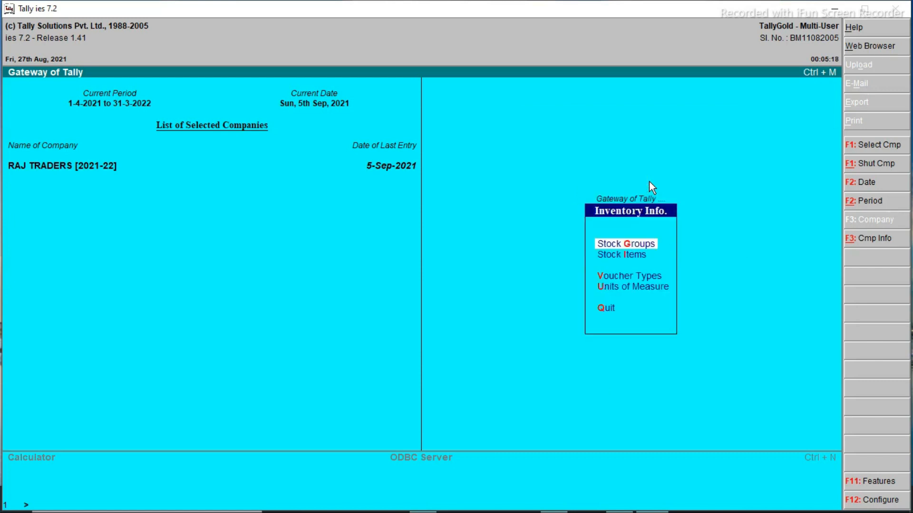
key(Down)
key(Return)
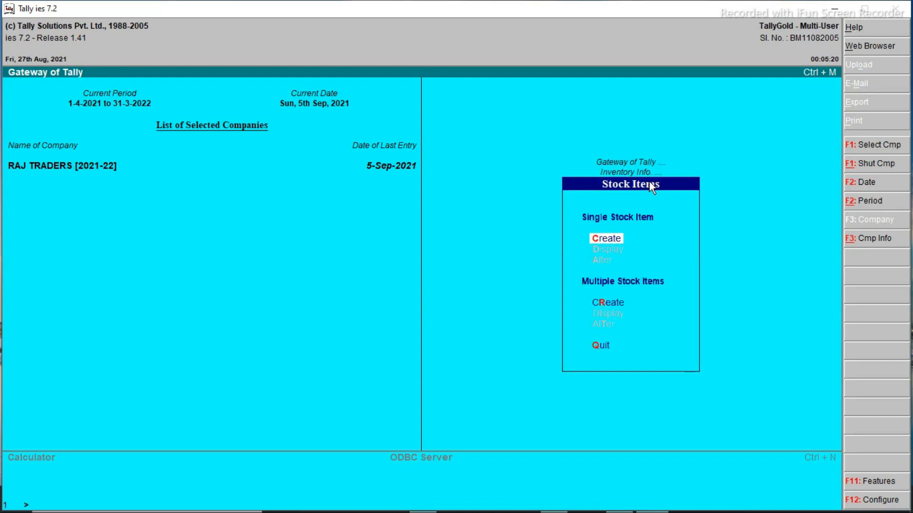
Open stock item creation, then switch to the stock adjustment Word notes and highlight the "1. Stock Group" entry in the table
key(Return)
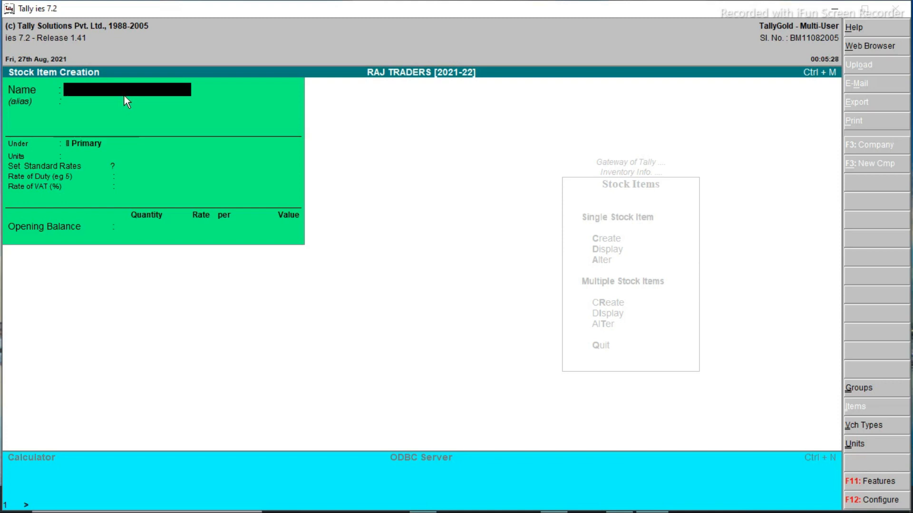
key(alt+Tab)
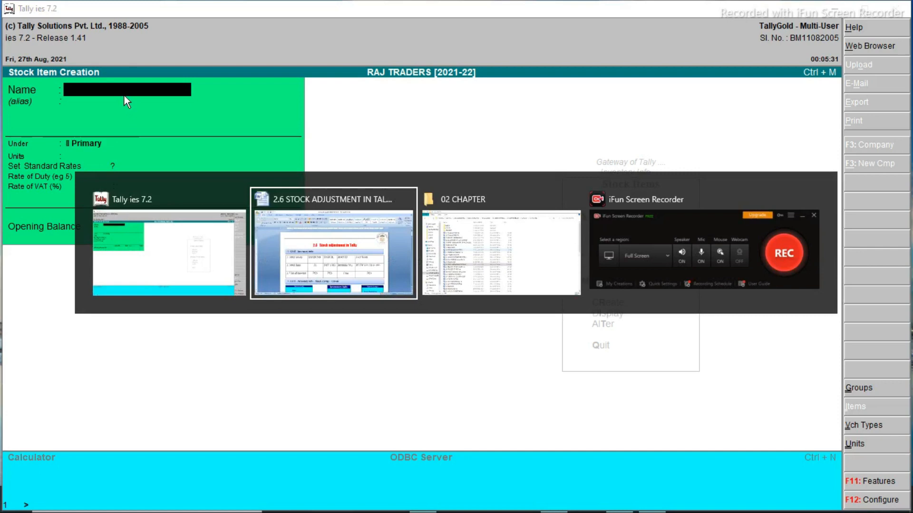
key(alt+Tab)
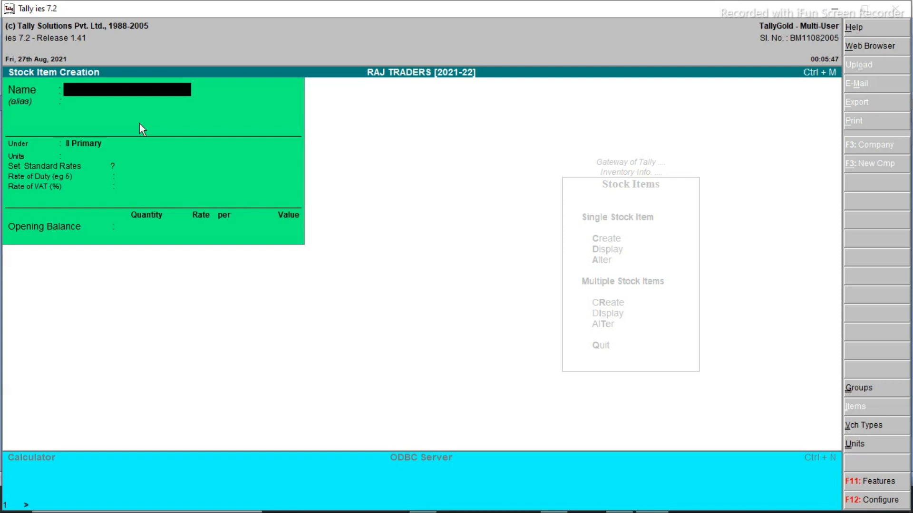
key(alt+Tab)
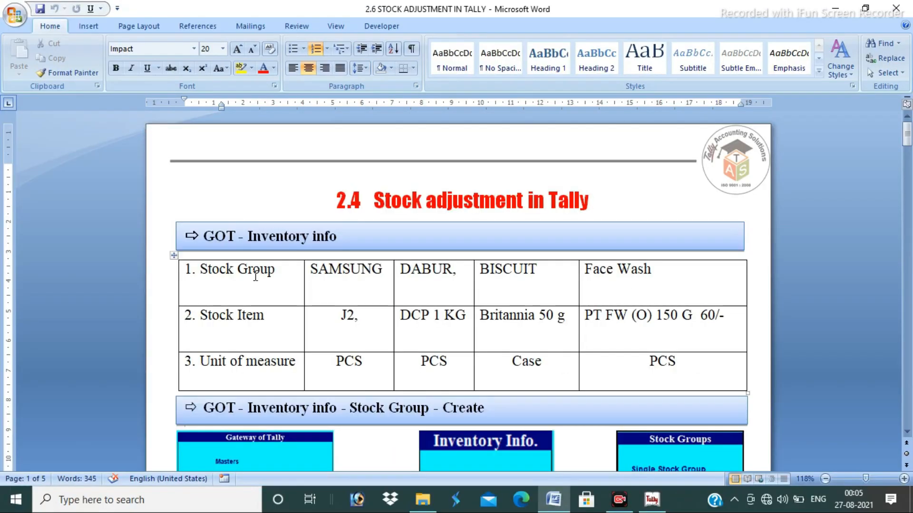
drag(278, 269, 184, 275)
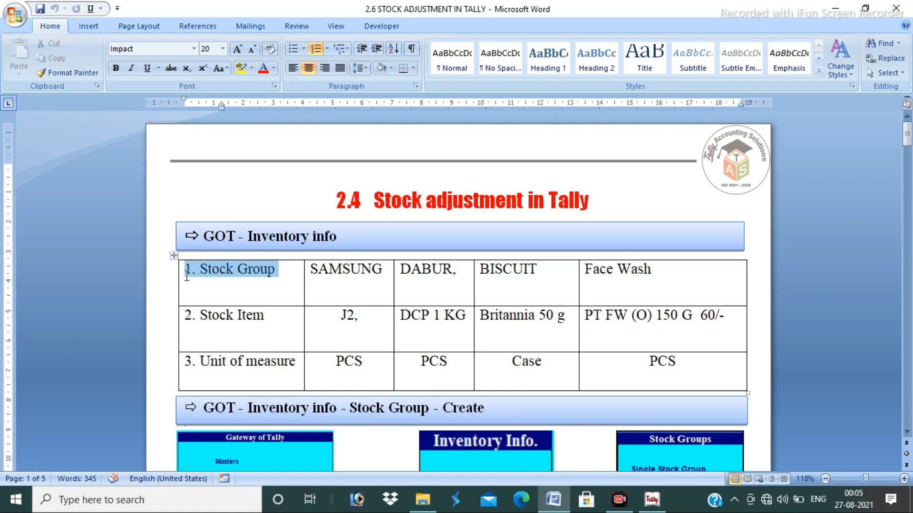
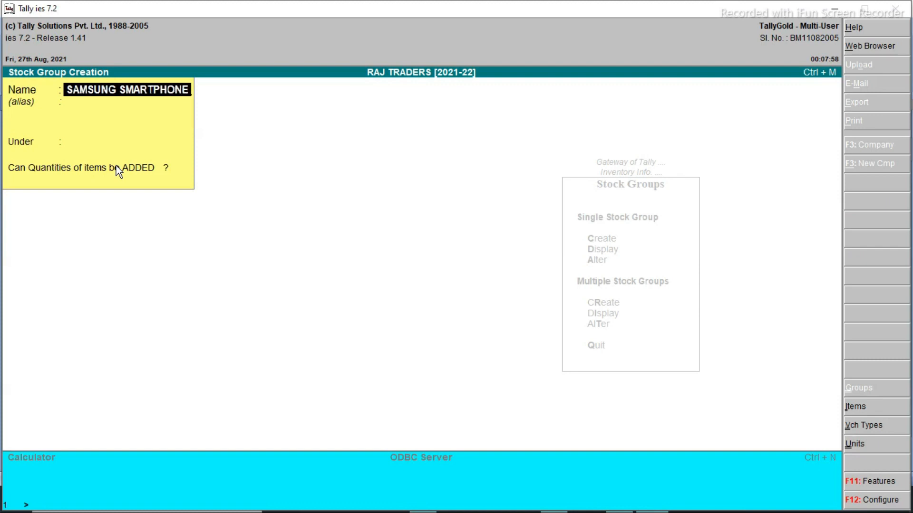
Create SMARTPHONE as a parent stock group under Primary with addable quantities, and save the SAMSUNG SMARTPHONE group under it
key(Return)
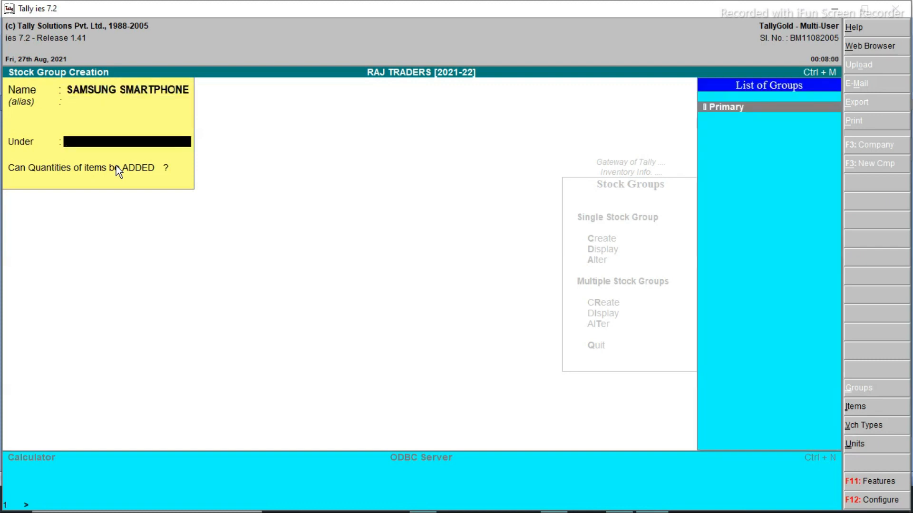
key(Return)
key(Return)
key(Return)
text(SMART)
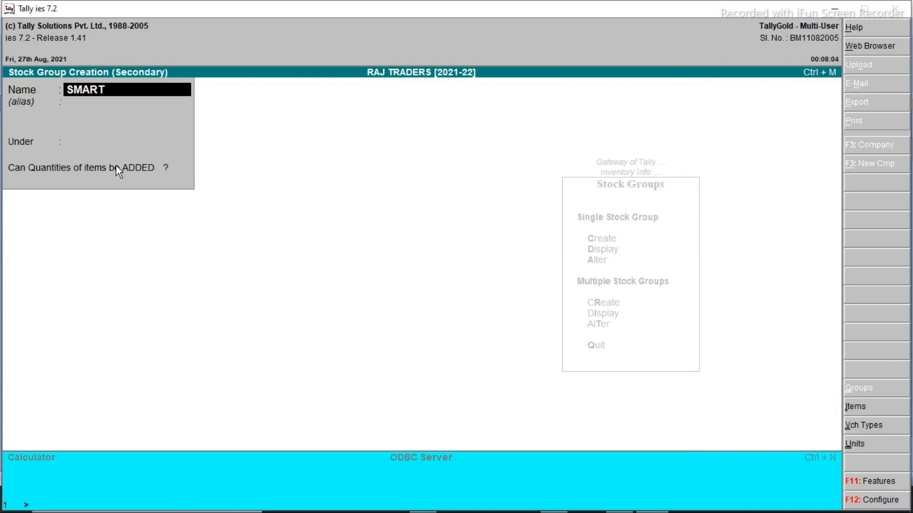
text(PHONE)
key(Return)
key(Return)
key(Return)
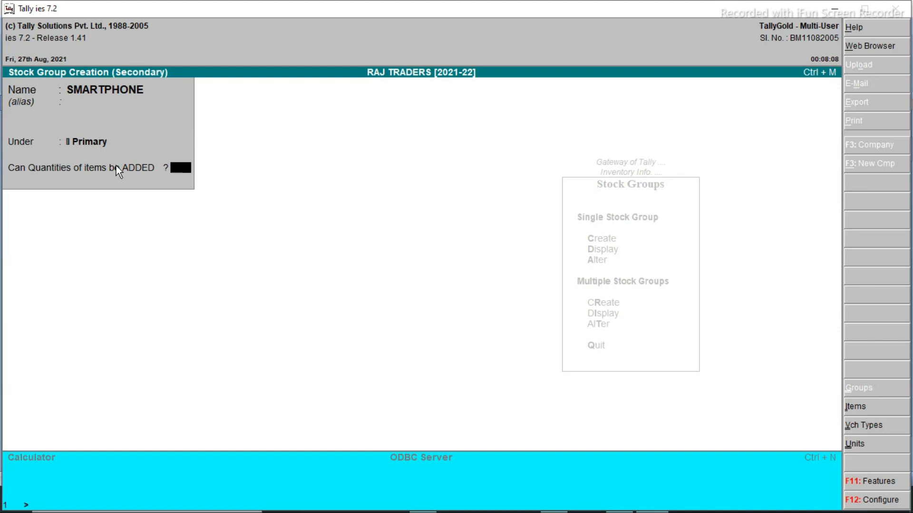
text(Y)
key(Return)
key(Return)
key(Return)
key(Return)
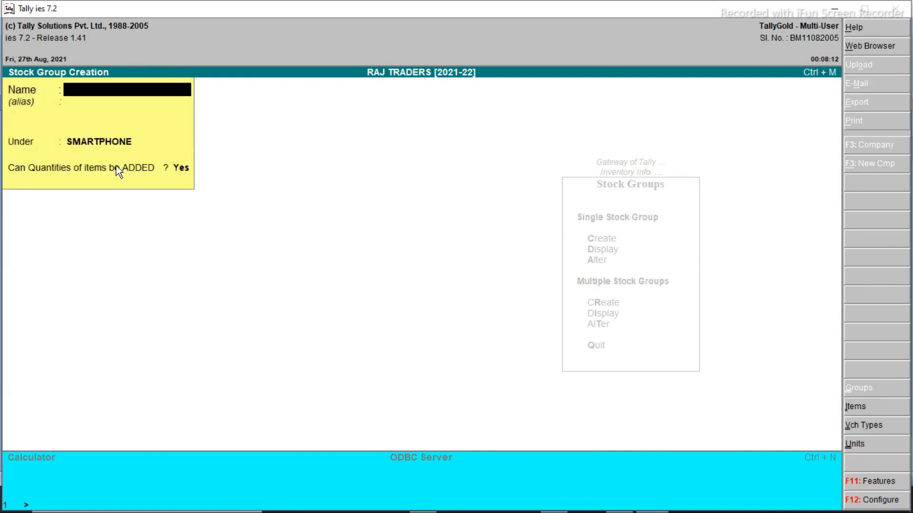
Create the stock group VIVO SMARTPHONE under SMARTPHONE and accept it
text(VIVO SMARTPHONE)
key(Return)
key(Return)
key(Return)
key(Return)
Create the stock group OPPO SMARTPHONE under SMARTPHONE and accept it
text(OPPO SMARTPHONE)
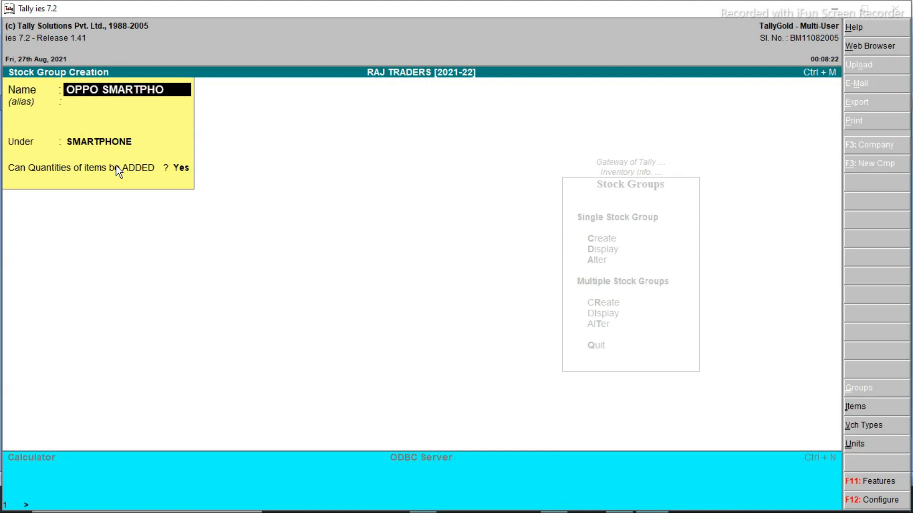
key(Return)
key(Return)
key(Return)
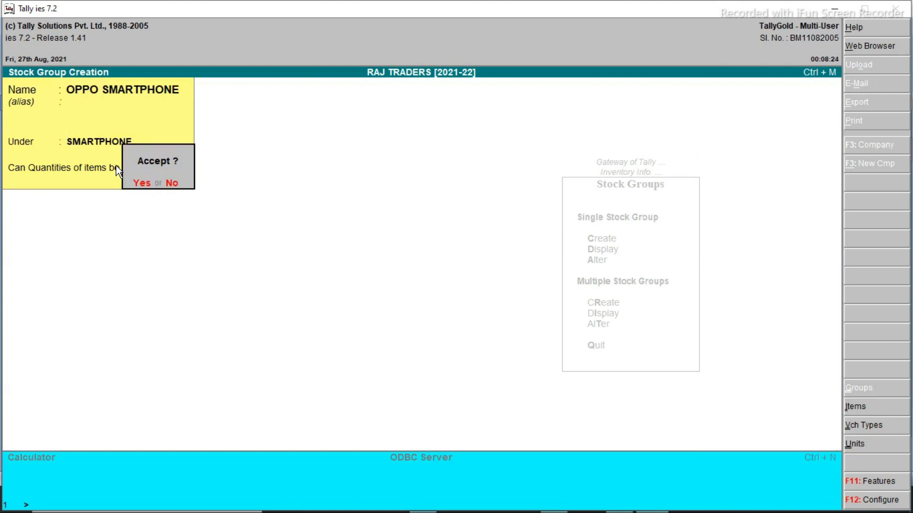
key(Return)
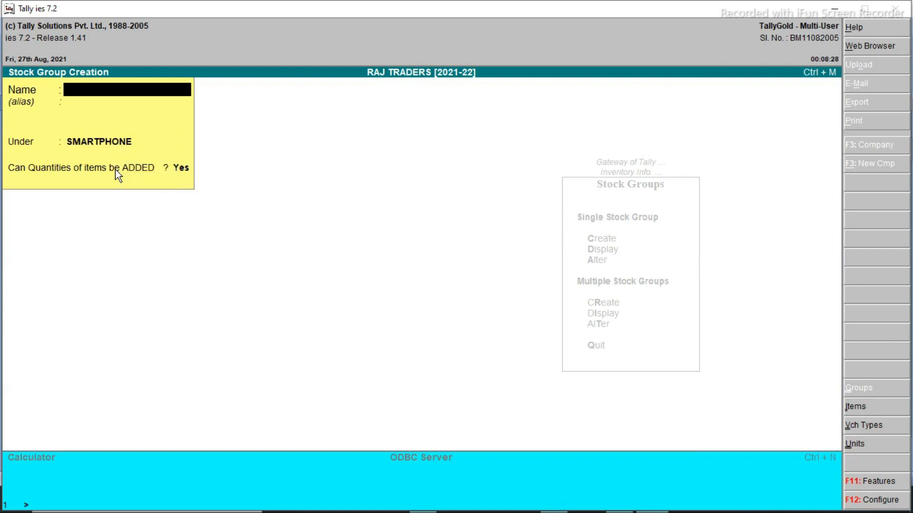
Create the stock group DABUR under Primary with item quantities addable, and accept it
text(DABUR)
key(Return)
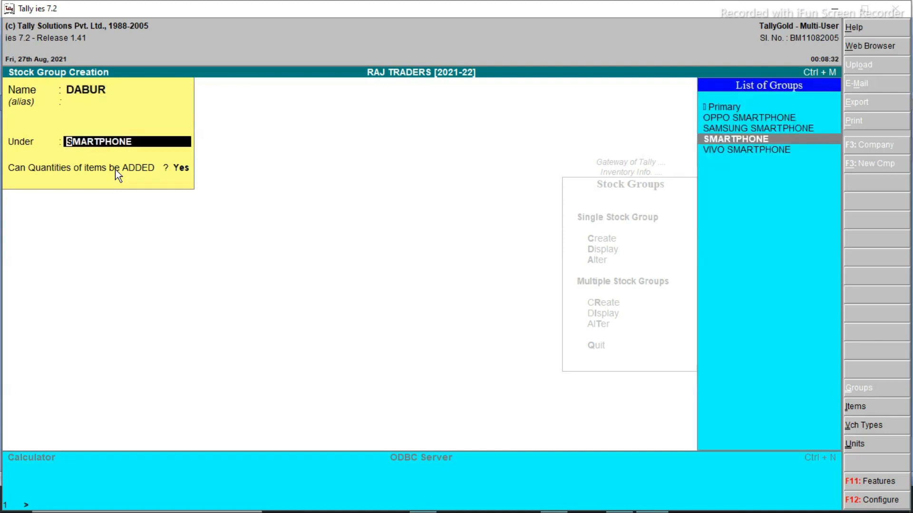
key(Up)
key(Up)
key(Up)
key(Return)
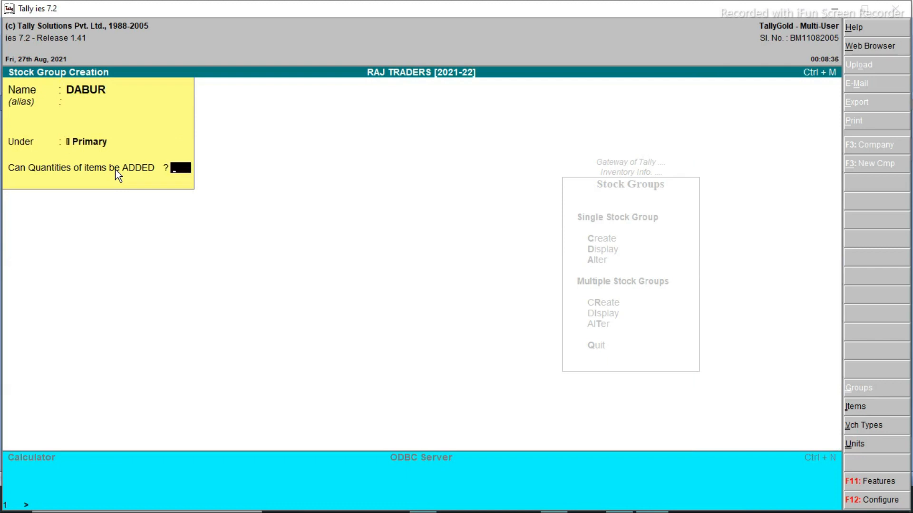
key(Return)
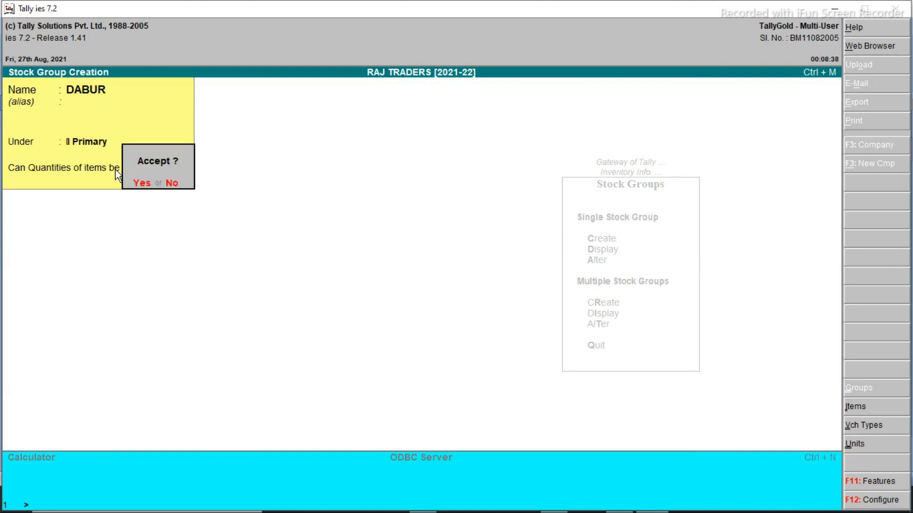
key(Return)
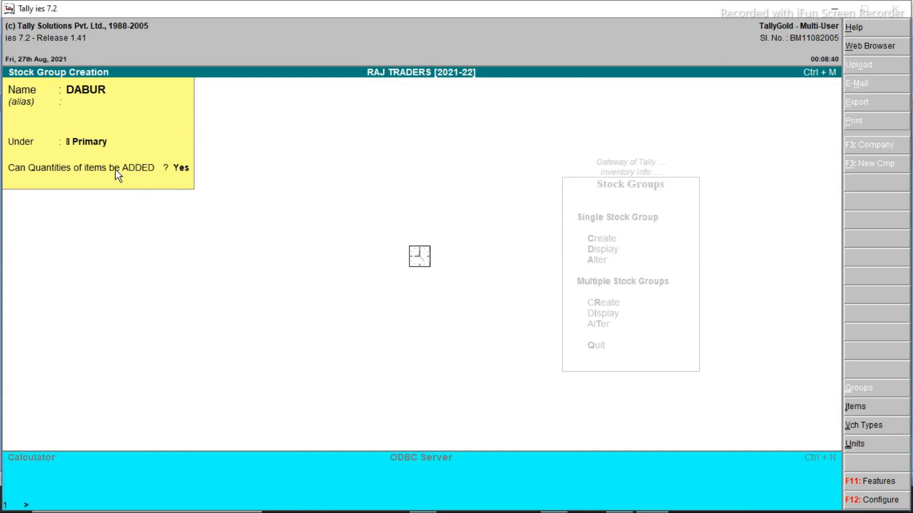
Create the stock group PATANJALI under Primary with the quantities-added option at No, and accept it
text(PATANJALI)
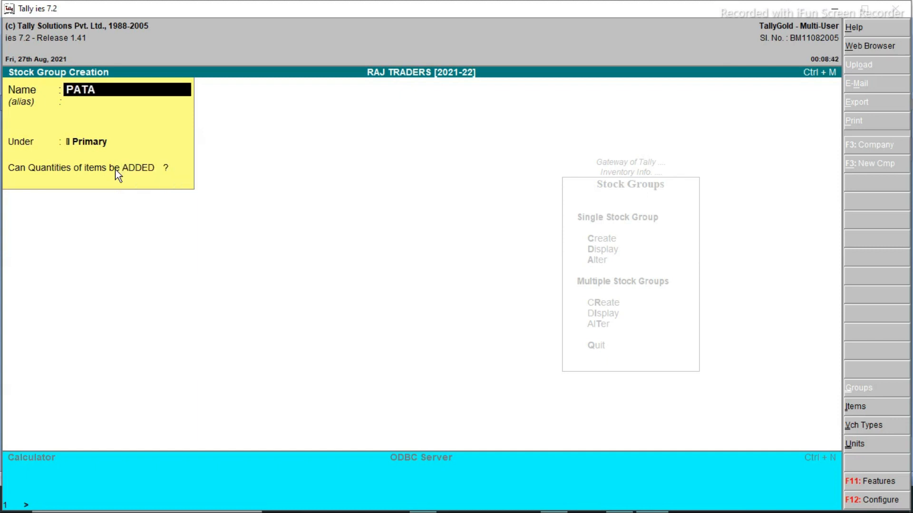
key(Return)
key(Return)
key(Return)
key(Return)
key(Return)
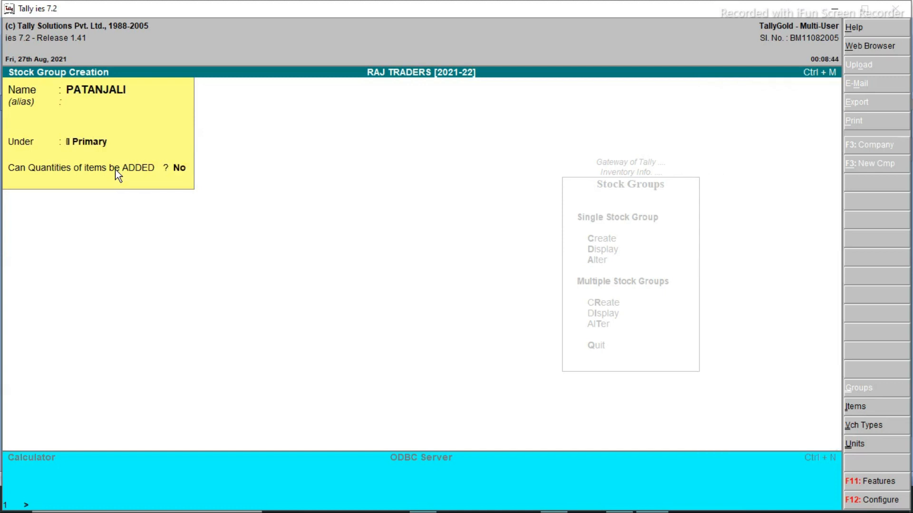
Create the stock group HUL under Primary and return to the Inventory Info options
text(HUL)
key(Return)
key(Return)
key(Return)
key(Return)
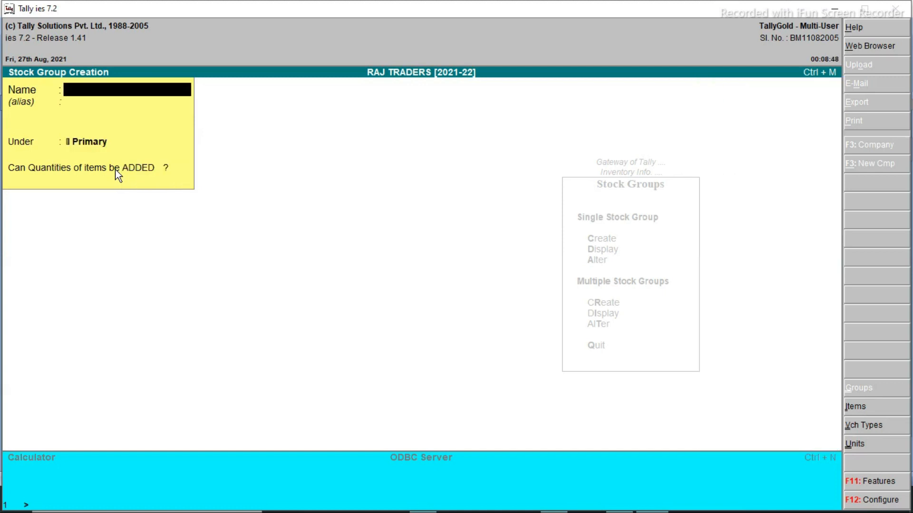
key(Escape)
key(Escape)
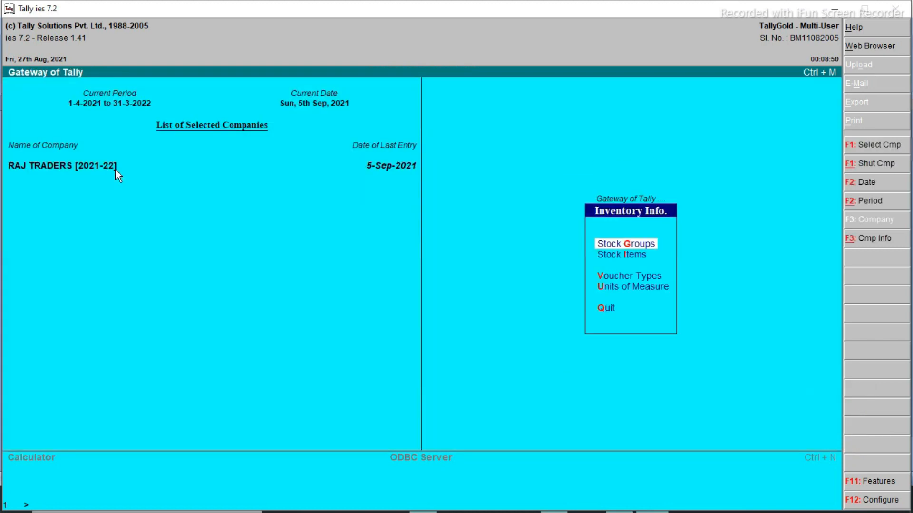
Start a single new stock item and name it SAMSUNG M 30 [4+64] BLUE, leaving the alias empty
key(Down)
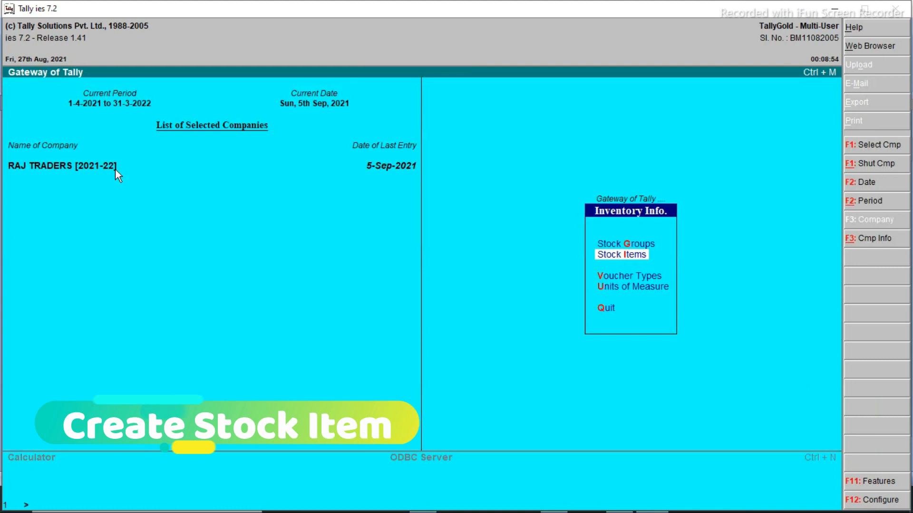
key(Return)
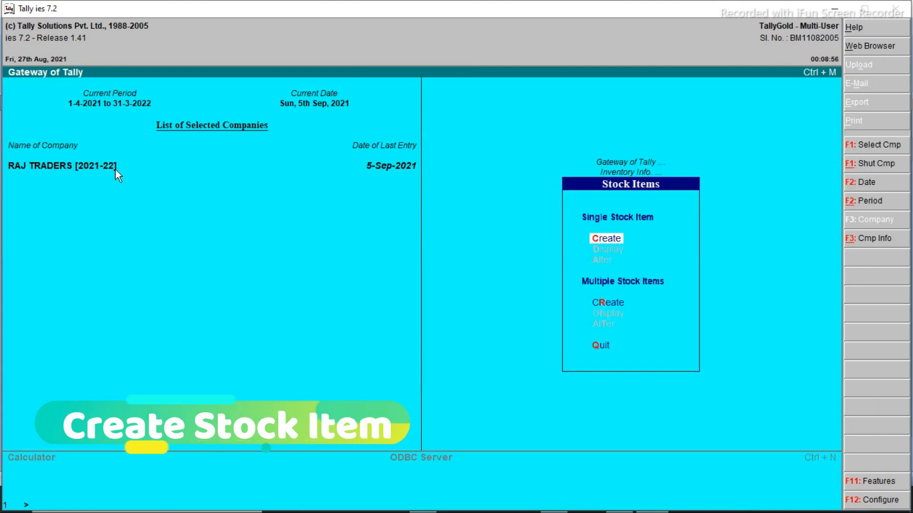
key(Return)
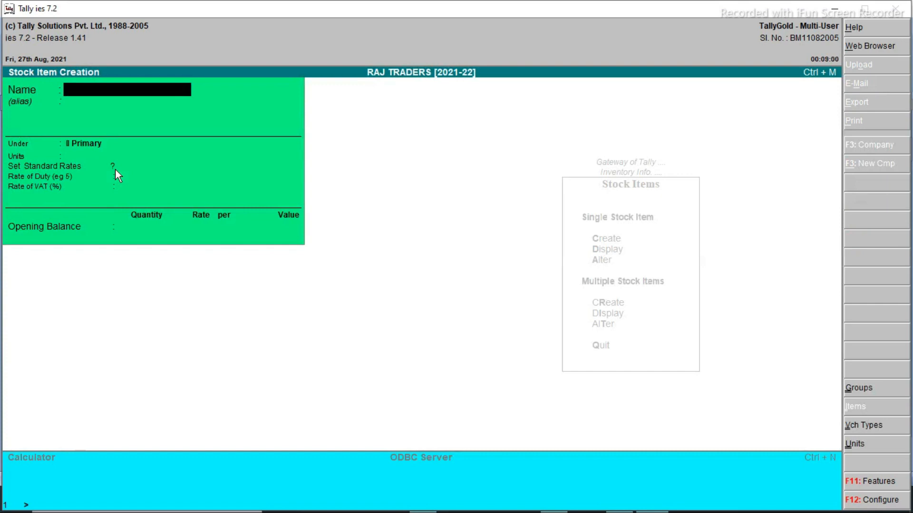
text(SAMSUNG)
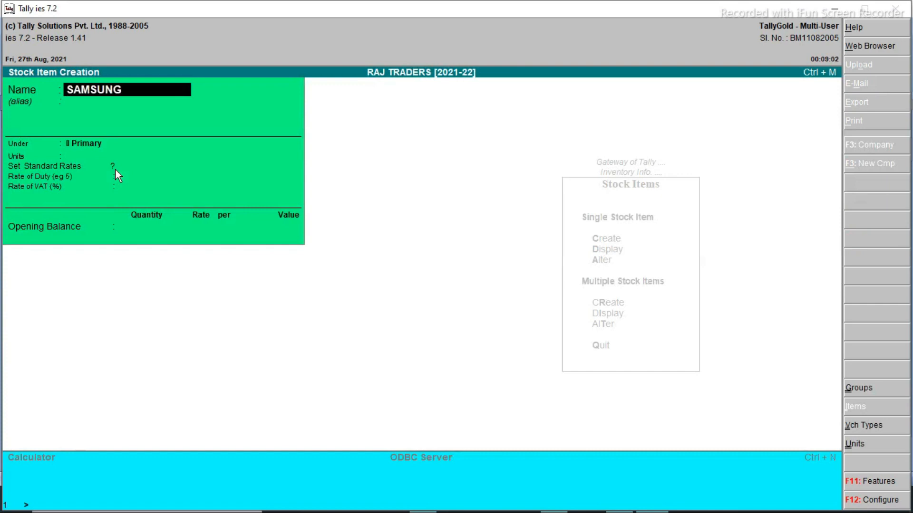
text( M 30 [4])
key(Left)
text(46+)
key(BackSpace)
key(BackSpace)
text(+64)
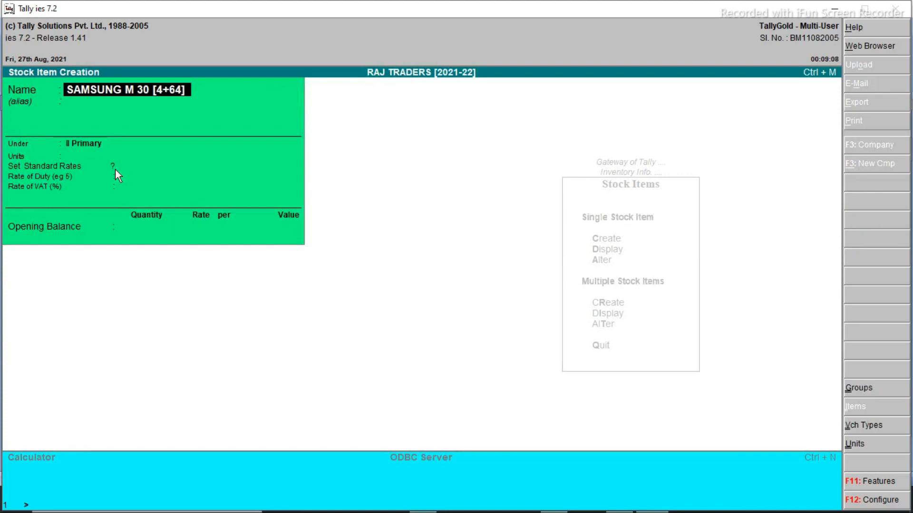
key(Right)
text(BLUE)
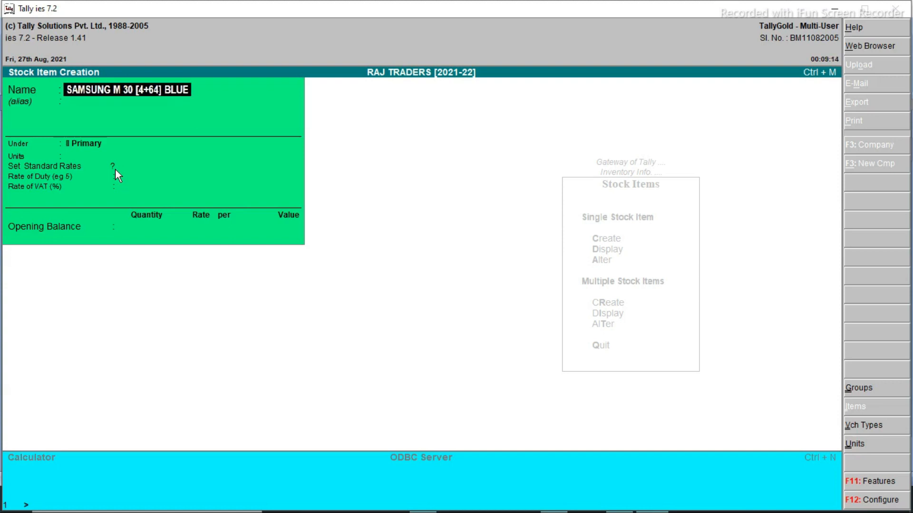
key(Return)
key(Return)
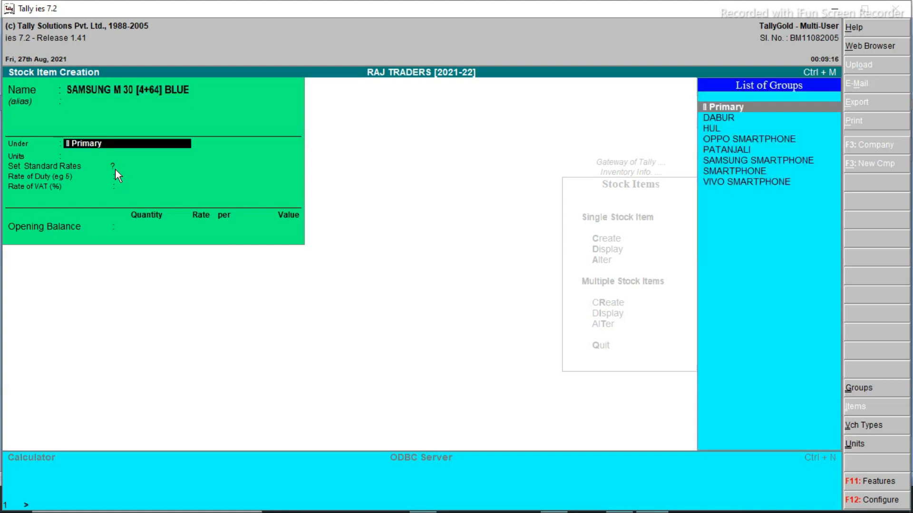
Place the SAMSUNG M 30 [4+64] BLUE item under the SAMSUNG SMARTPHONE stock group
key(Down)
key(Down)
key(Down)
key(Down)
key(Down)
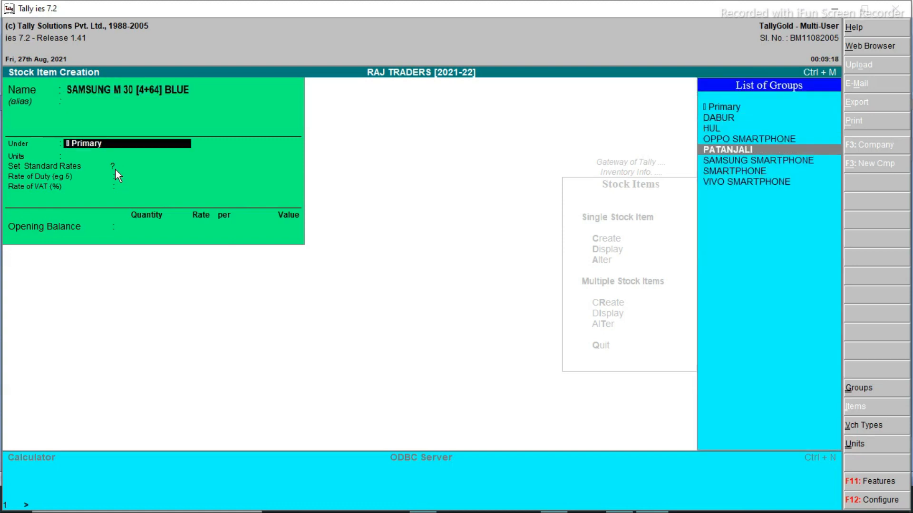
key(Return)
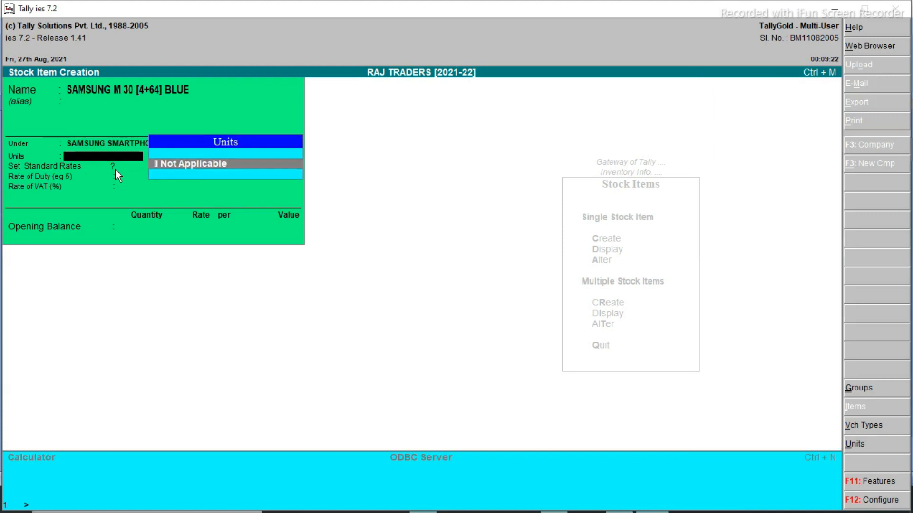
Create a simple unit with symbol PCS and 0 decimal places, and assign it to the stock item
key(alt+c)
text(PCS)
key(Return)
key(Return)
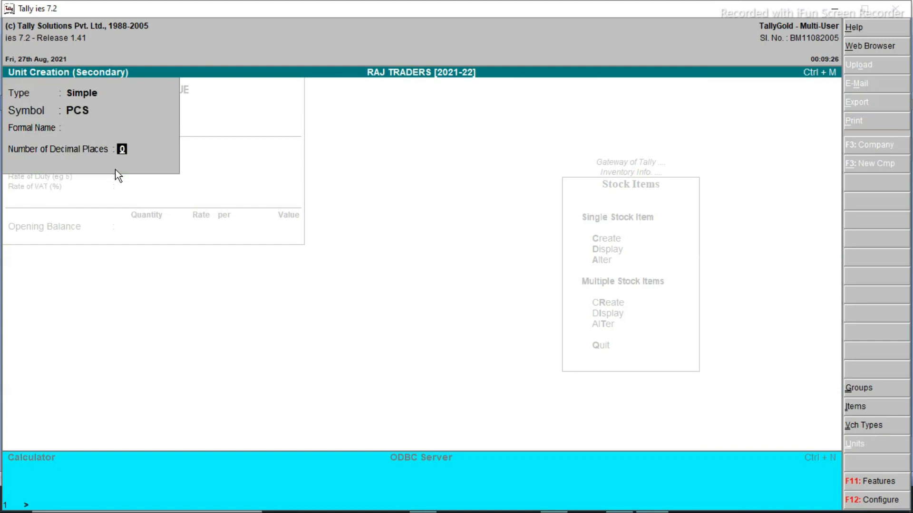
key(Return)
key(Return)
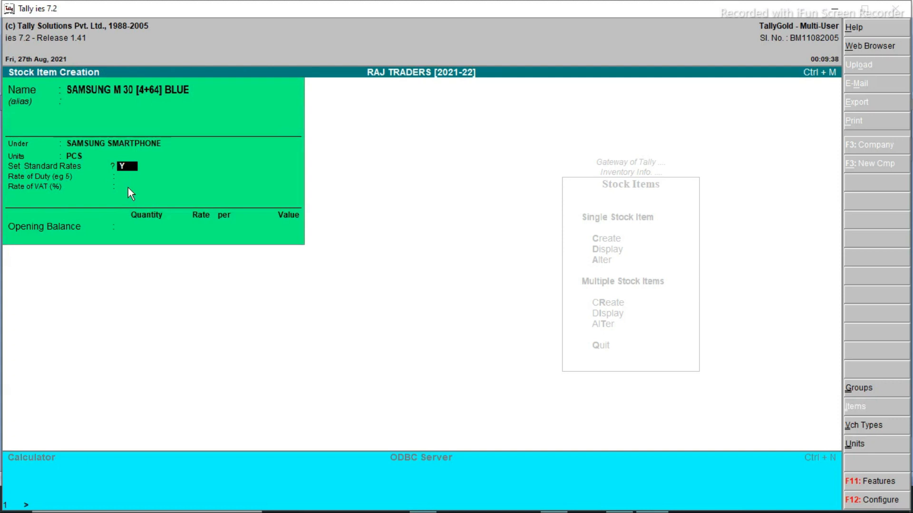
Enable standard rates for the SAMSUNG M 30 item and set its standard cost to 16,990 per PCS from 1-Apr-2021
key(Return)
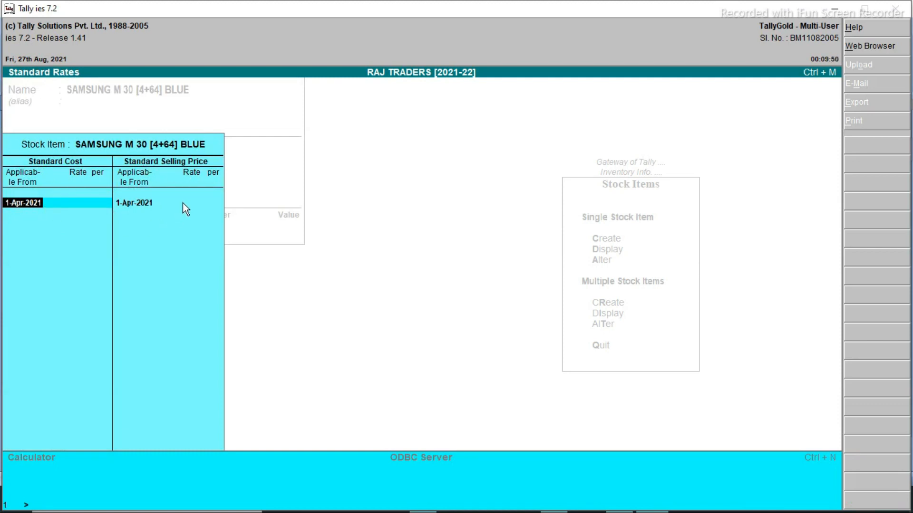
key(Return)
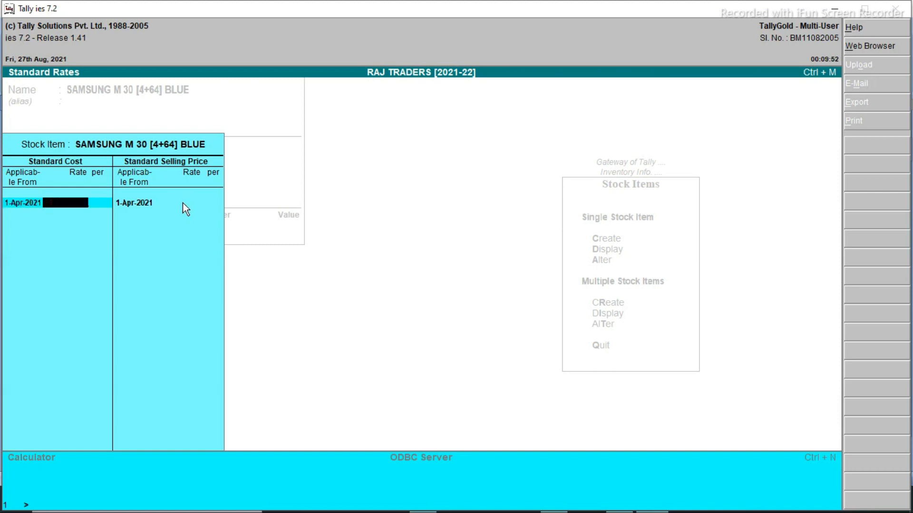
text(16990)
key(Return)
key(Return)
key(Return)
Set the item's standard selling price to 18,990 per PCS from 1-Apr-2021 and close the rates
key(Return)
text(1)
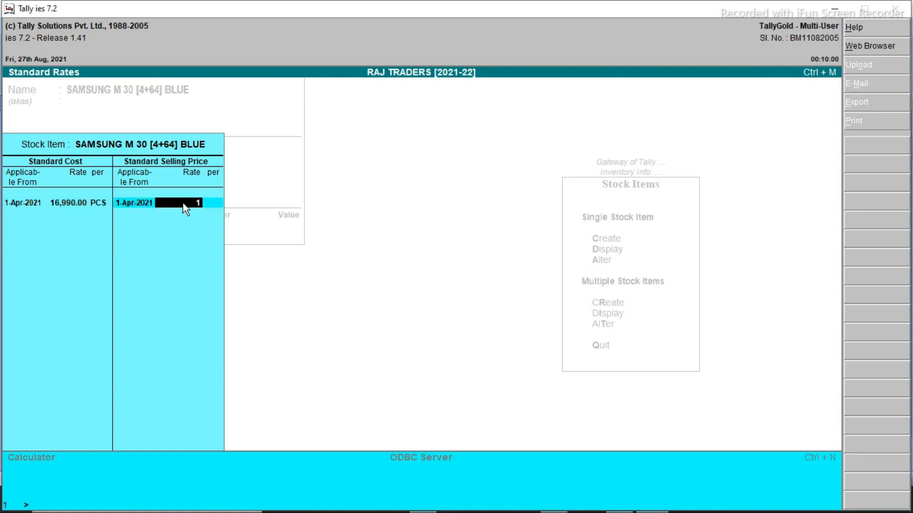
text(8990)
key(Return)
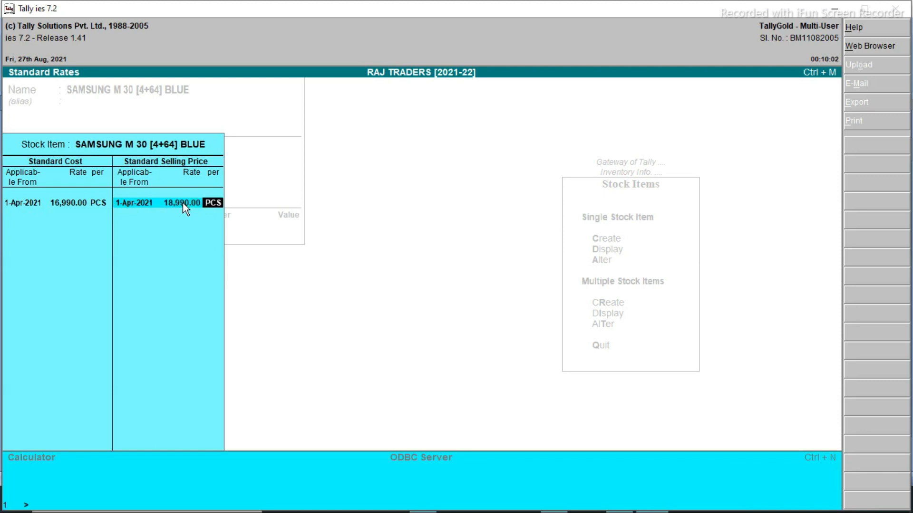
key(Return)
key(Return)
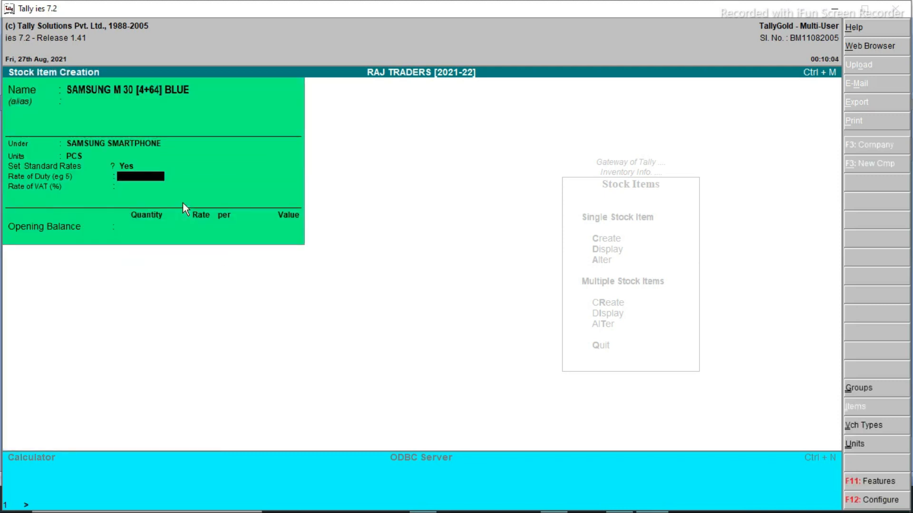
text(9)
key(Return)
text(9)
key(Return)
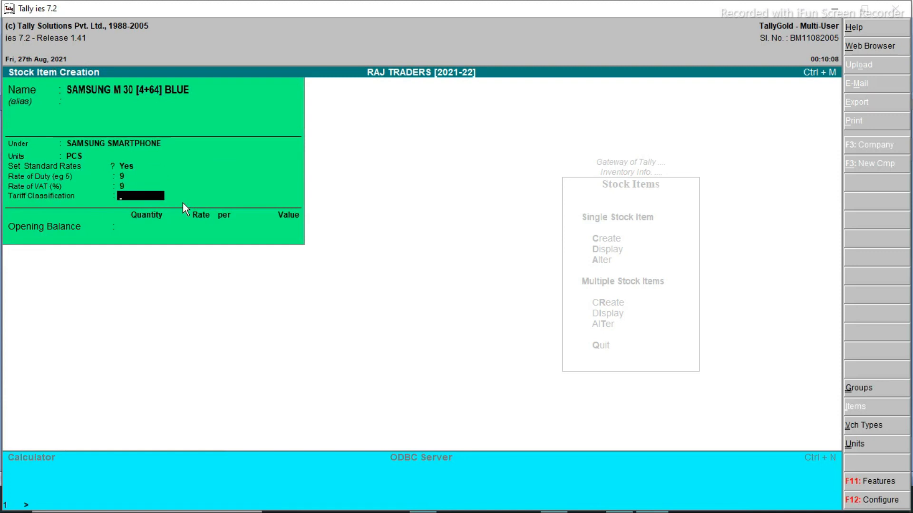
key(BackSpace)
key(BackSpace)
key(BackSpace)
key(BackSpace)
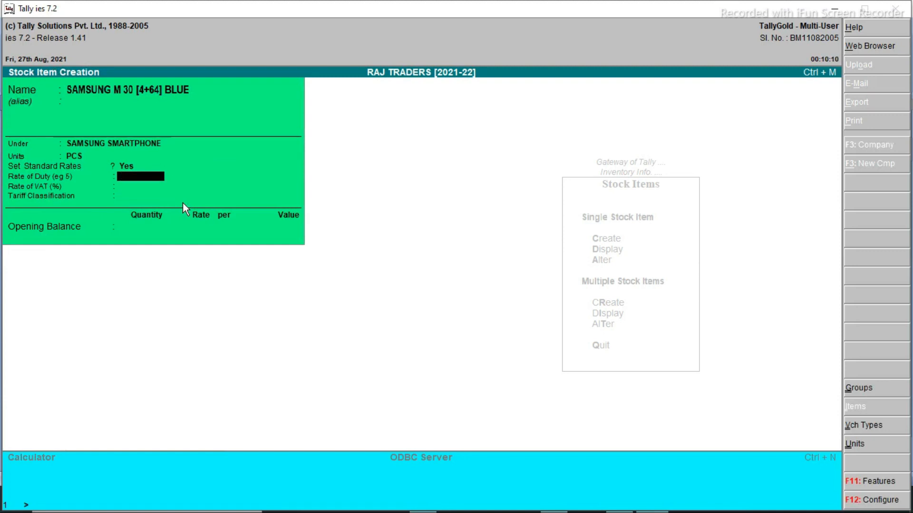
Leave the duty and VAT rates at 0 and enter an opening balance of 3 PCS at a rate of 16,990
key(Return)
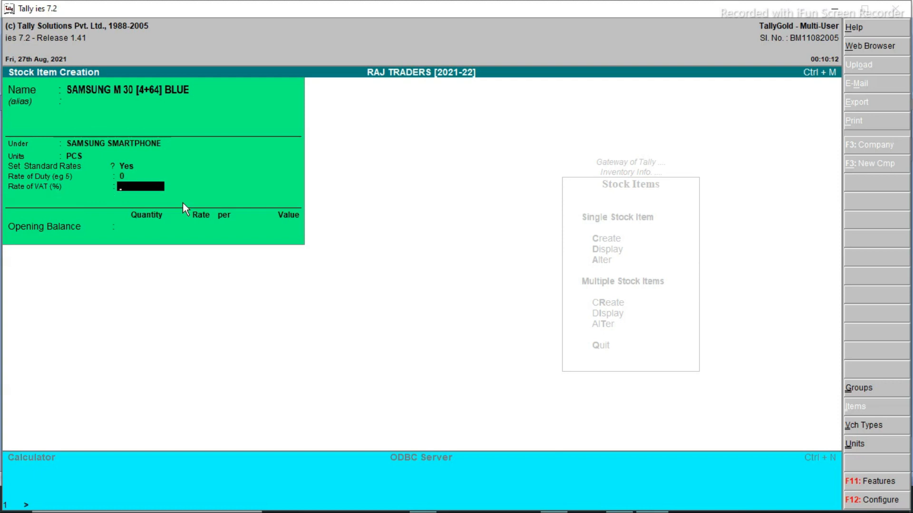
key(Return)
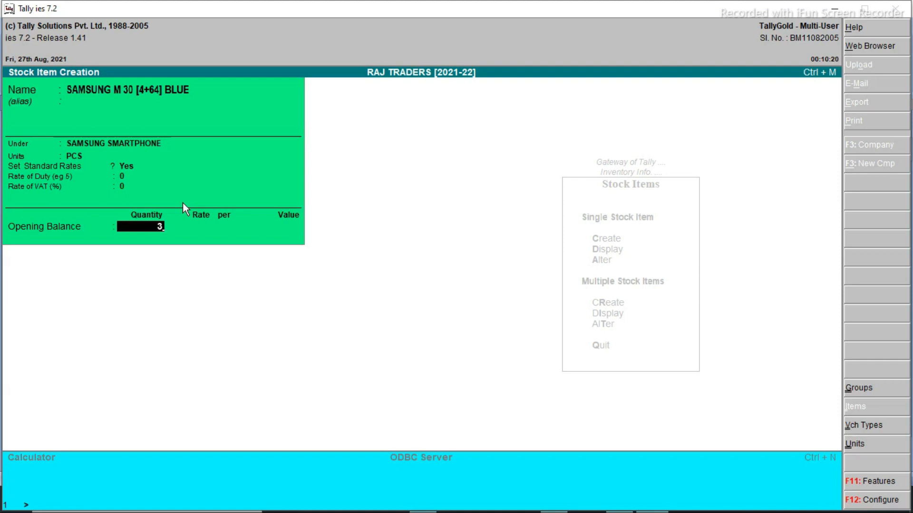
key(Return)
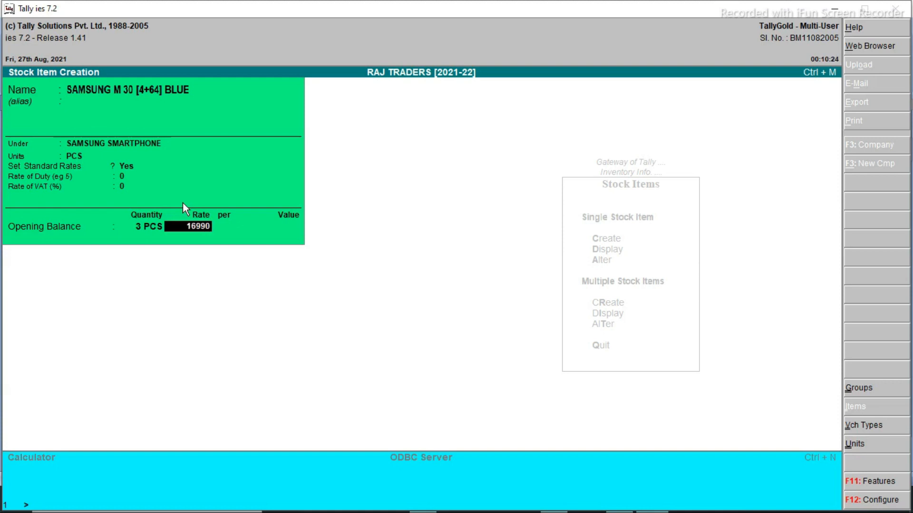
key(Return)
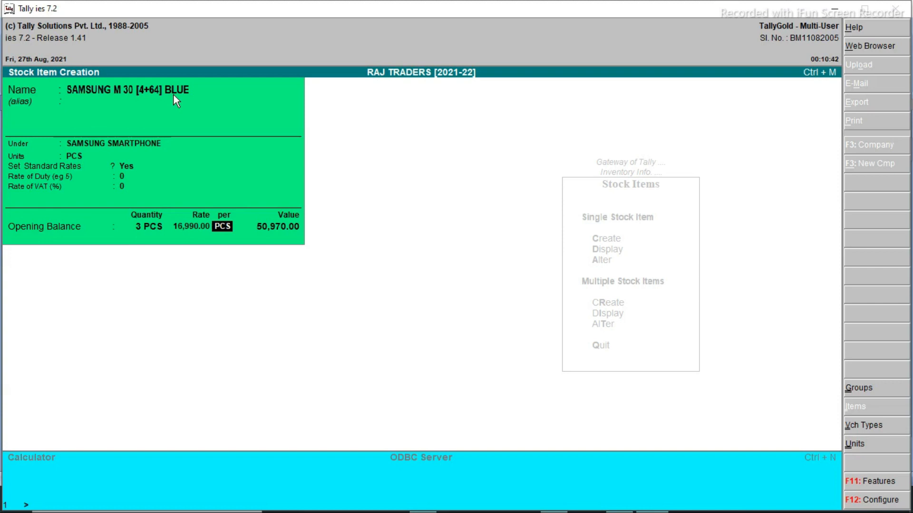
key(Return)
key(Return)
Accept the Samsung item and name the following stock item VIVO V 15 PRO [6+128], leaving the alias empty
text(yVO)
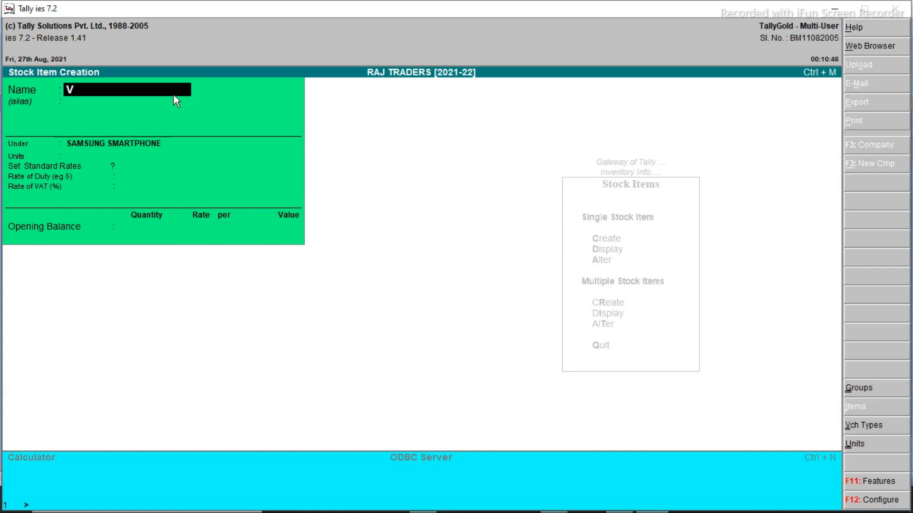
key(BackSpace)
text(IVO SMARTPHO)
key(BackSpace)
key(BackSpace)
key(BackSpace)
key(BackSpace)
key(BackSpace)
key(BackSpace)
key(BackSpace)
key(BackSpace)
key(BackSpace)
text(V 15 PRO)
text( [6+12])
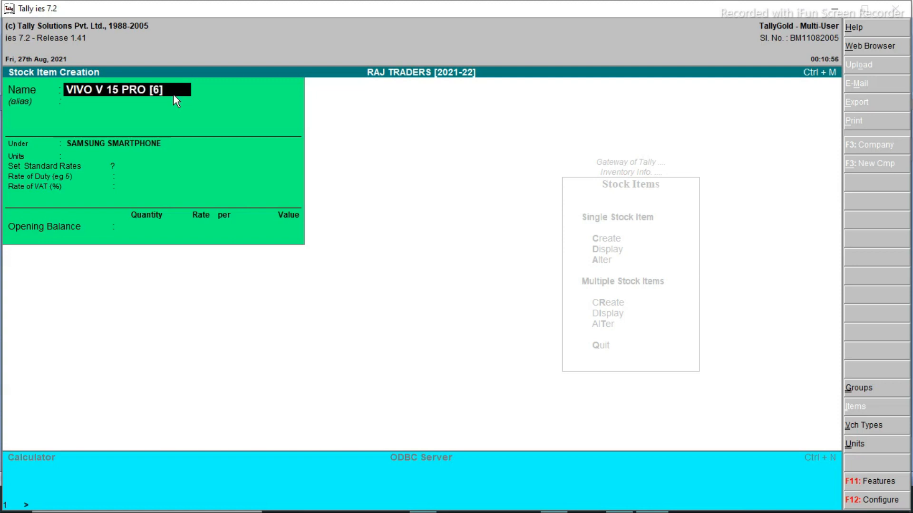
key(BackSpace)
text(8])
key(Return)
Place the item under VIVO SMARTPHONE with unit PCS, no standard rates, and duty and VAT rates of 0
text(V)
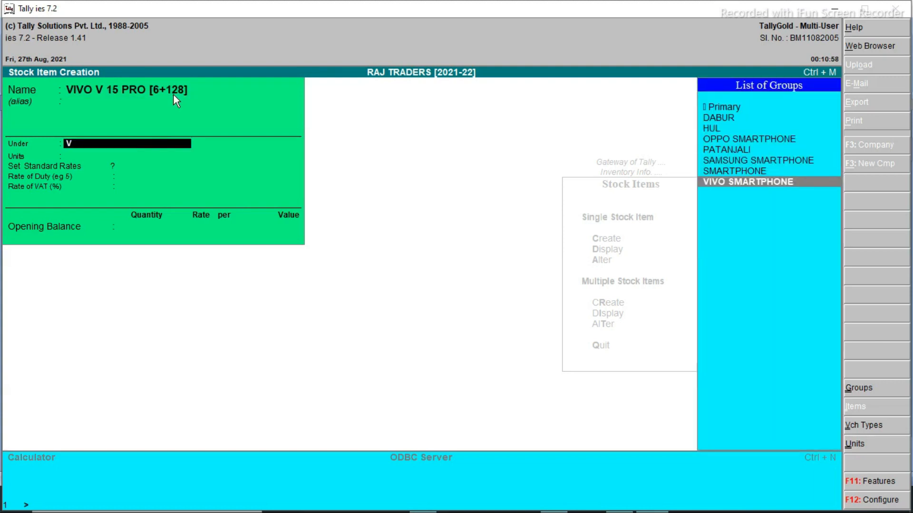
text(I)
key(Return)
key(Down)
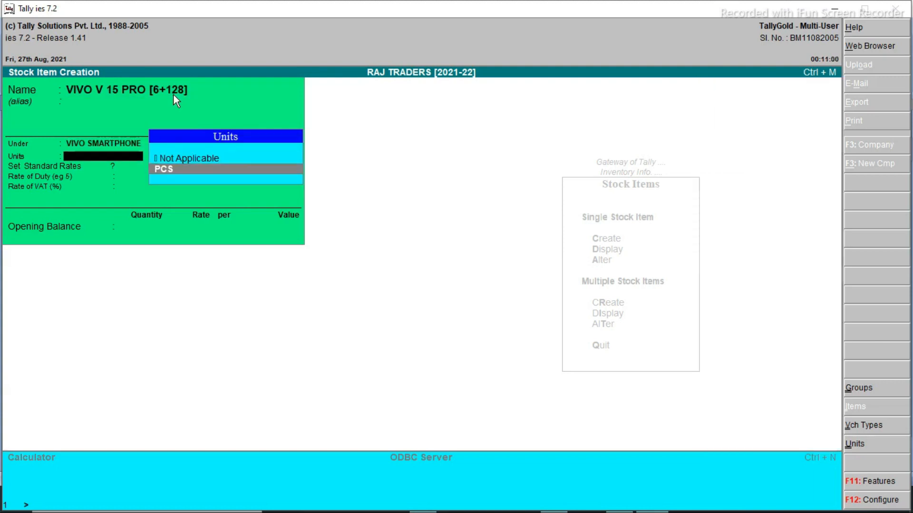
key(Return)
key(Return)
key(Return)
key(Return)
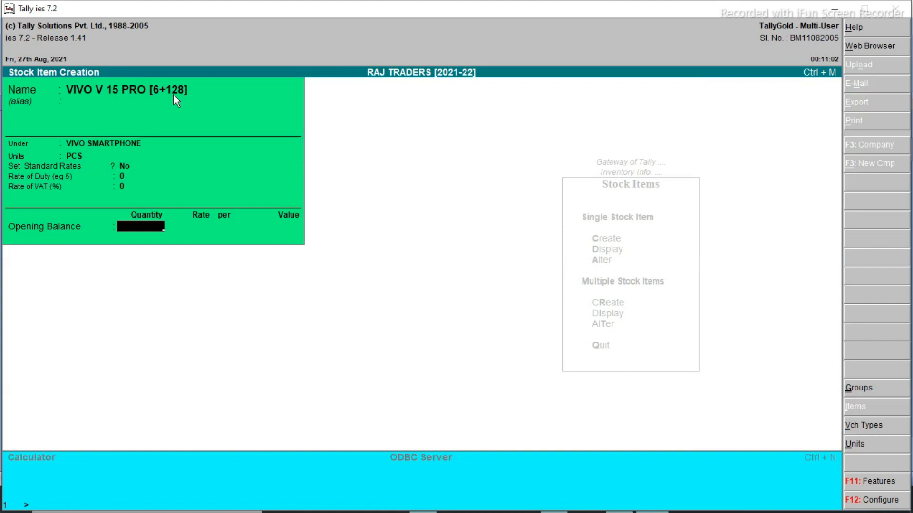
key(Up)
key(Up)
text(y)
key(Return)
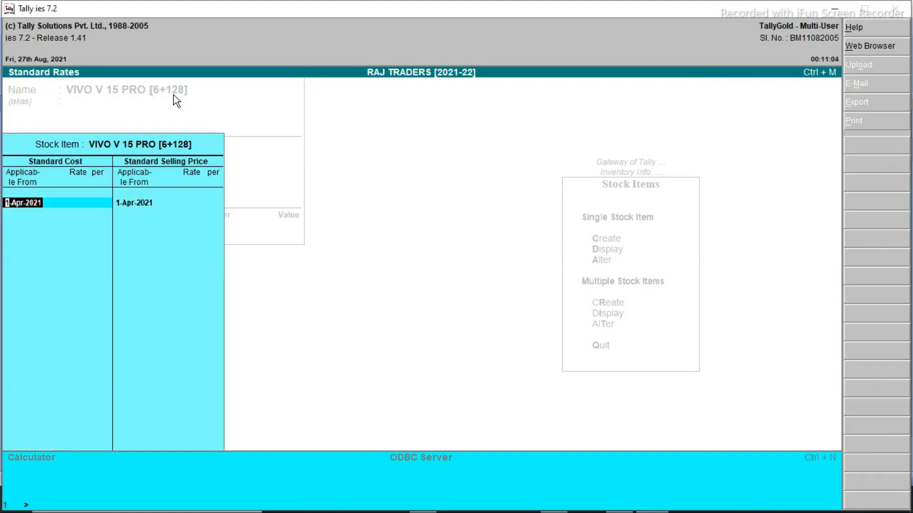
key(Escape)
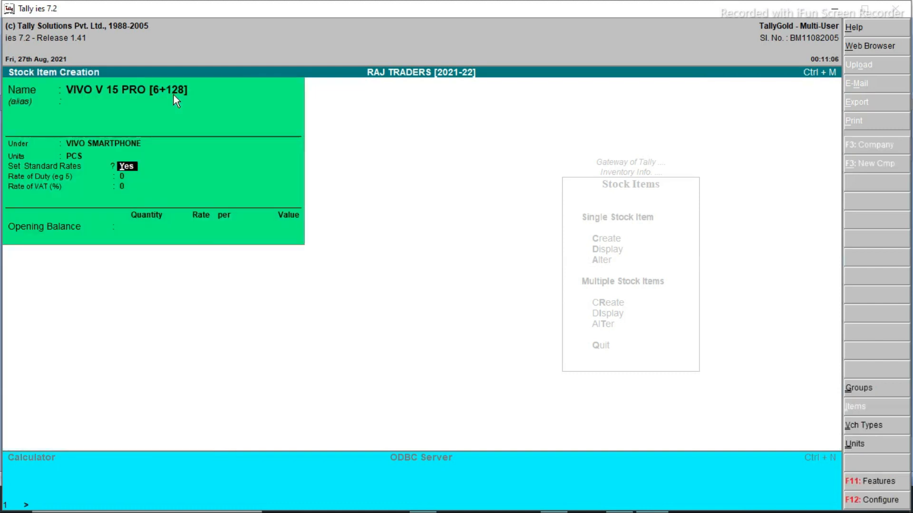
text(n)
key(Return)
key(Return)
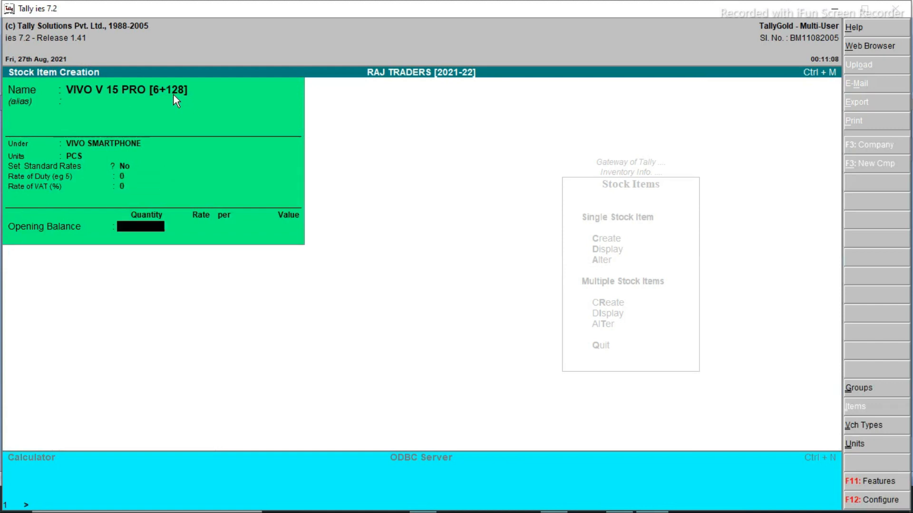
Enter an opening balance of 4 PCS at a rate of 22,690 for the VIVO V 15 PRO item
text(4)
key(Return)
text(22690)
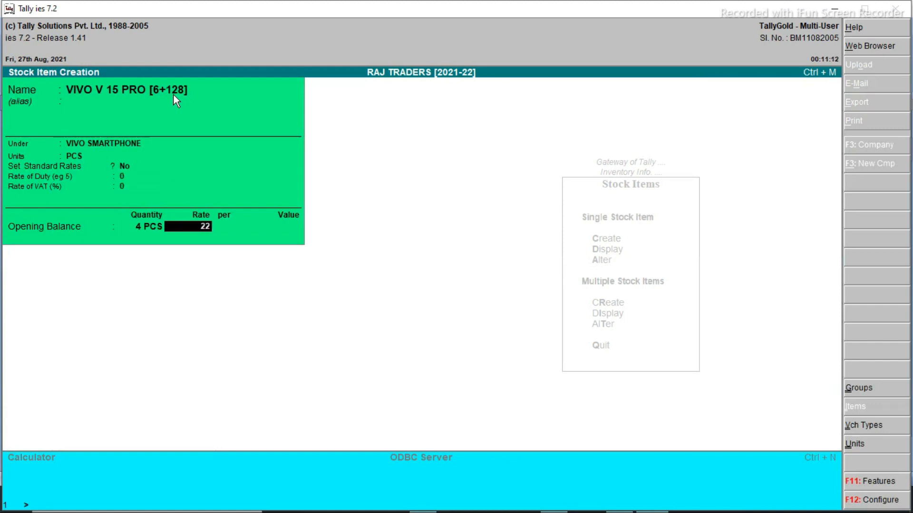
key(Return)
key(Return)
key(Return)
Accept the VIVO item and begin the following stock item's name with DCP 1 KG
key(Return)
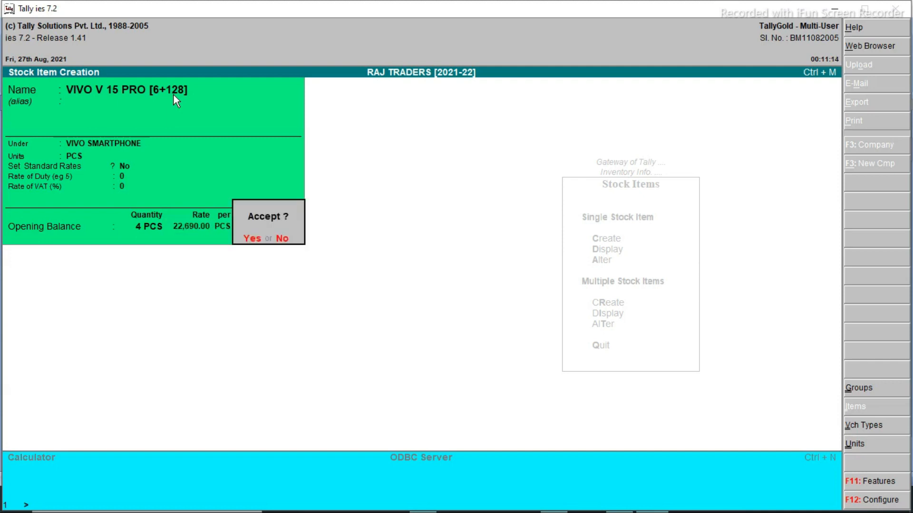
text(DCP)
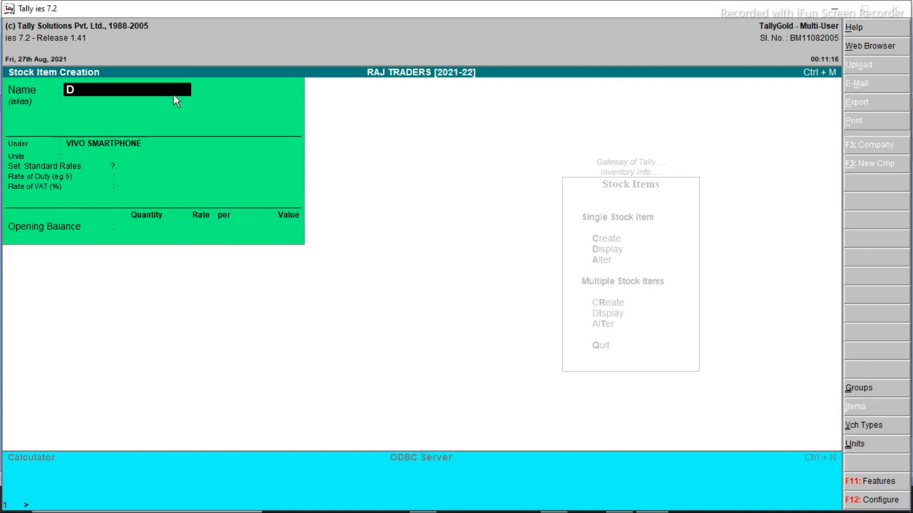
text(1 KG)
Switch to the stock adjustment notes in Word, examine the product naming pattern above the Samsung S 7562 example, and return to Tally
key(alt+Tab)
scroll(158, 246, down, 5)
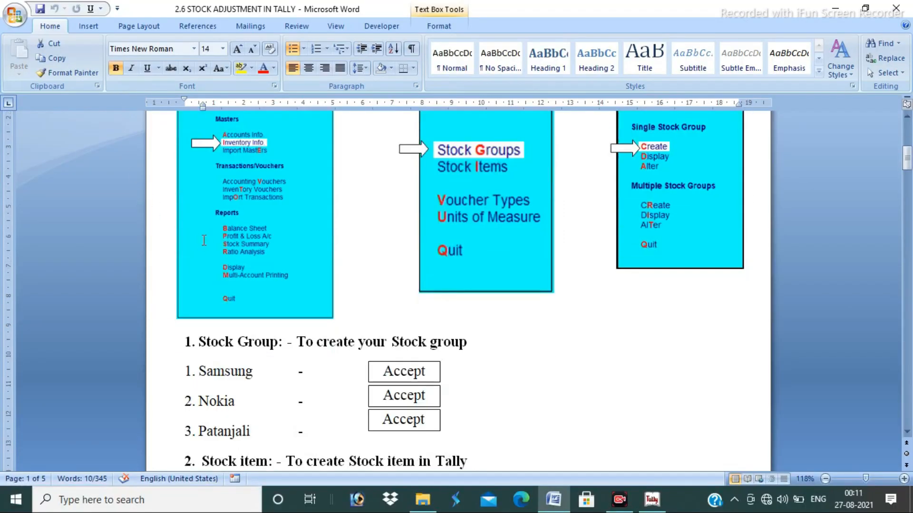
scroll(388, 286, down, 15)
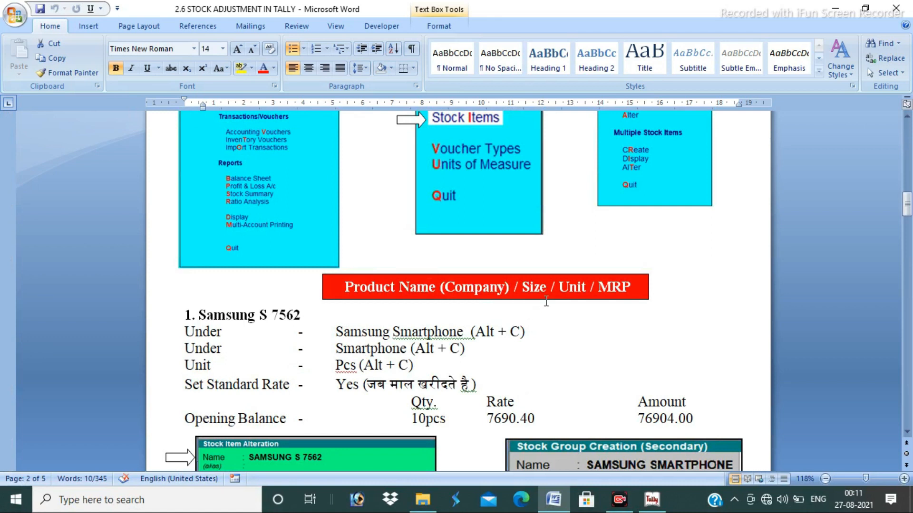
scroll(315, 264, up, 3)
scroll(315, 346, down, 3)
drag(350, 288, 634, 286)
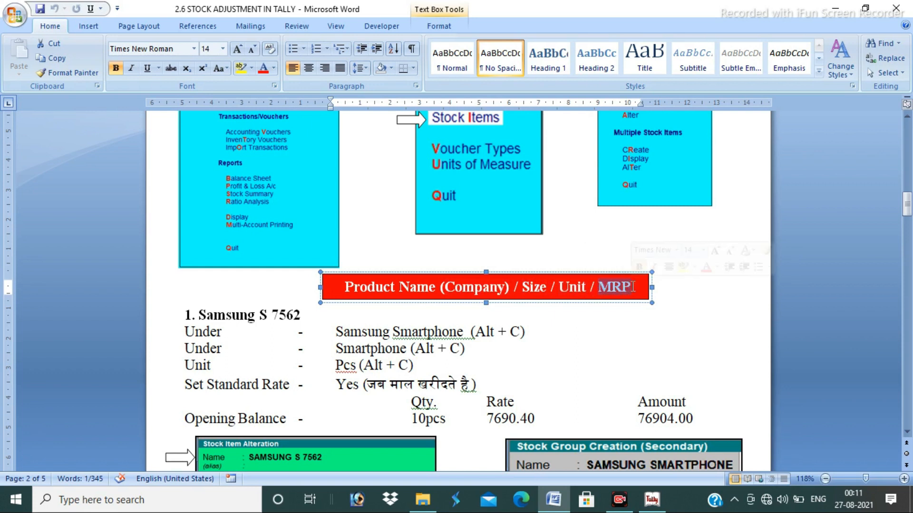
click(570, 343)
key(alt+Tab)
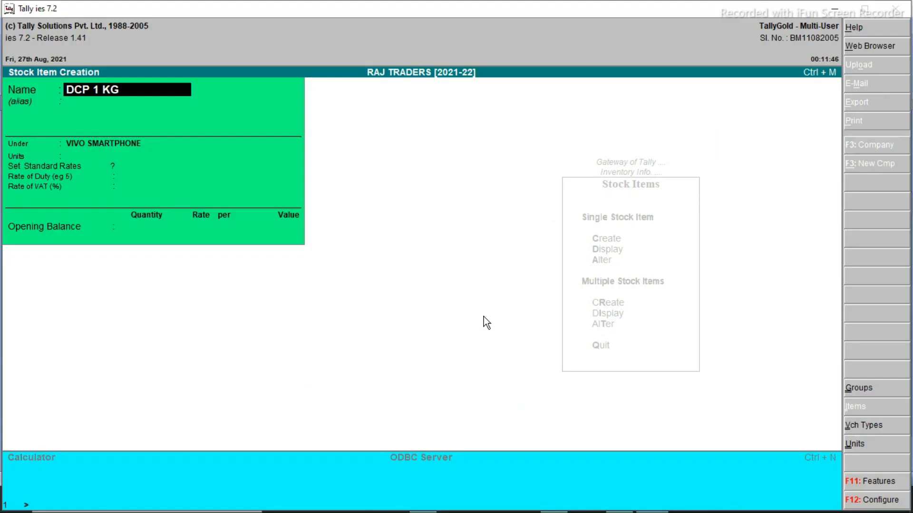
Complete the stock item name as DCP 1 KG X 12 260/- and leave the alias empty
text(X)
key(BackSpace)
text(X 12  260/-)
key(Return)
key(Return)
Place the DCP item under DABUR with unit PCS, no standard rates, and duty and VAT rates of 0
text(DABU)
key(Return)
key(Return)
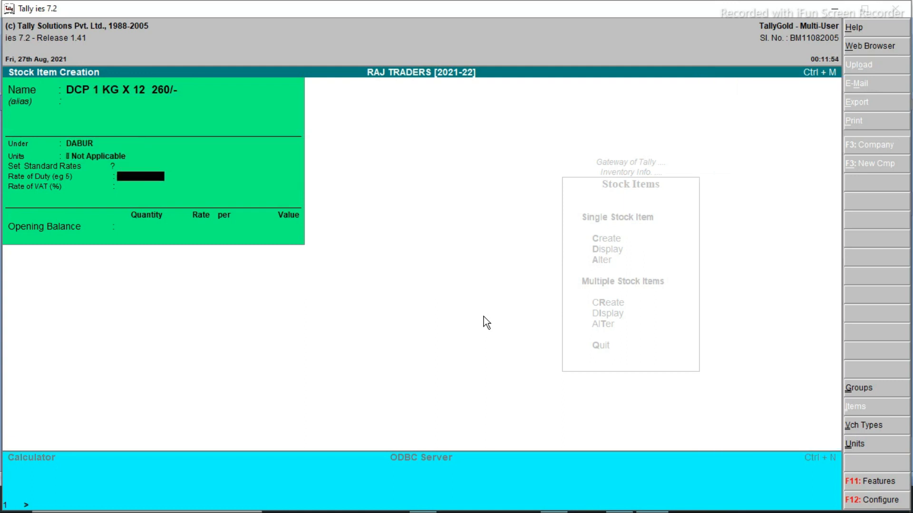
key(BackSpace)
key(Down)
key(Return)
key(Return)
key(Return)
key(Return)
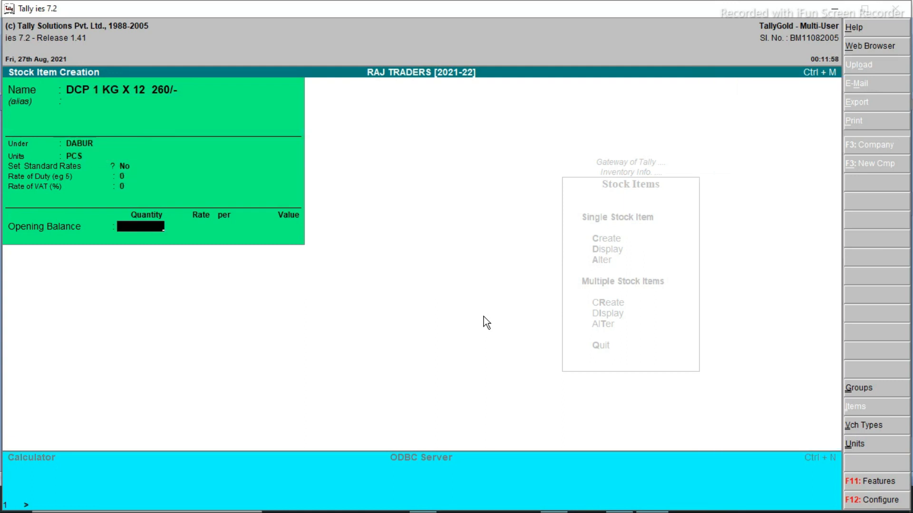
Enter an opening balance of 48 PCS, calculated as 12*4, at a rate of 235 and accept the DCP item
text(12*7)
key(BackSpace)
text(4)
key(Return)
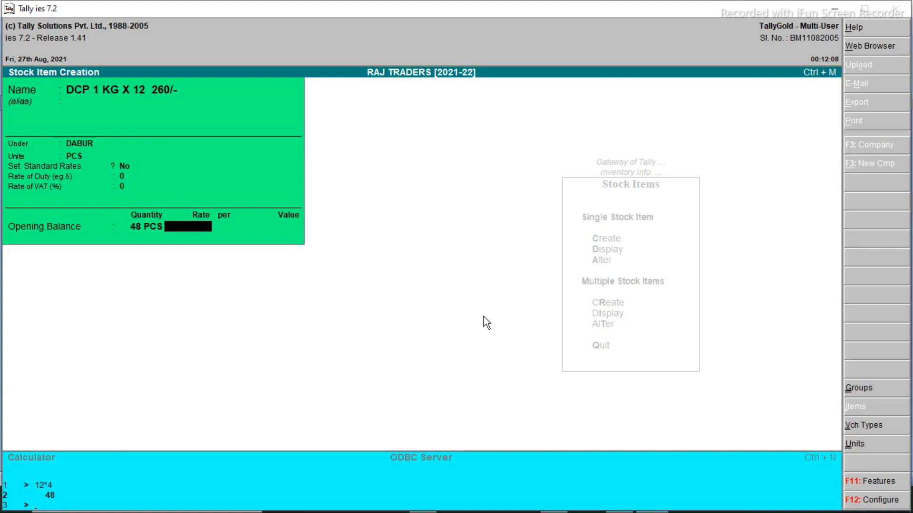
text(235)
key(Return)
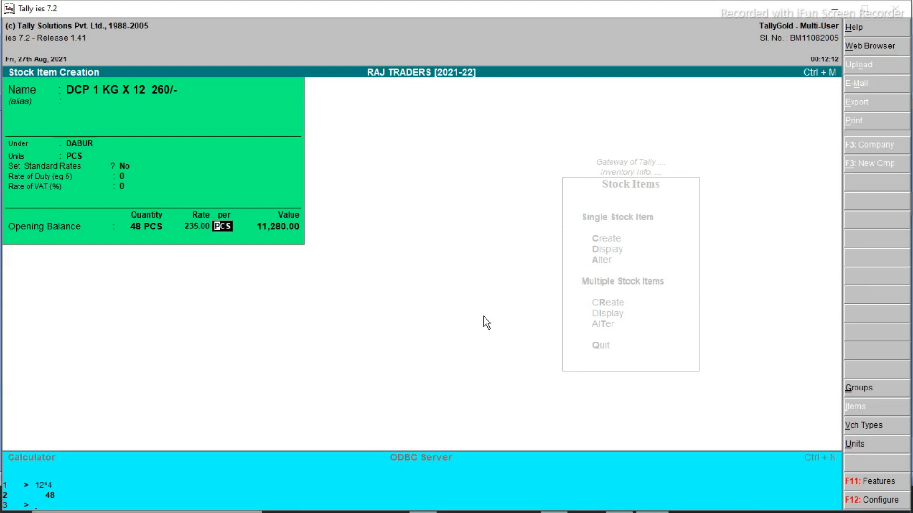
key(Return)
key(Return)
key(Escape)
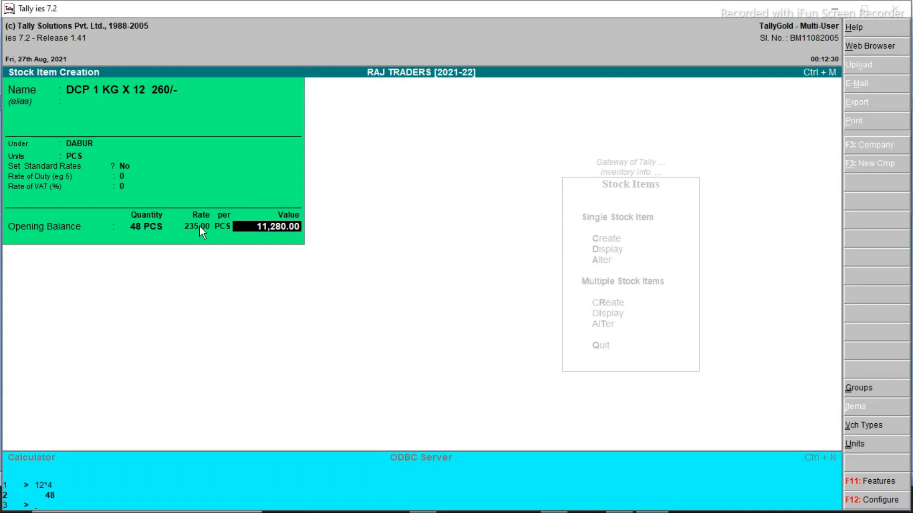
key(Return)
Name the new stock item DABUR HONEY 1 KG X 12 460/- and leave the alias empty
text(DA)
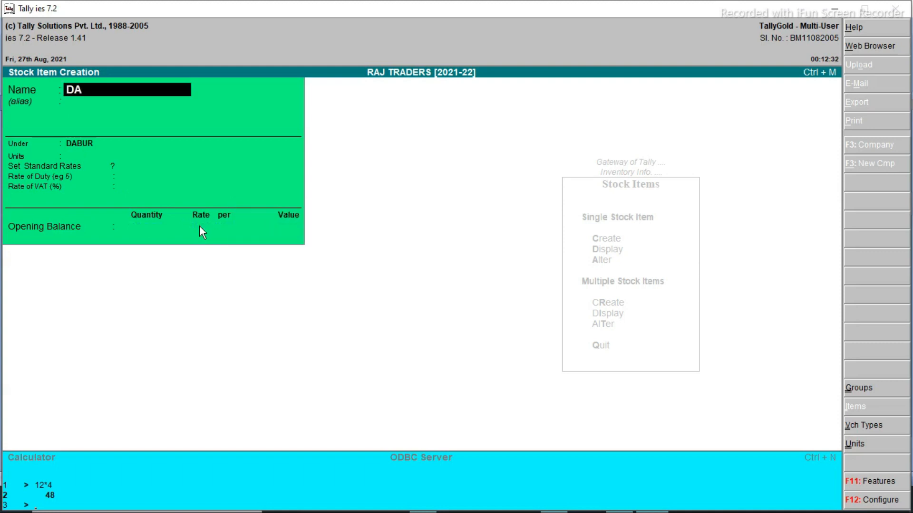
text(BUR HONEY)
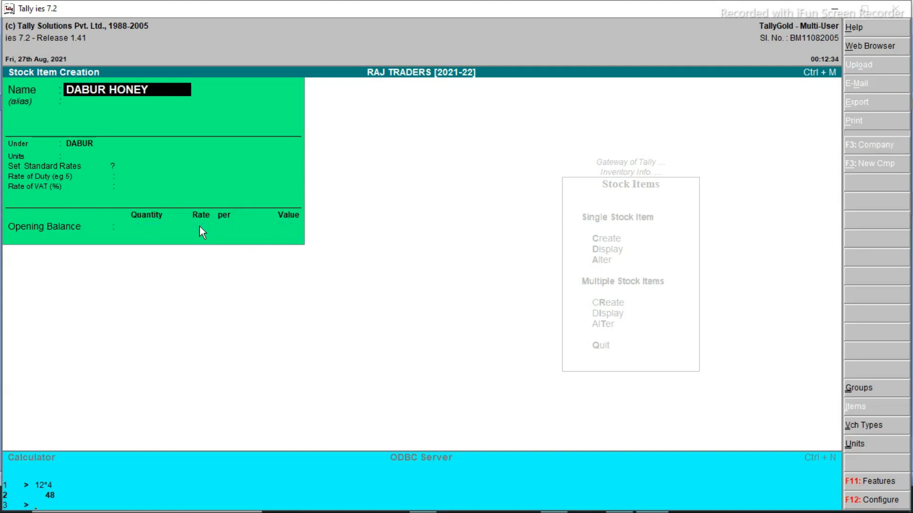
text( 1 KG X)
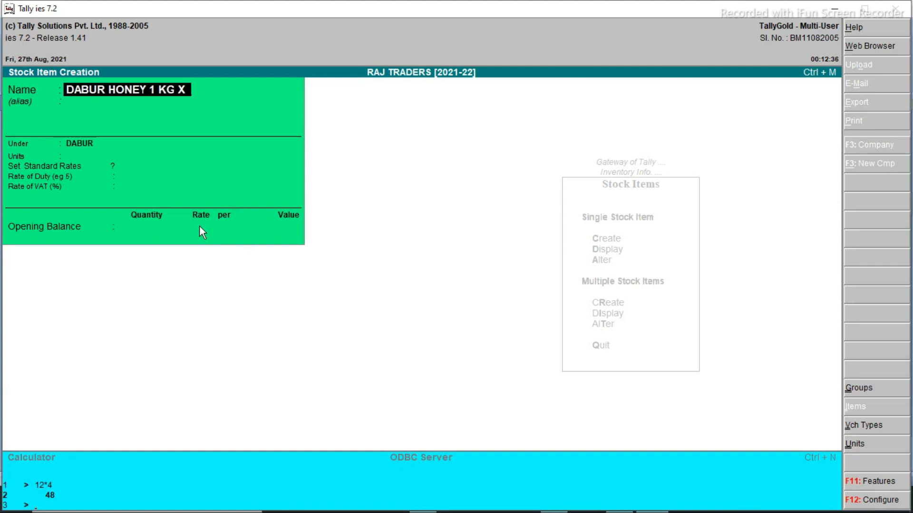
text( 12 460/-)
key(Return)
key(Return)
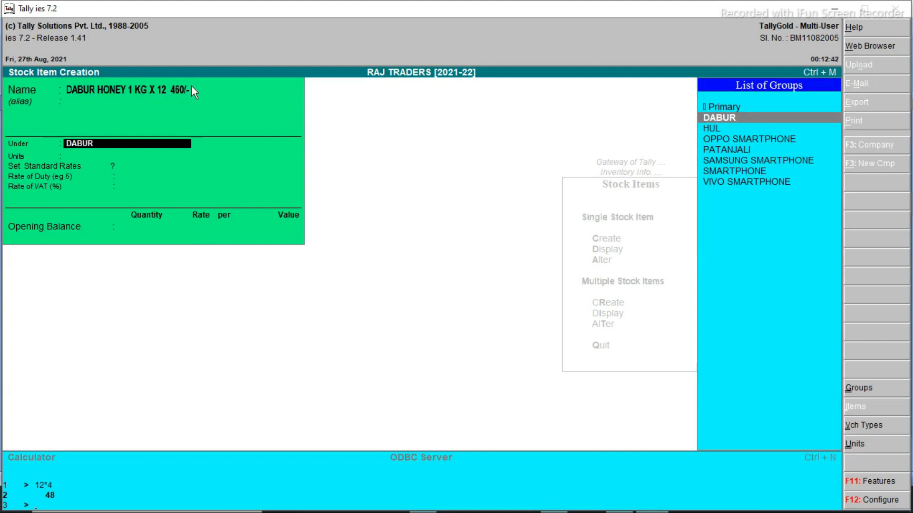
Place the DABUR HONEY 1 KG item under DABUR with unit PCS, no standard rates, and duty and VAT rates of 0
key(Return)
key(Down)
key(Return)
key(Return)
key(Return)
key(Return)
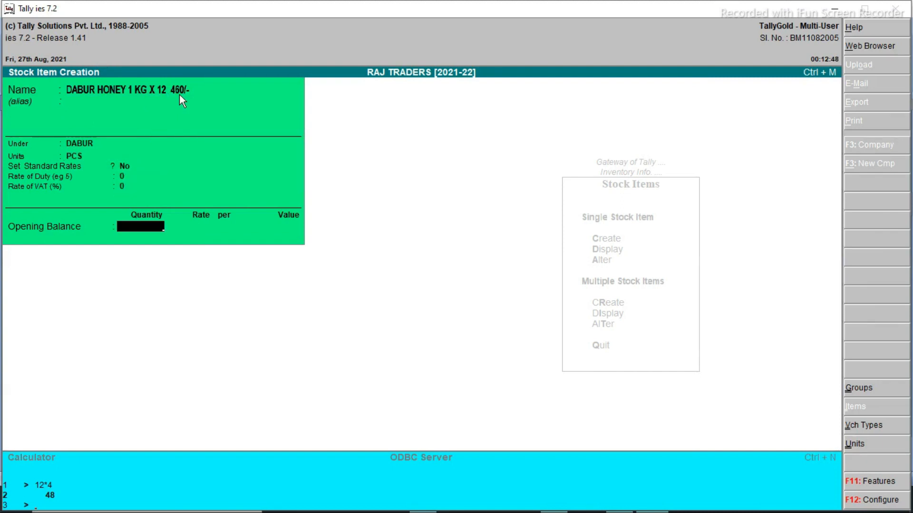
Enter an opening balance of 40 PCS at a rate of 375 and accept the DABUR HONEY 1 KG item
text(40)
key(Return)
text(375)
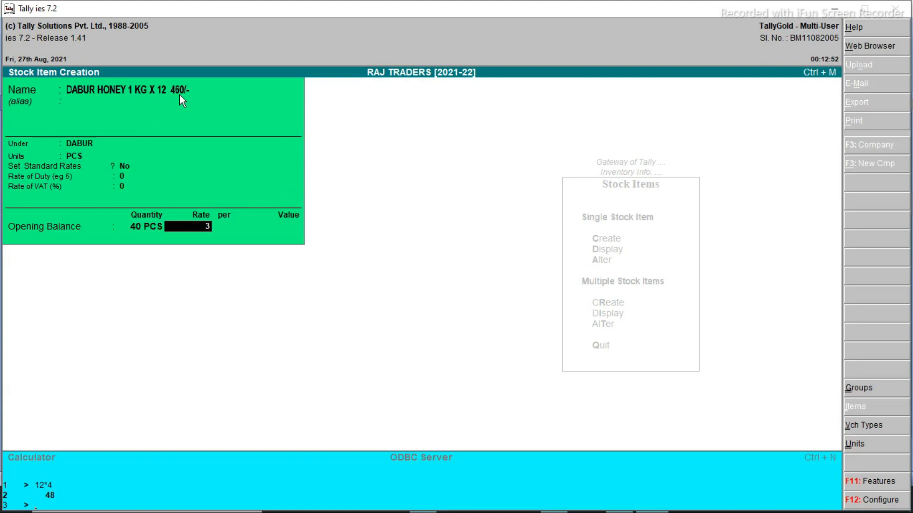
key(Return)
key(Return)
key(Return)
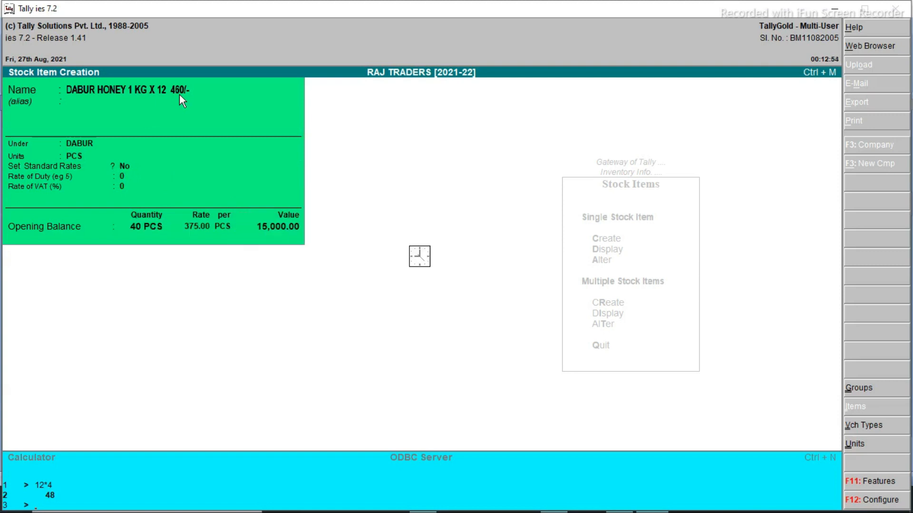
Name the new stock item DABUR HONEY 500 G X 24 250/- and leave the alias empty
text(DABUR)
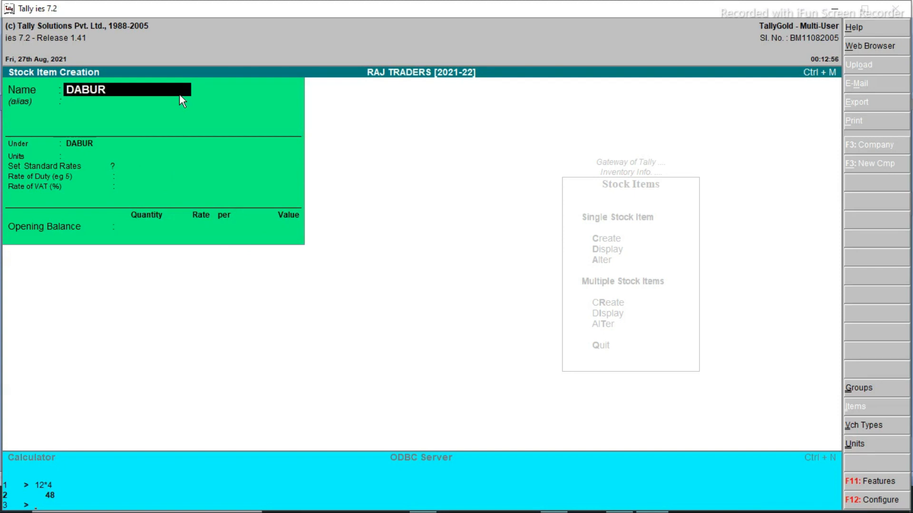
text( HONEY 500)
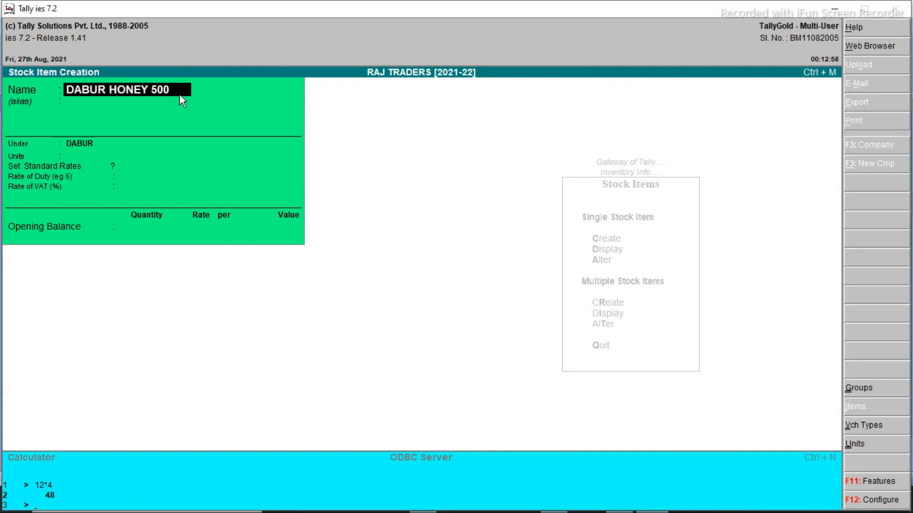
text( G X 36)
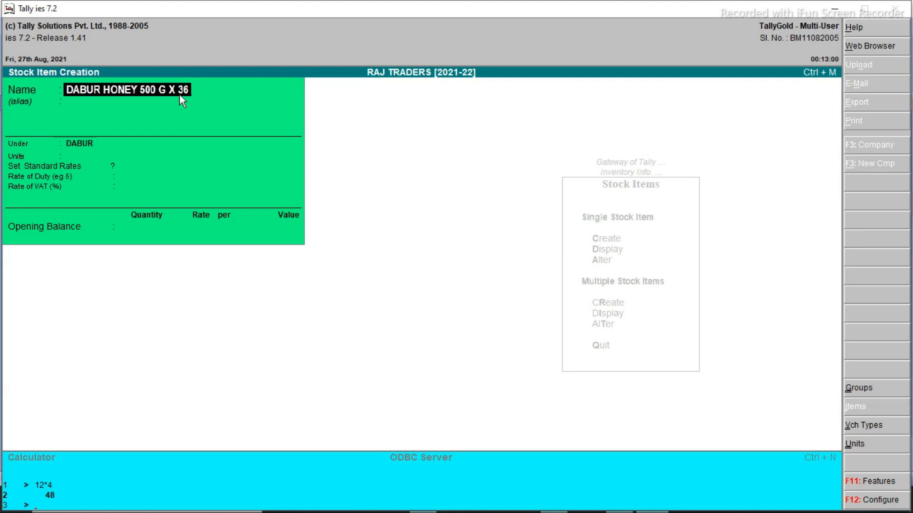
key(BackSpace)
key(BackSpace)
text(24)
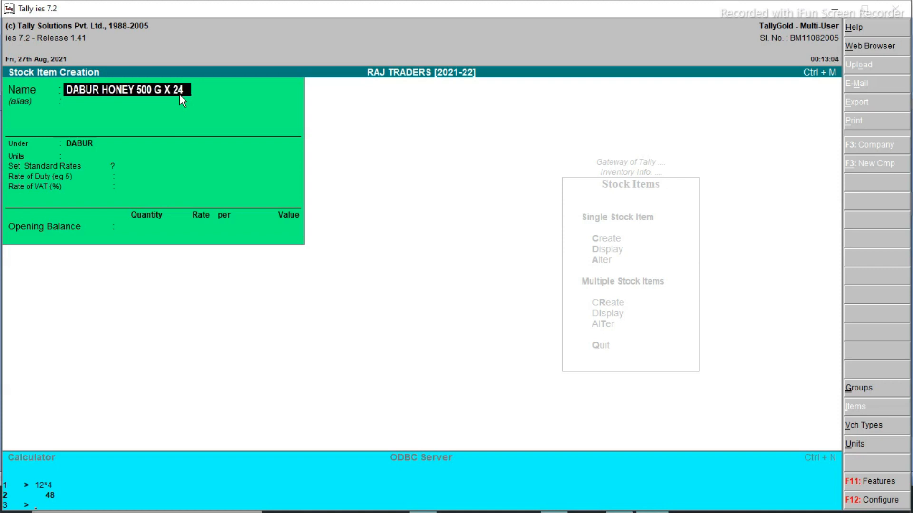
key(BackSpace)
key(BackSpace)
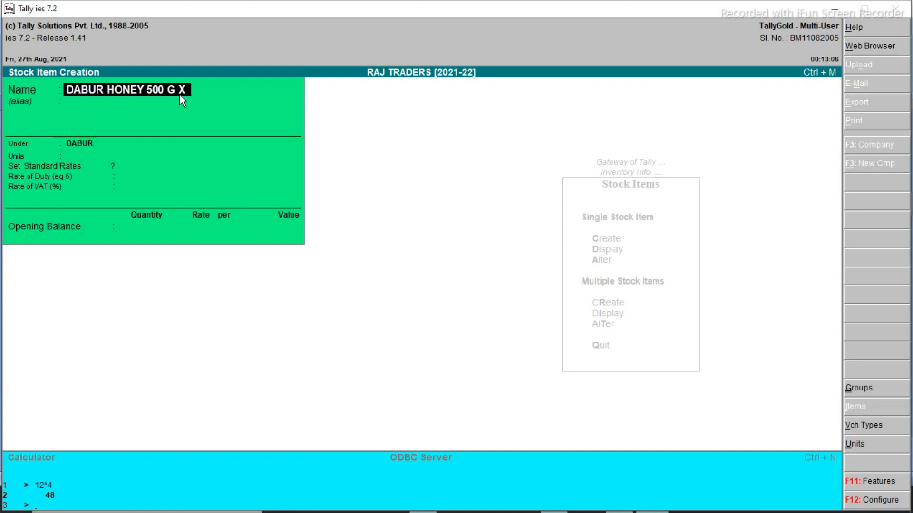
text(24)
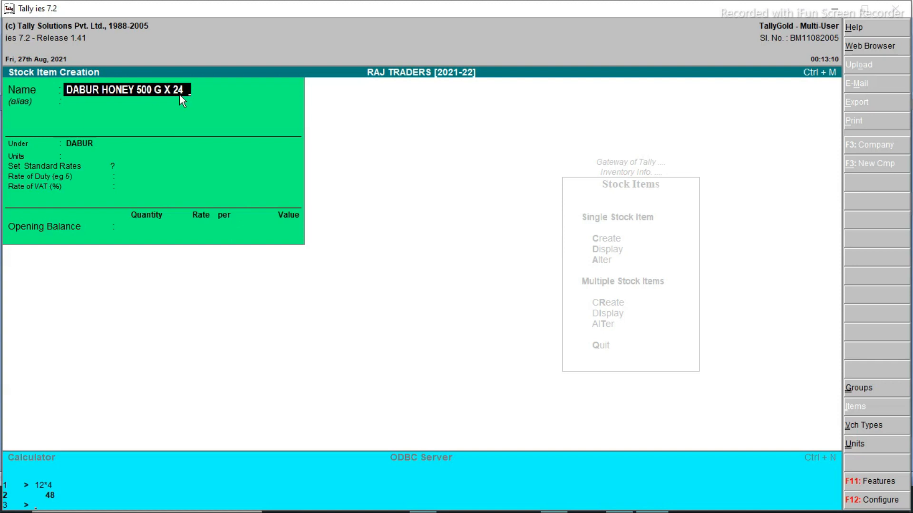
text(  250/-)
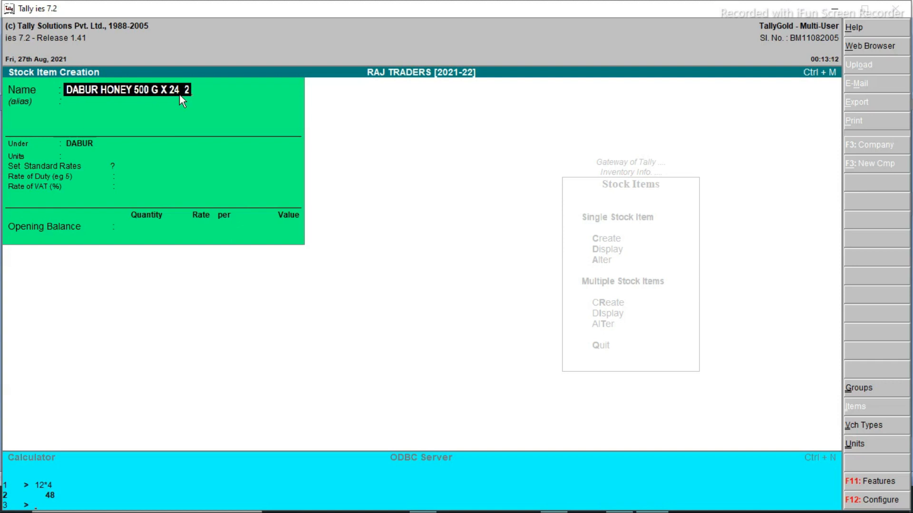
key(Return)
key(Return)
Place the DABUR HONEY 500 G item under DABUR with unit PCS, no standard rates, and duty and VAT rates of 0
key(Return)
key(Down)
key(Return)
key(Return)
key(Return)
key(Return)
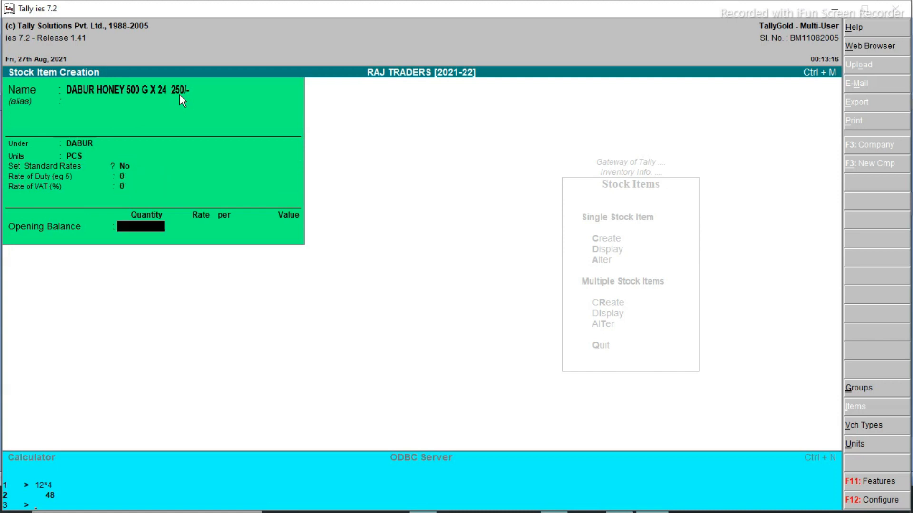
Enter an opening balance of 12 PCS at a rate of 235 and accept the DABUR HONEY 500 G item
text(12)
key(Return)
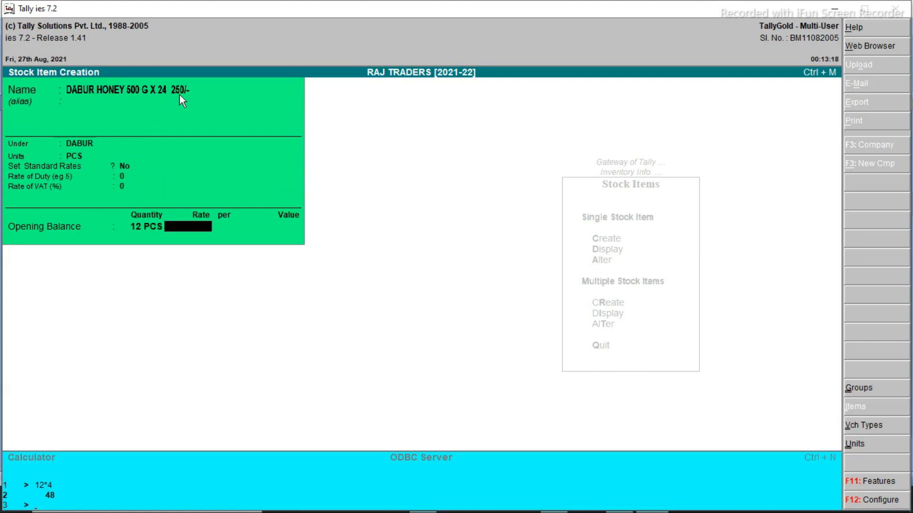
text(235)
key(Return)
key(Return)
key(Return)
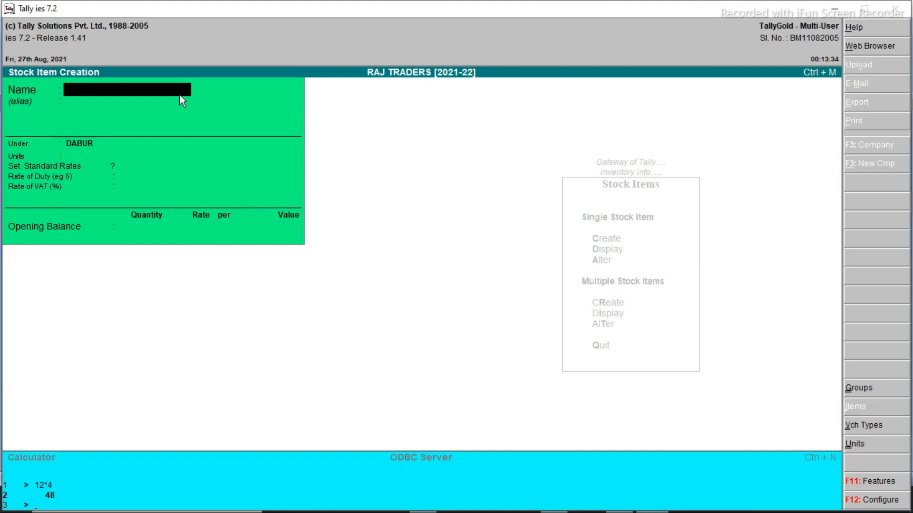
Name the new stock item DANT KANTI [R] 100 G X 72 40/- and leave the alias empty
text(DANT KANTI)
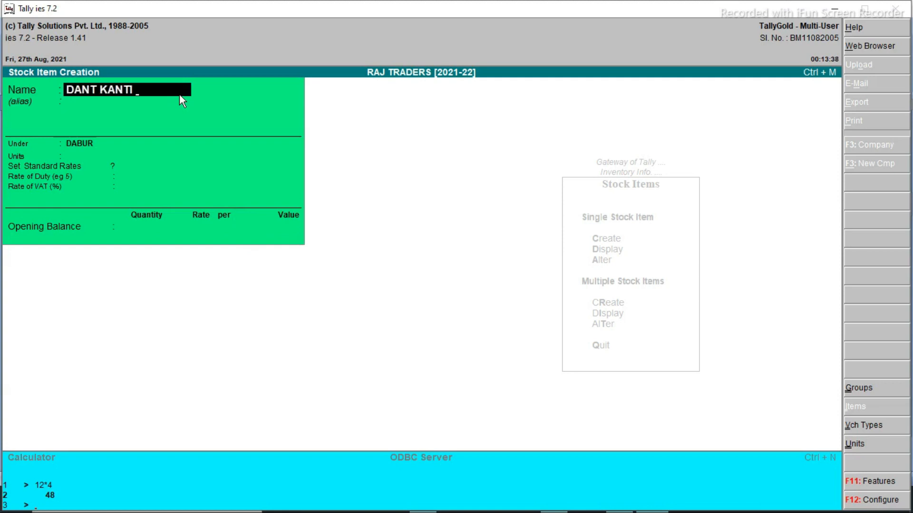
text( 100 GM)
key(BackSpace)
key(BackSpace)
key(BackSpace)
key(BackSpace)
key(BackSpace)
key(BackSpace)
key(BackSpace)
text([R] 100 G X 72)
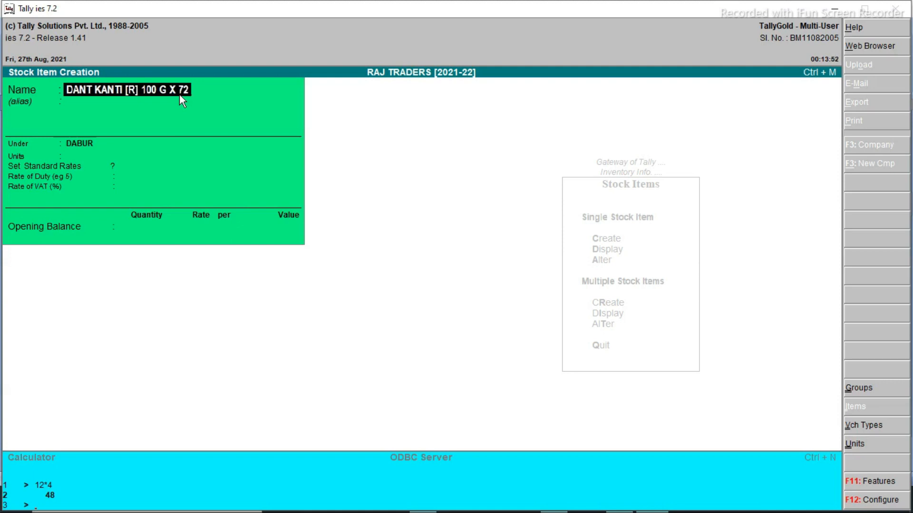
text(  40/-)
key(Return)
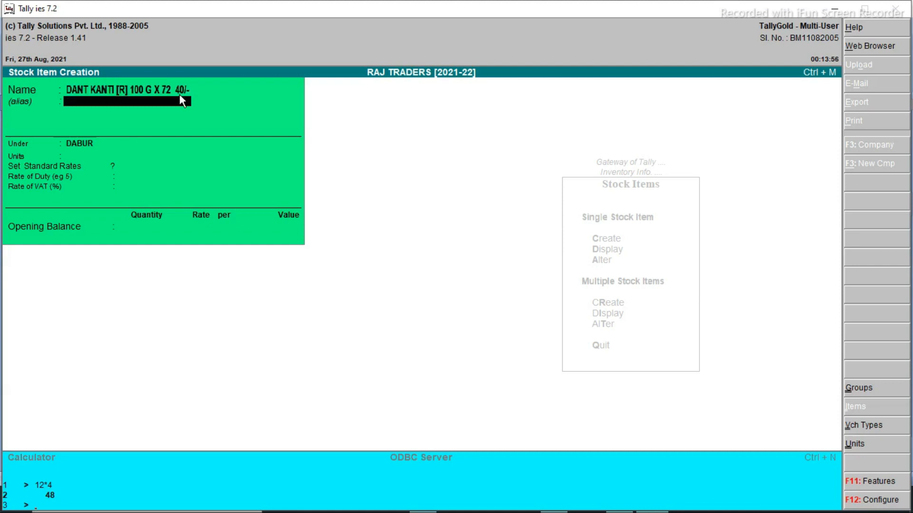
key(Return)
Place the DANT KANTI item under PATANJALI with unit PCS, no standard rates, and duty and VAT rates of 0
key(Down)
key(Down)
key(Down)
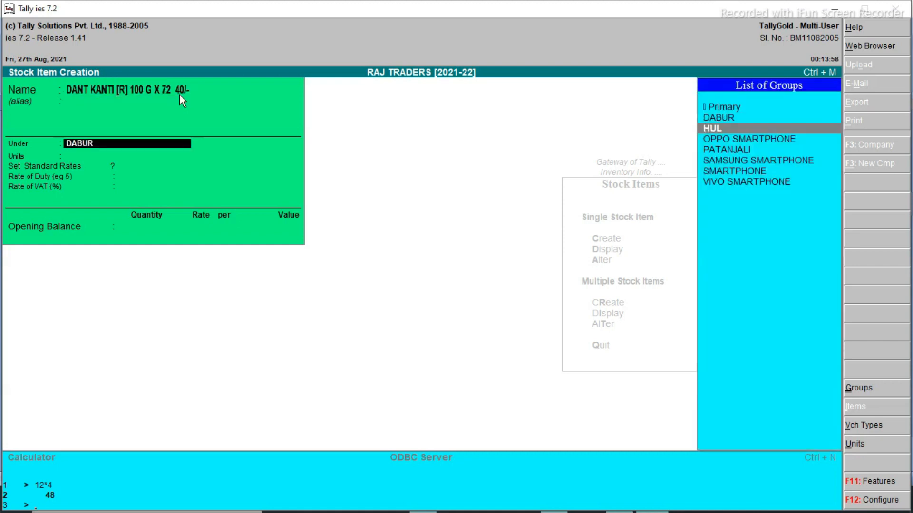
key(Return)
key(Return)
key(BackSpace)
key(Down)
key(Return)
key(Return)
key(Return)
key(Return)
key(Return)
key(Escape)
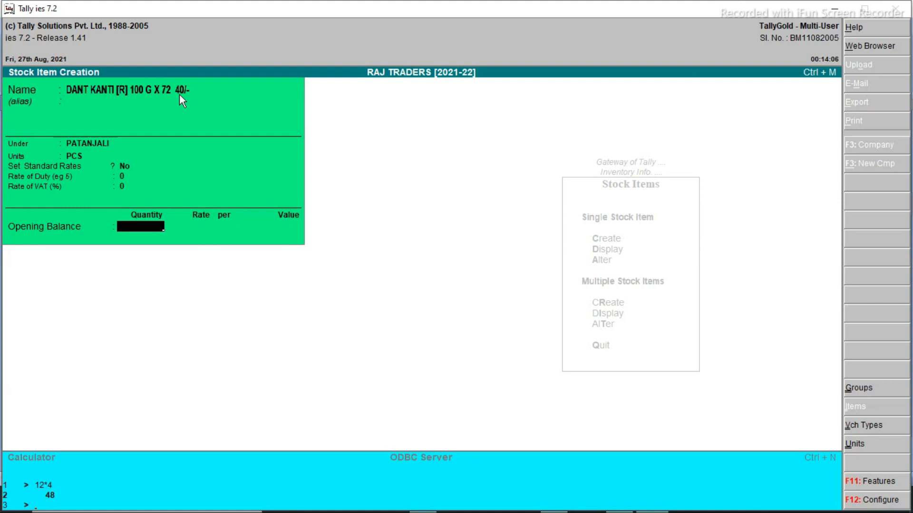
Enter an opening balance of 432 PCS, calculated as 6*72, at a rate of 34.90 and accept the DANT KANTI item
key(ctrl+n)
text(6*72)
key(Return)
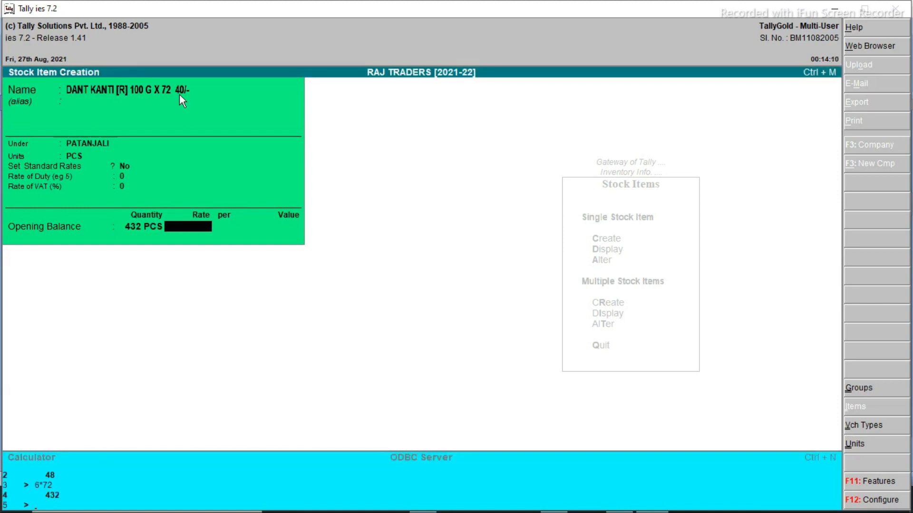
text(34.90)
key(Return)
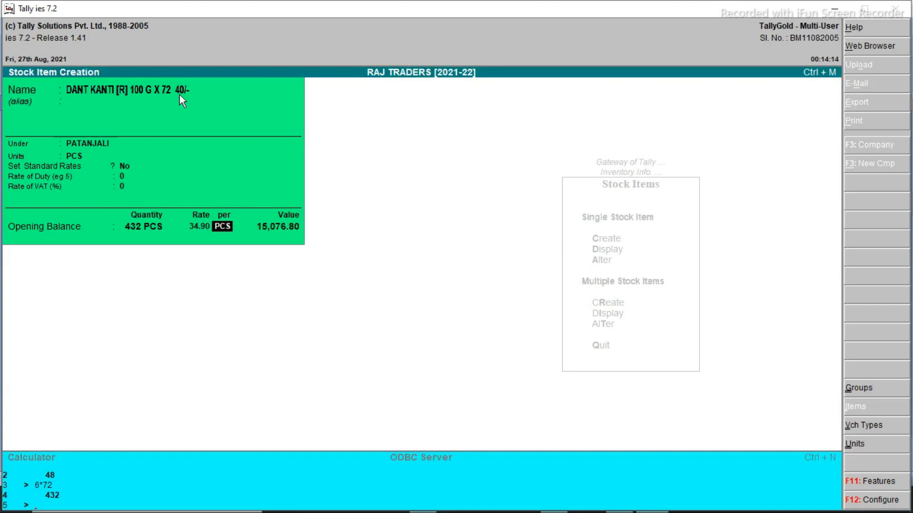
key(Return)
key(Return)
key(Return)
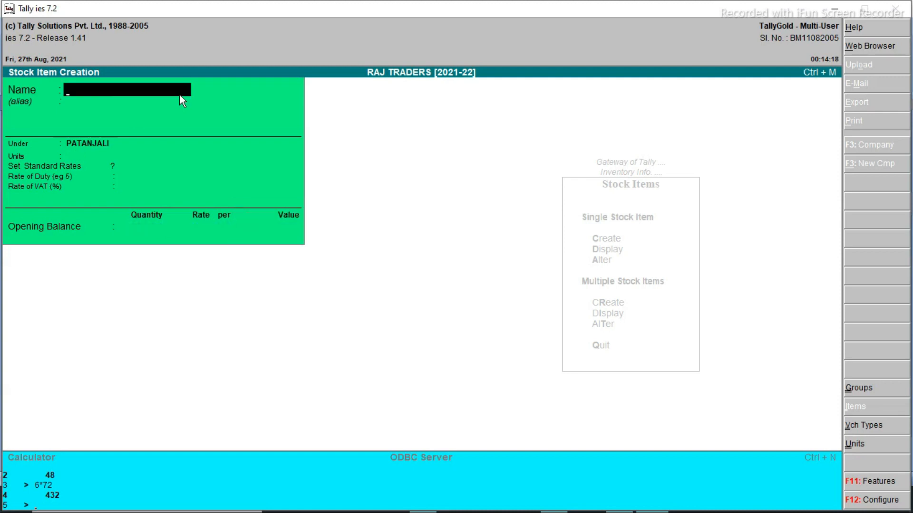
Leave stock item creation, return to the Gateway of Tally and open the Stock Summary report
key(Escape)
key(Escape)
key(Escape)
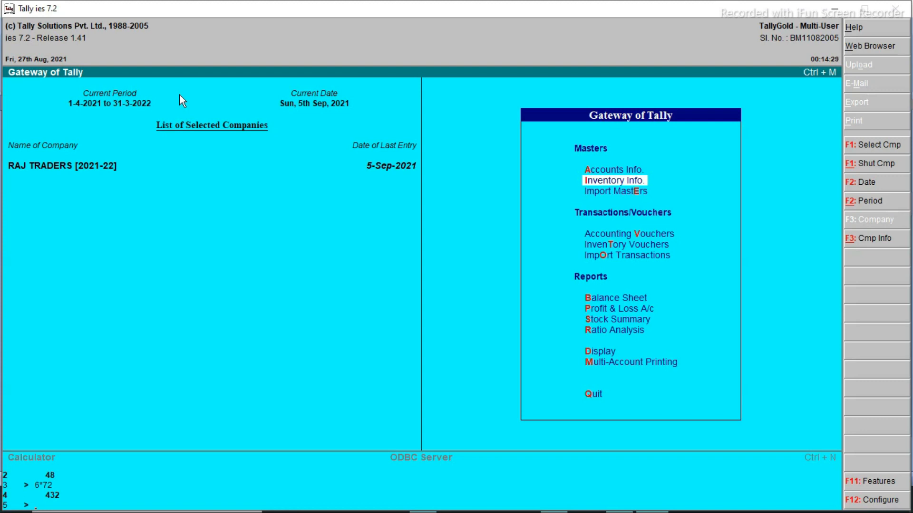
key(Down)
key(Down)
key(Down)
key(Down)
key(Down)
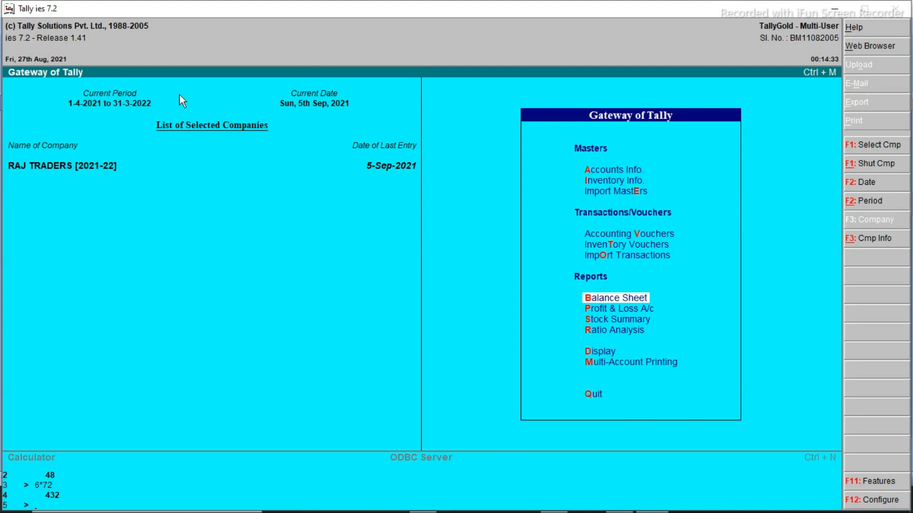
key(Down)
key(Down)
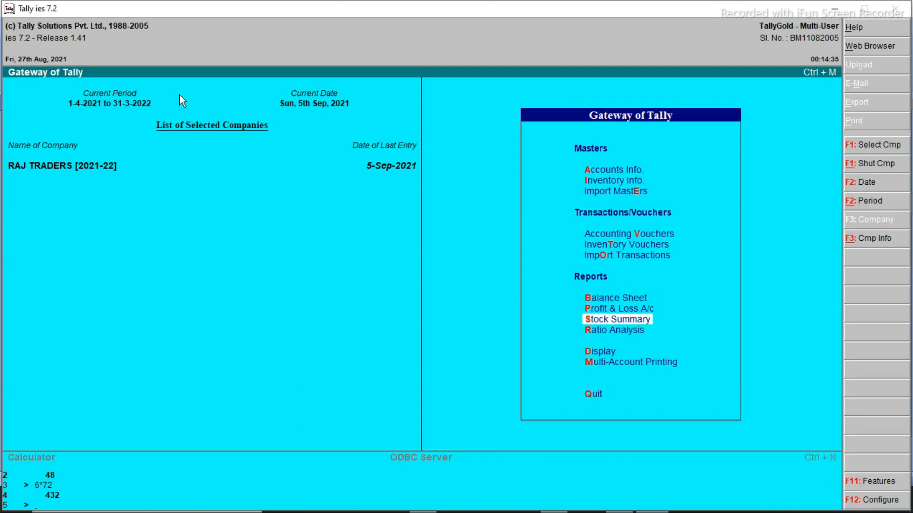
key(Return)
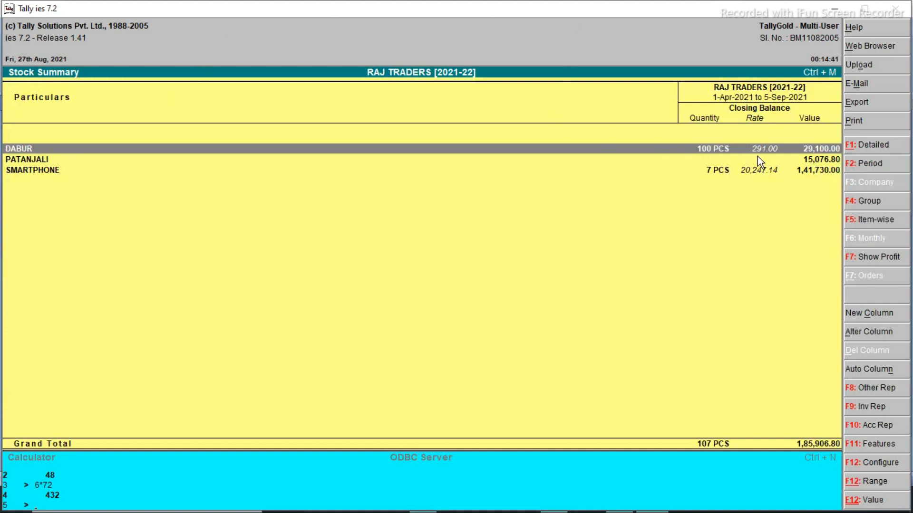
Review the closing quantities, rates and values of the items in the DABUR group, then return to the group summary
key(Return)
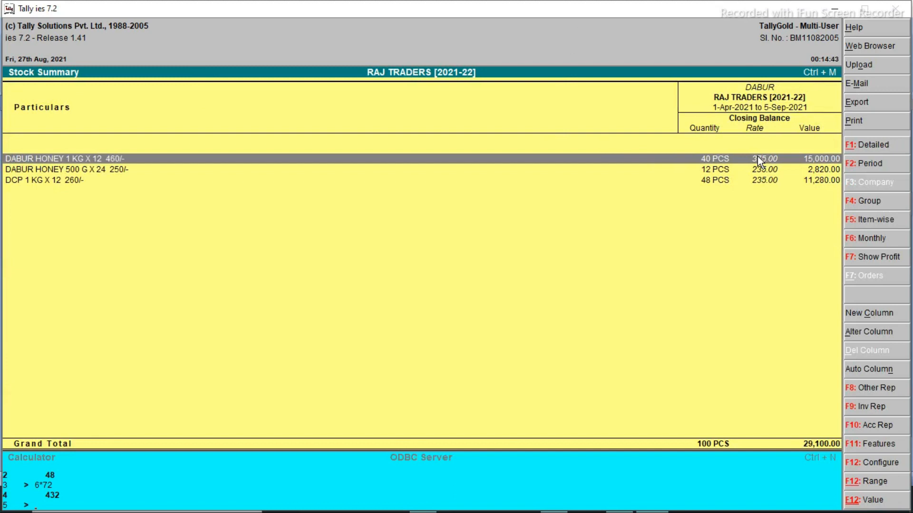
key(Down)
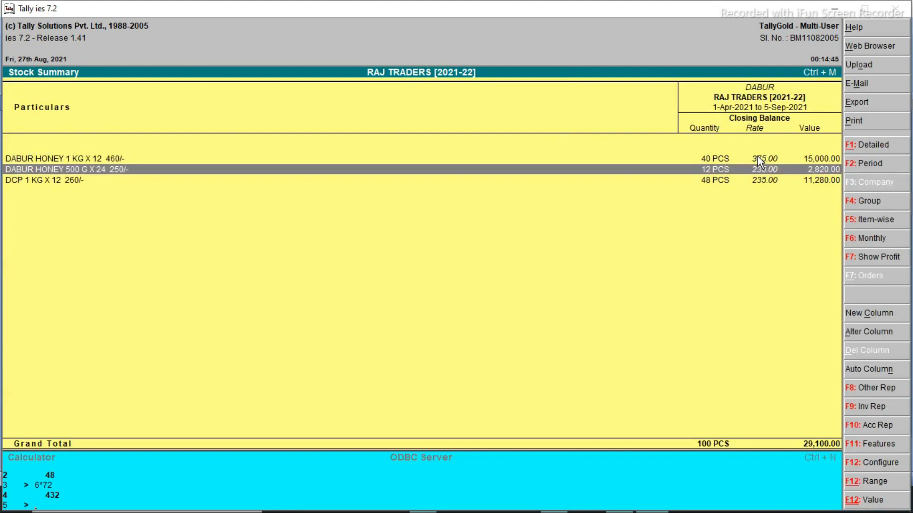
key(Down)
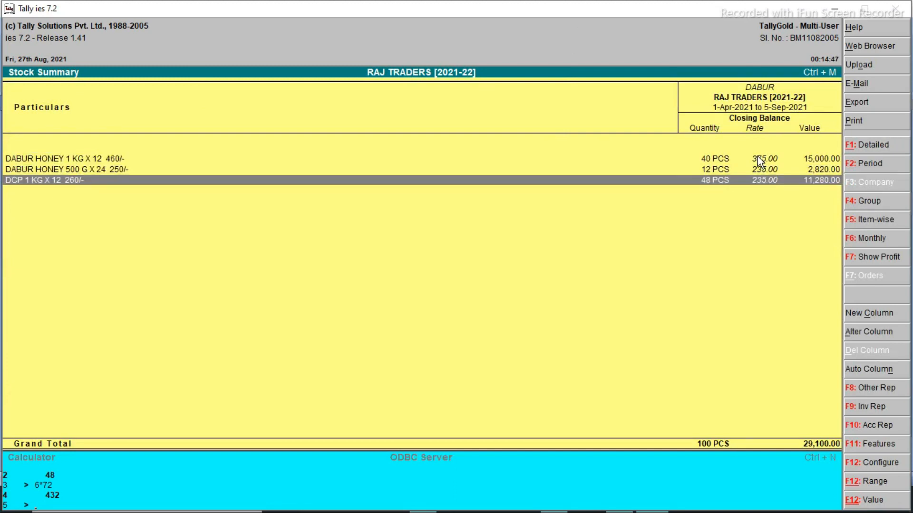
key(Up)
key(Down)
key(Escape)
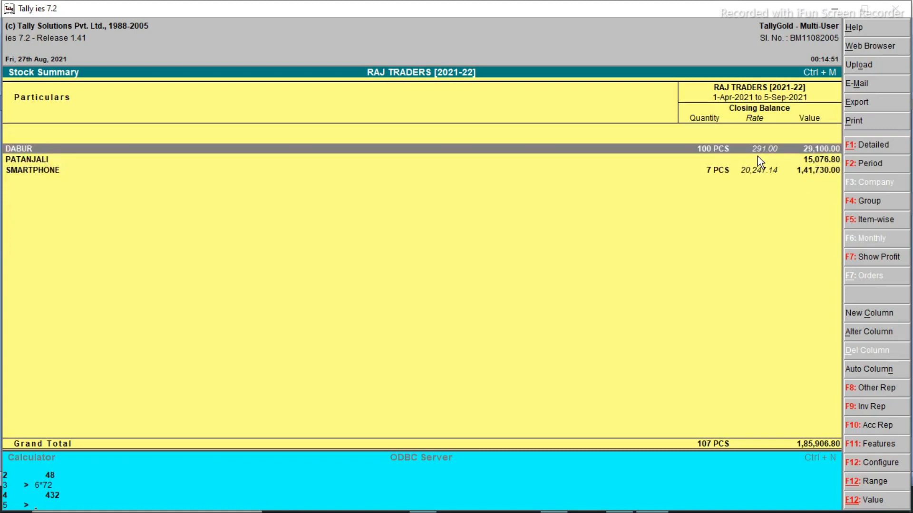
Alter the PATANJALI stock group from the summary so that quantities of its items can be added, and save it
key(Down)
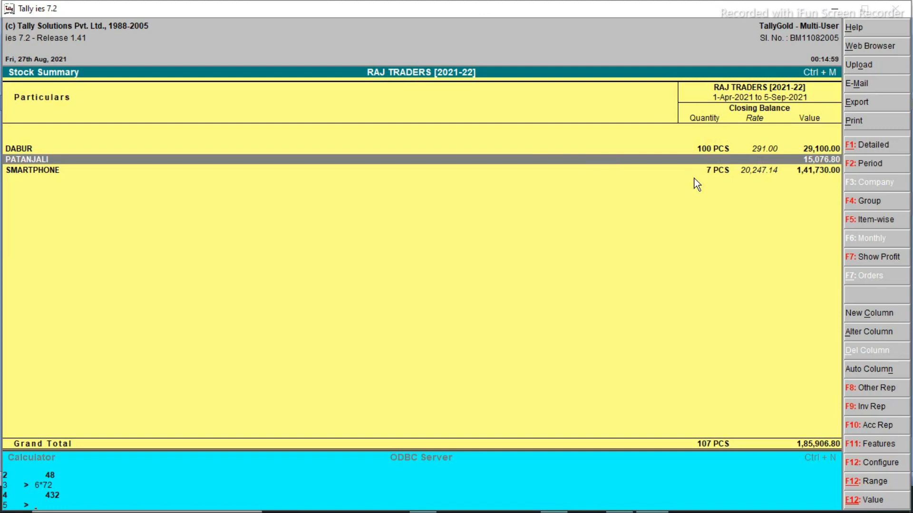
key(ctrl+Return)
key(Return)
key(Return)
key(Return)
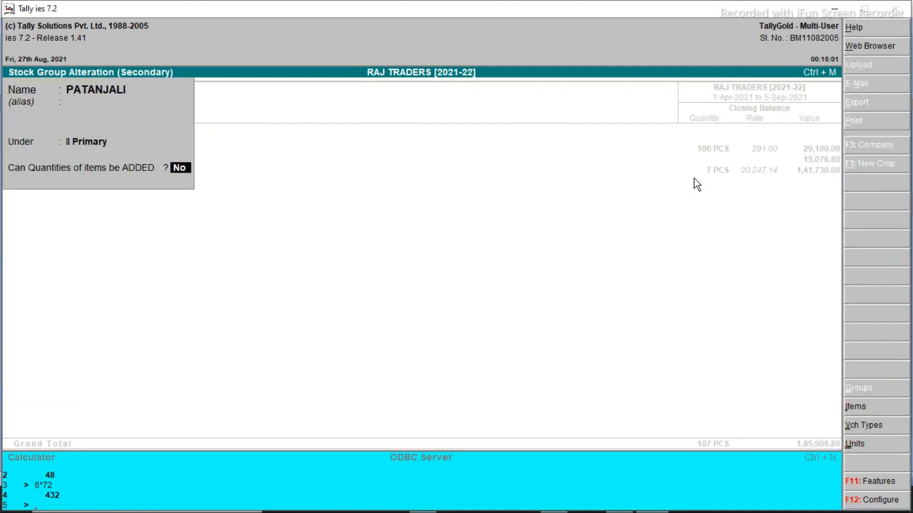
key(y)
key(Return)
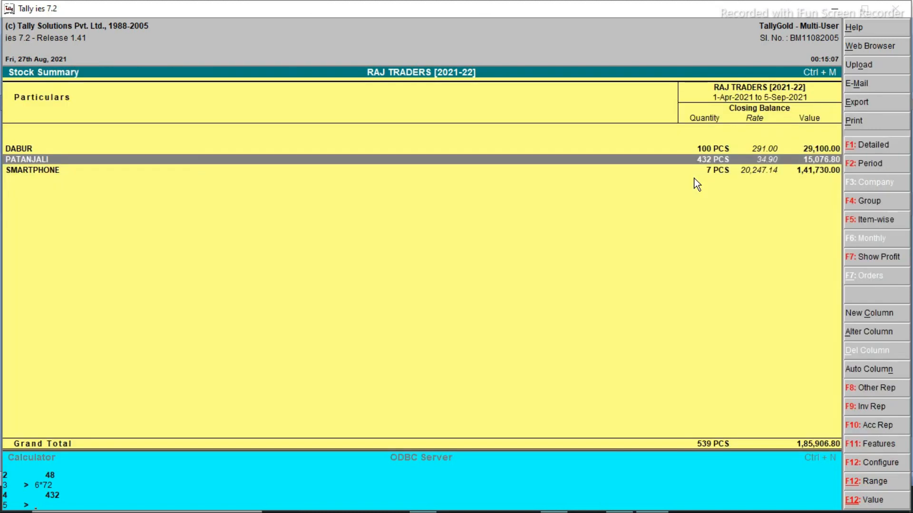
Open the SMARTPHONE group's breakdown in the stock summary and select the VIVO SMARTPHONE subgroup
key(Down)
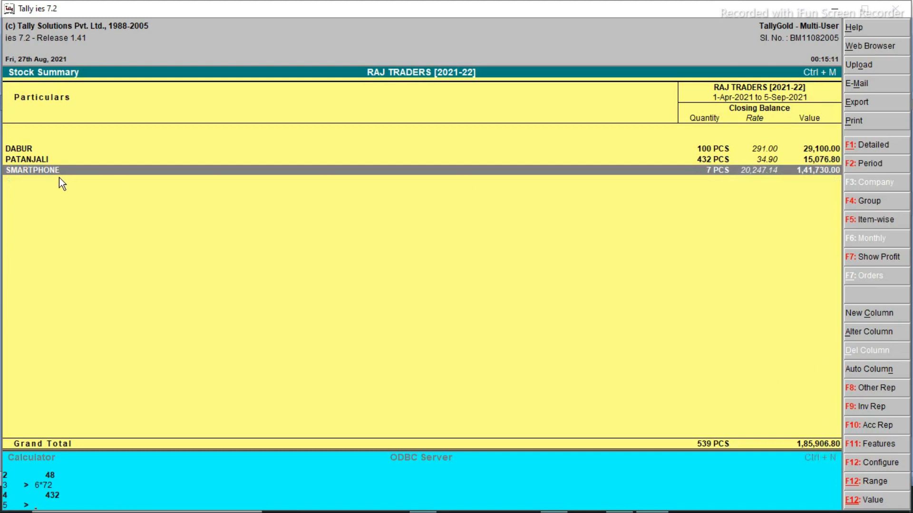
double_click(718, 172)
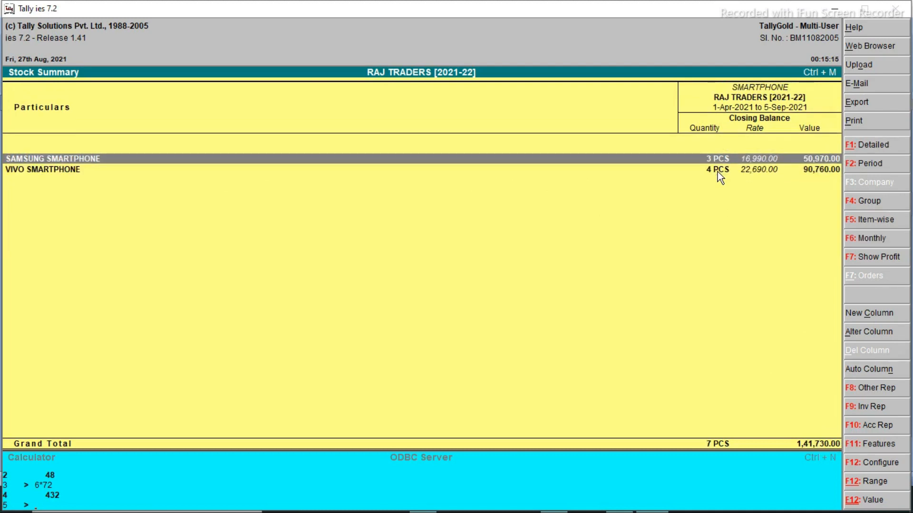
click(717, 172)
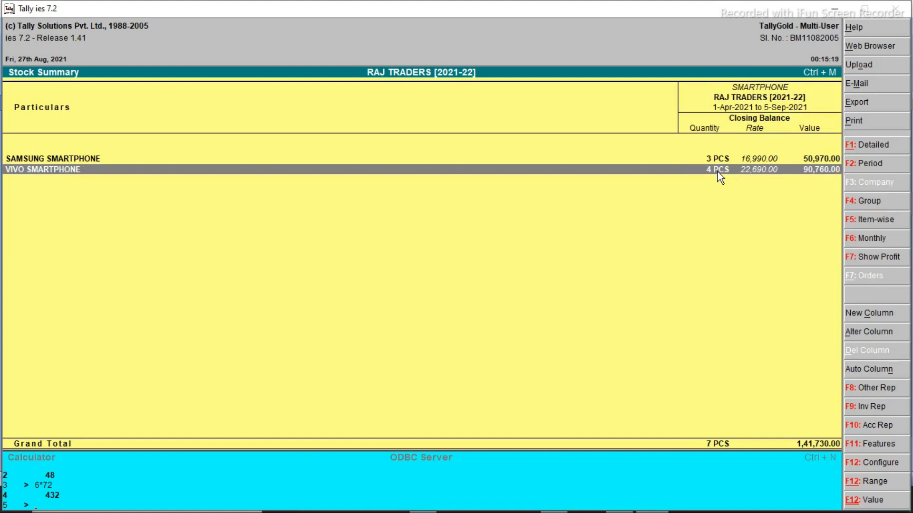
Review the items in the VIVO SMARTPHONE subgroup, then close the stock summary and return to the Gateway of Tally
double_click(717, 172)
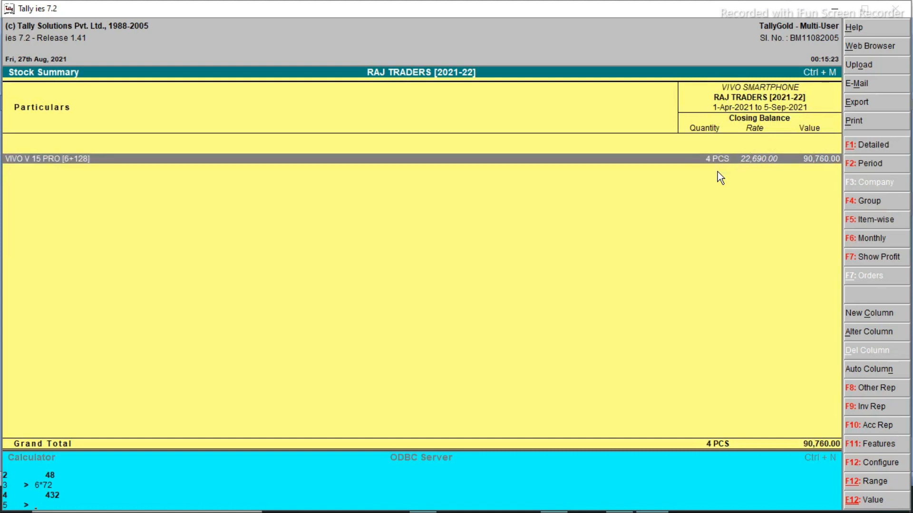
key(Escape)
key(Escape)
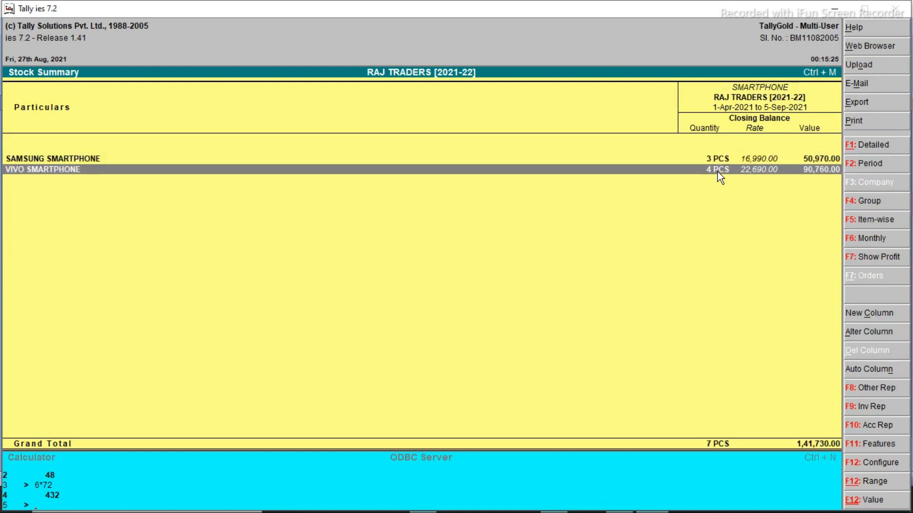
key(Escape)
key(Escape)
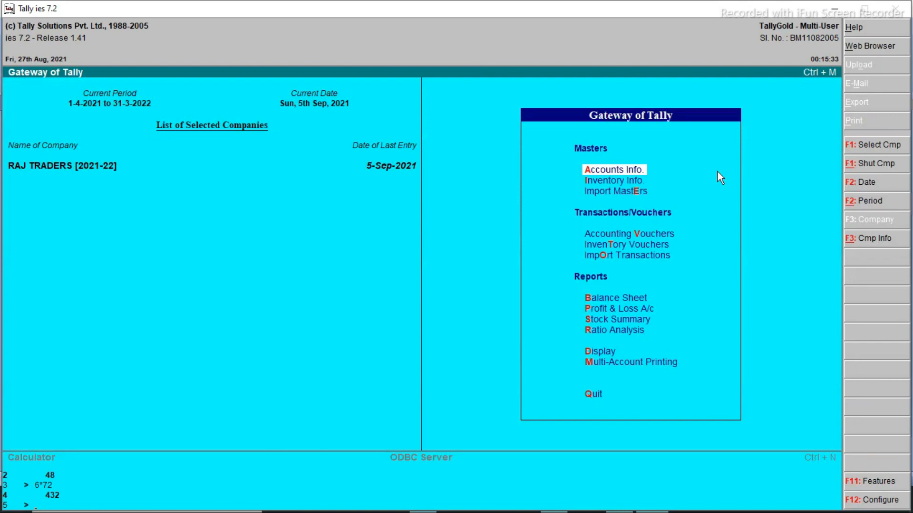
Open accounting voucher entry and switch it to a Purchase voucher
key(Down)
key(Down)
key(Down)
key(Return)
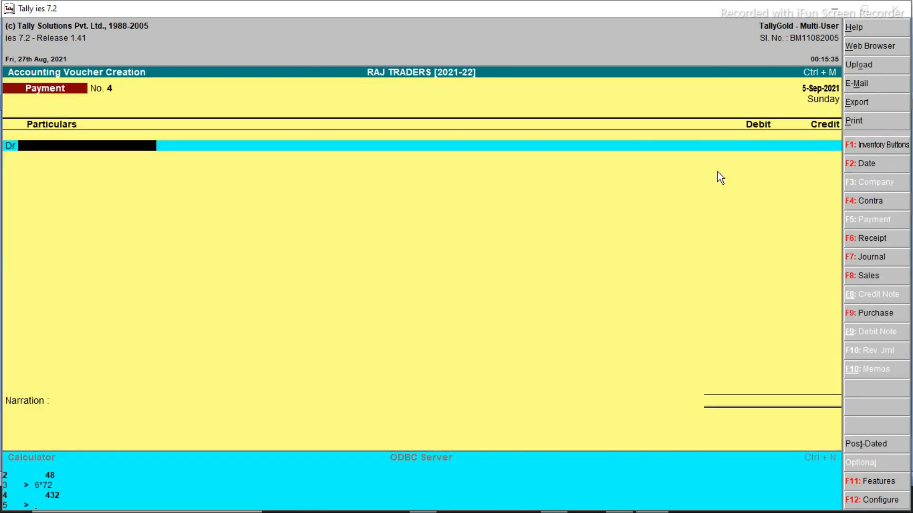
click(875, 315)
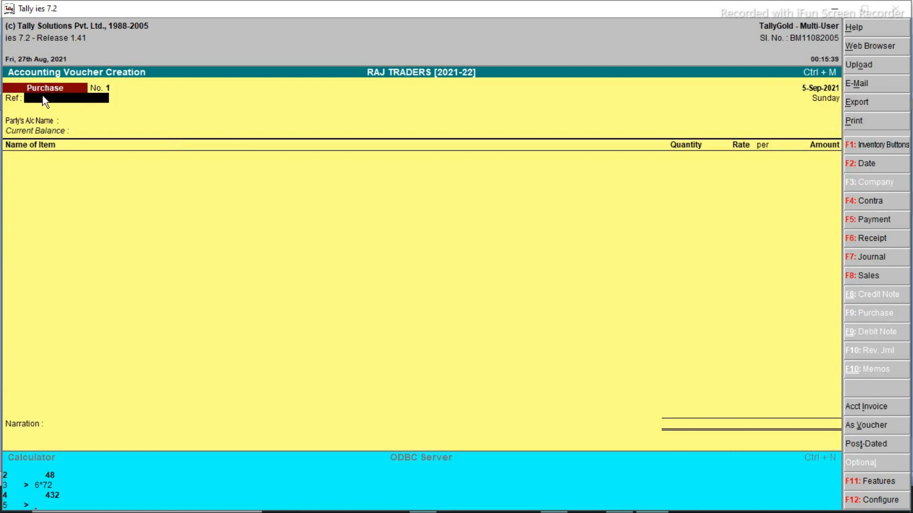
Date the purchase voucher 20-Aug-2021 and enter the reference MD/21-22/152
key(F2)
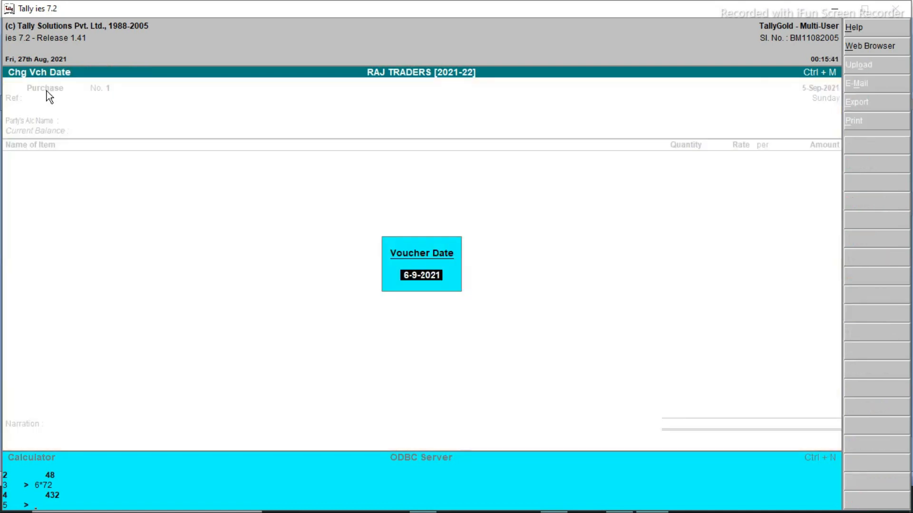
text(20-8)
key(Return)
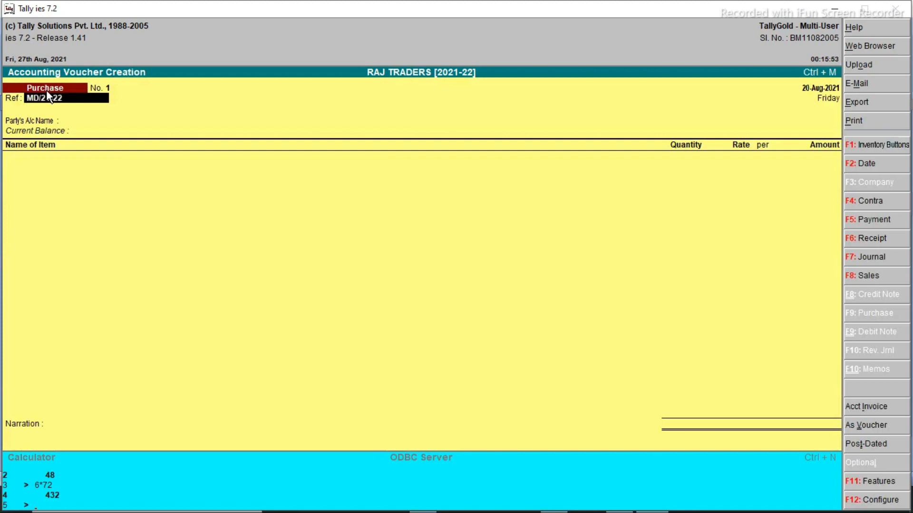
text(52)
key(Return)
key(BackSpace)
key(Return)
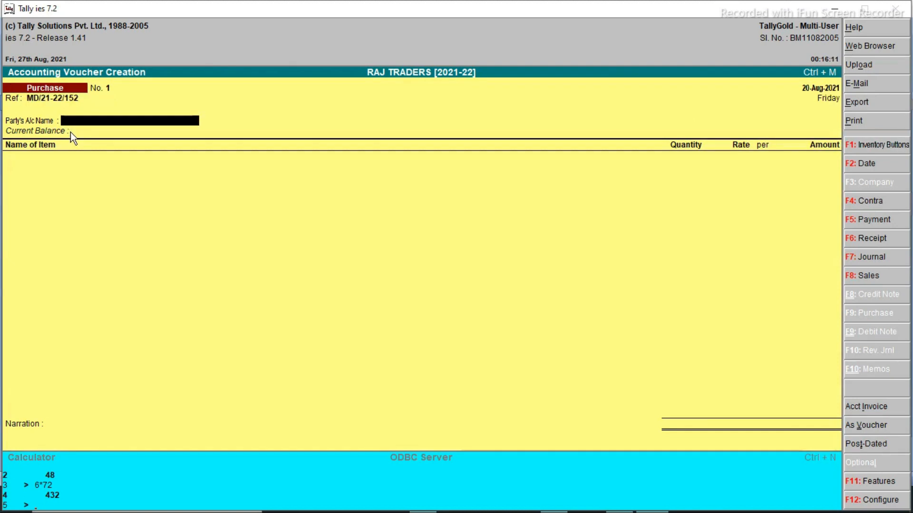
Create a party ledger named MANGALAM DISTRIBUTERS under Sundry Creditors, keeping bill-by-bill balances on and inventory values unaffected
key(alt+c)
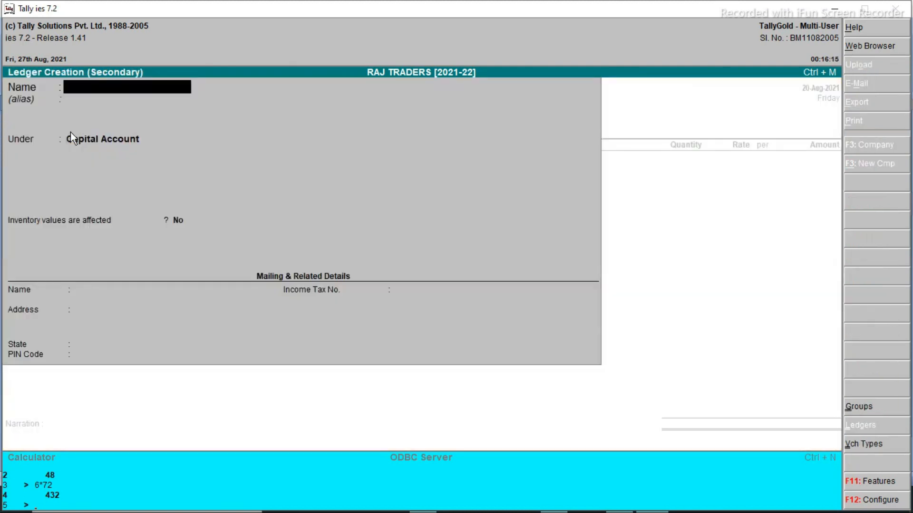
text(MANGALAM DIST)
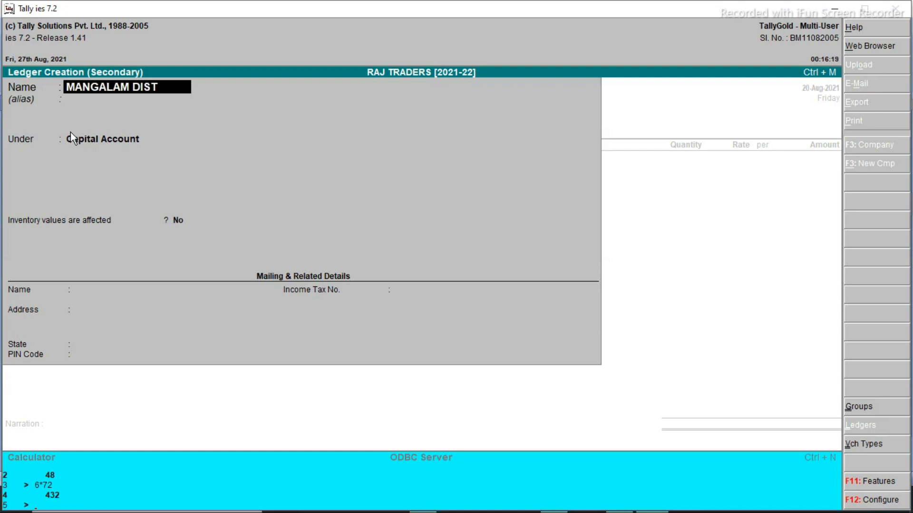
text(RIBUTERS)
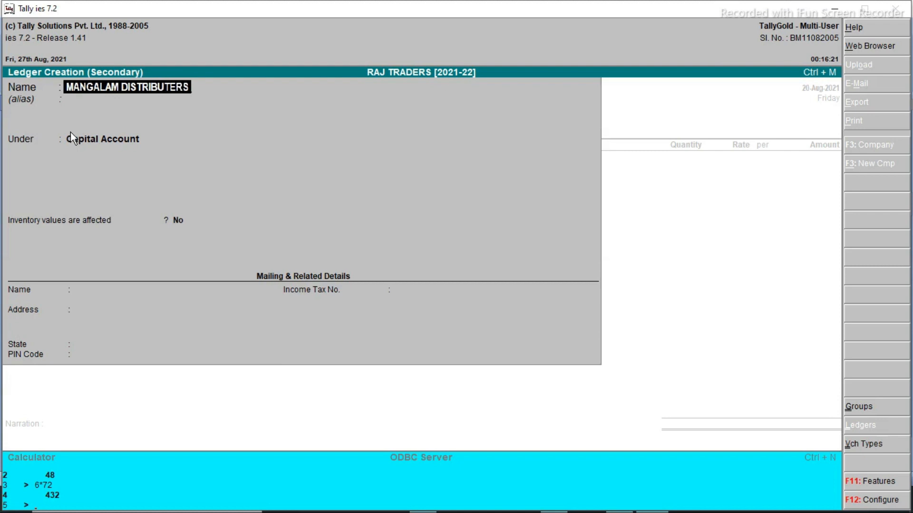
key(Return)
key(Return)
text(SUND)
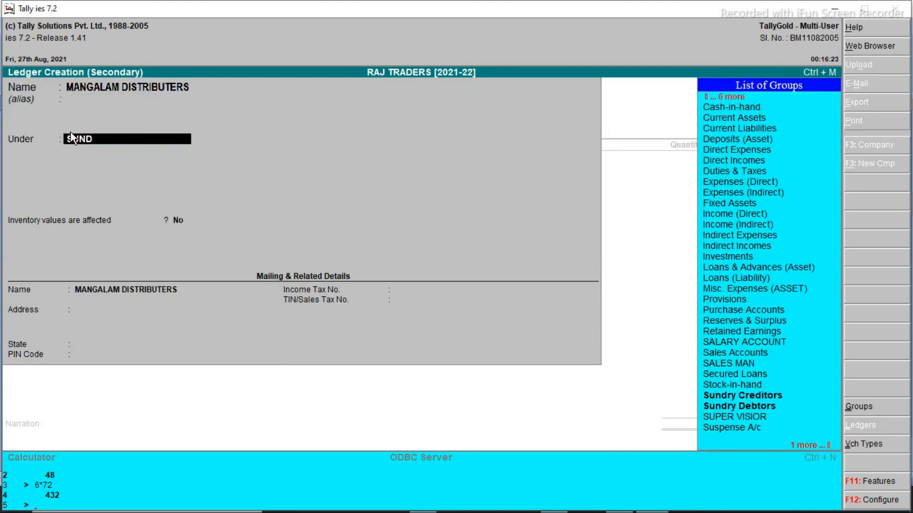
key(Return)
key(Return)
key(Return)
key(Return)
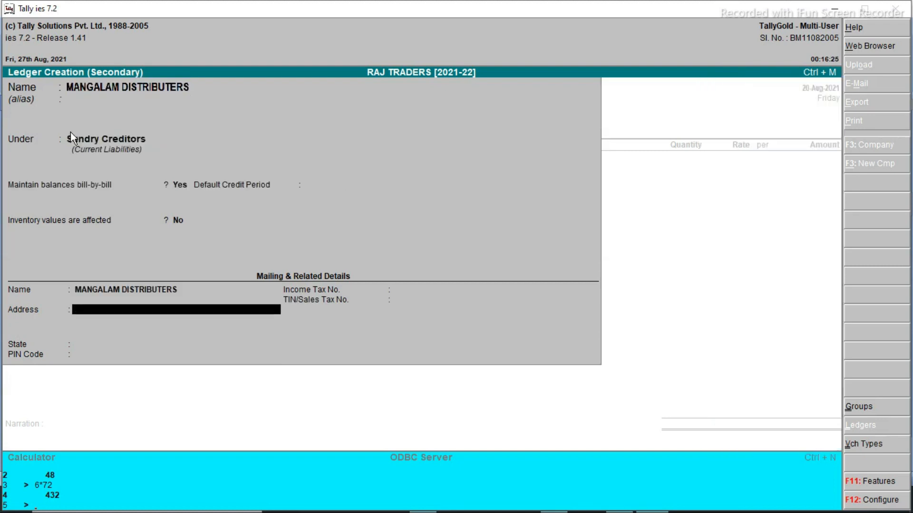
Enter RANCHI as the supplier's address, leave the tax numbers blank and save the ledger
text(RANCHI)
key(Return)
key(Return)
key(Return)
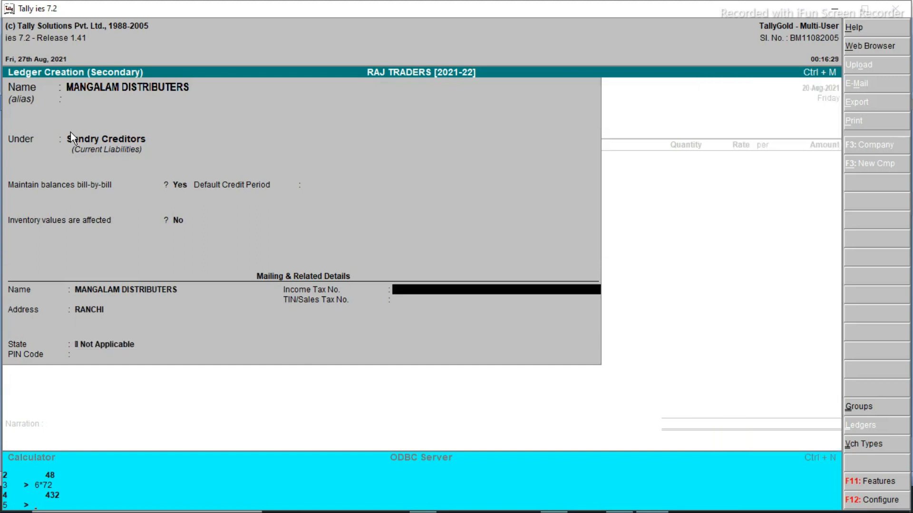
key(Return)
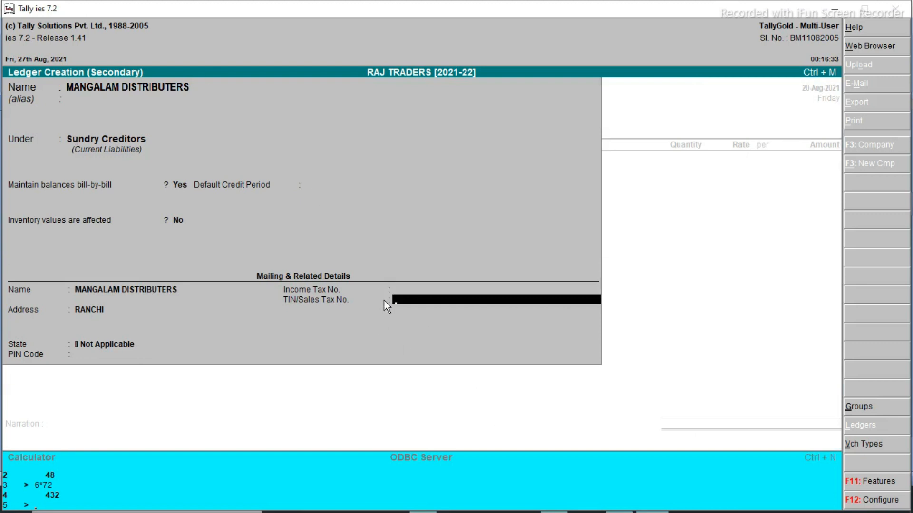
key(Return)
key(Return)
key(Return)
key(Return)
key(Return)
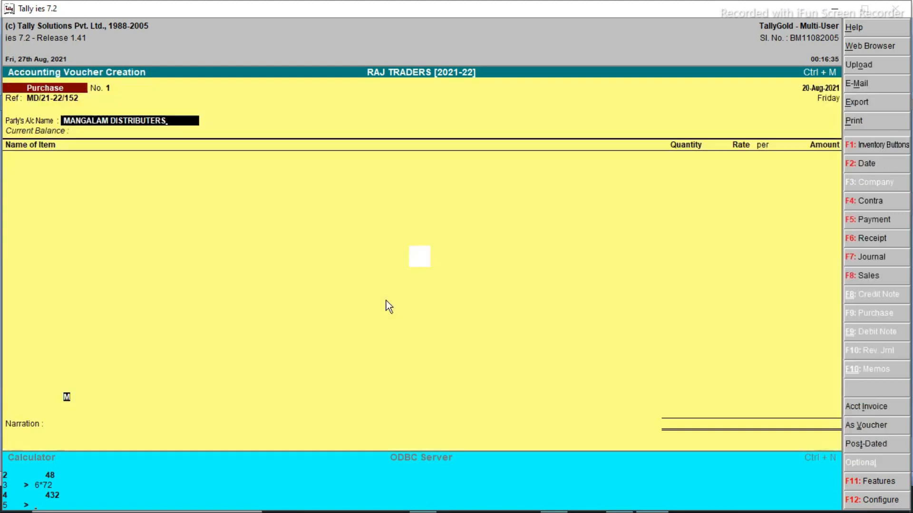
Accept the new supplier as the party and add 720 PCS of DANT KANTI [R] 100 G X 72 40/- at a rate of 34.90
key(Return)
key(Down)
key(Down)
key(Down)
key(Down)
key(Down)
key(Up)
key(Up)
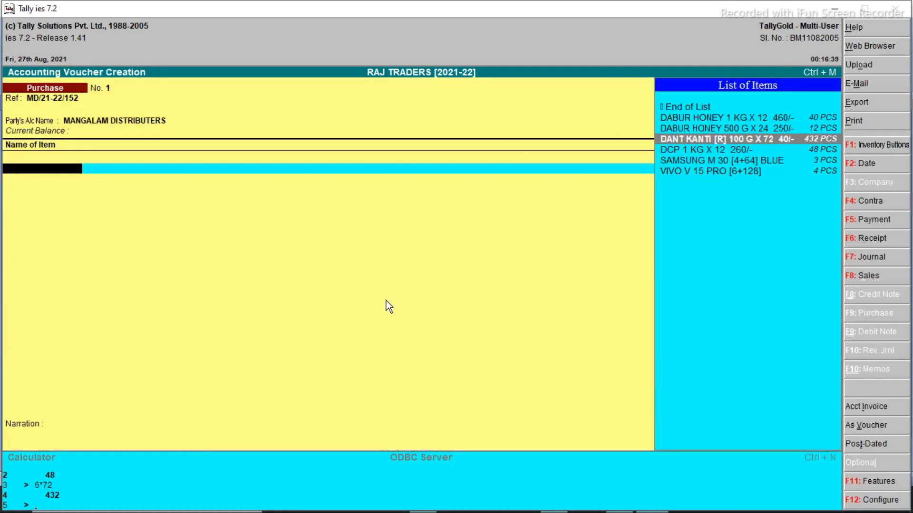
key(Return)
key(Return)
text(720)
key(Return)
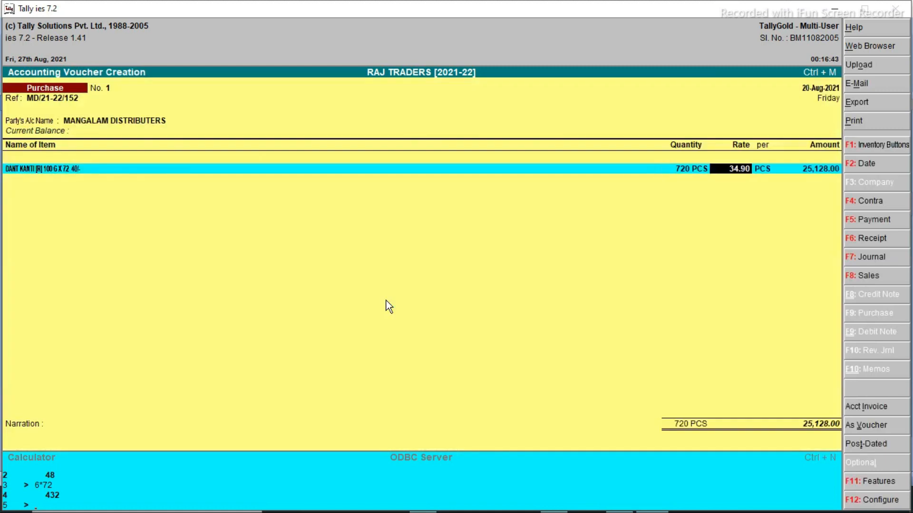
key(Return)
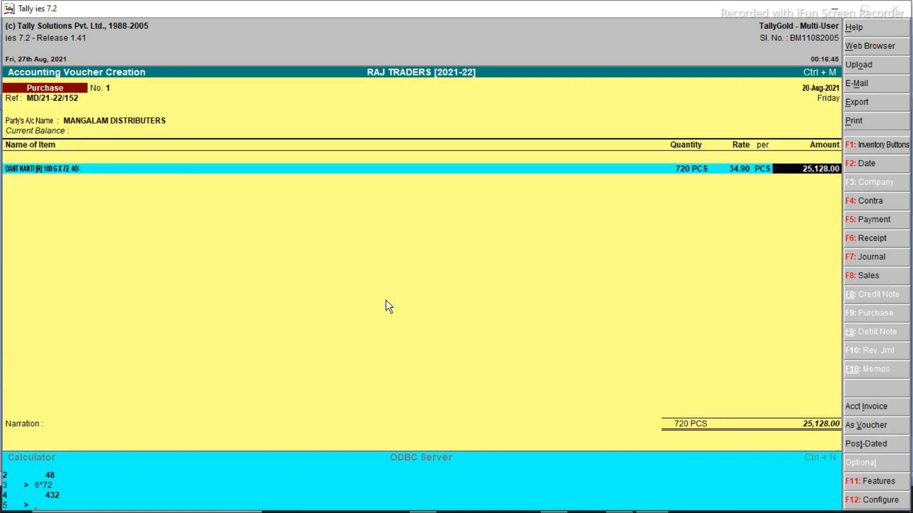
key(Return)
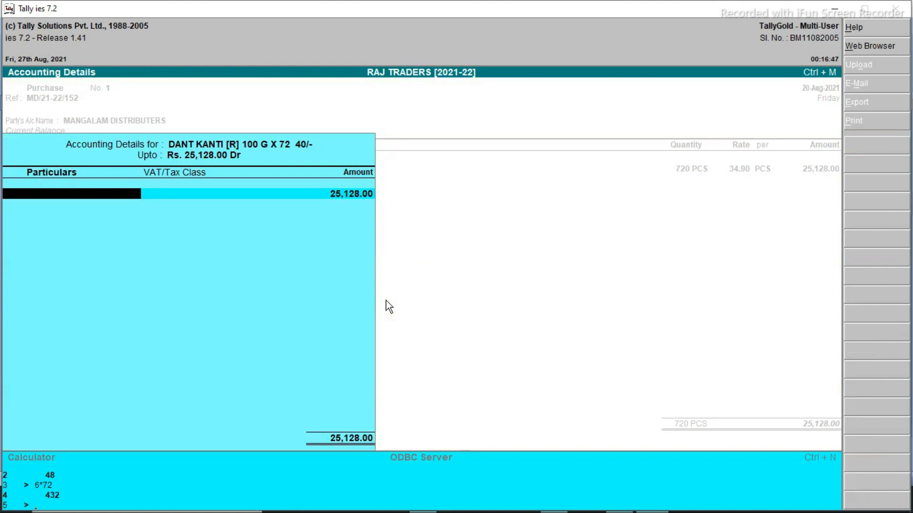
Create a ledger named PURCHASE under Purchase Accounts for the item's accounting allocation
key(alt+c)
text(PURCHASE)
key(Return)
text(PUR)
key(Return)
key(BackSpace)
key(BackSpace)
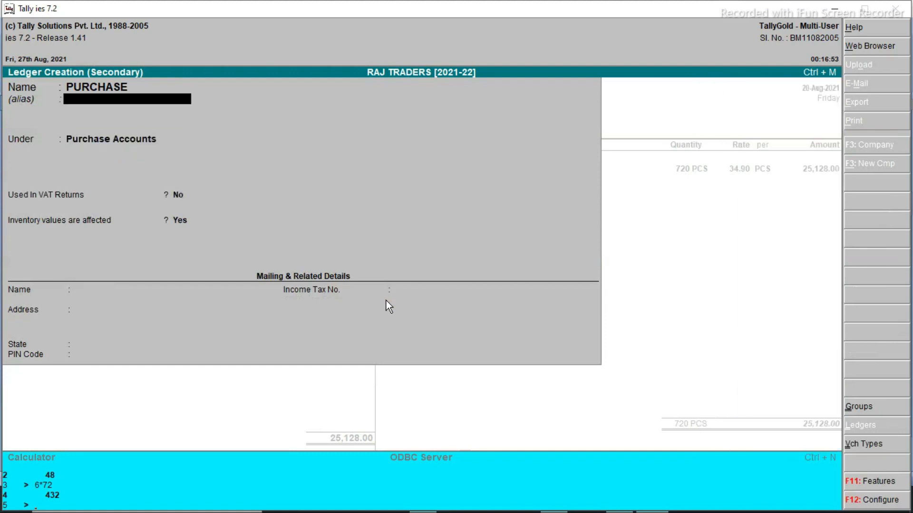
Try the tax-rate suffixes 12%, 18% and 5% on the PURCHASE ledger's name, removing each one
key(BackSpace)
key(End)
text(12%)
key(BackSpace)
key(BackSpace)
key(BackSpace)
text(18)
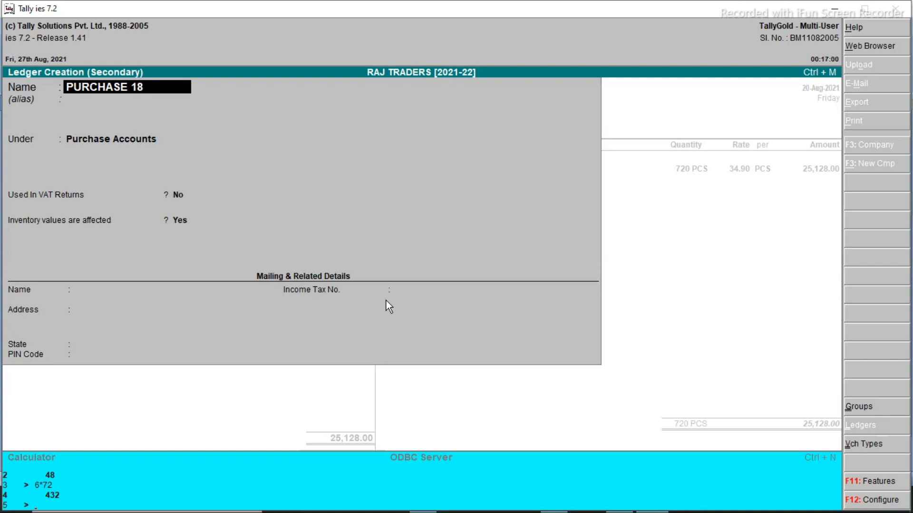
text(%)
key(BackSpace)
key(BackSpace)
key(BackSpace)
text(5%)
key(BackSpace)
key(BackSpace)
key(BackSpace)
Save the PURCHASE ledger with VAT returns set to No and inventory values affected, and allocate the item's amount to it
key(Return)
key(Return)
key(Return)
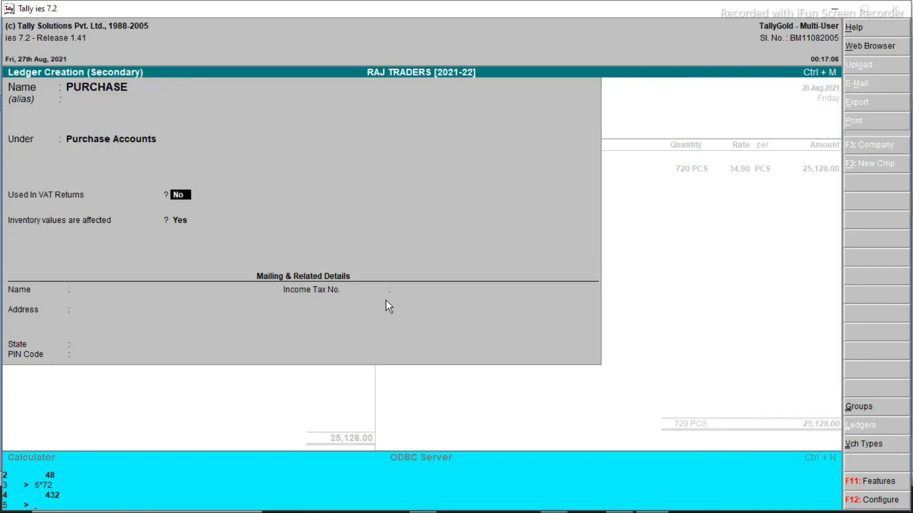
key(Return)
key(Return)
key(Return)
key(Return)
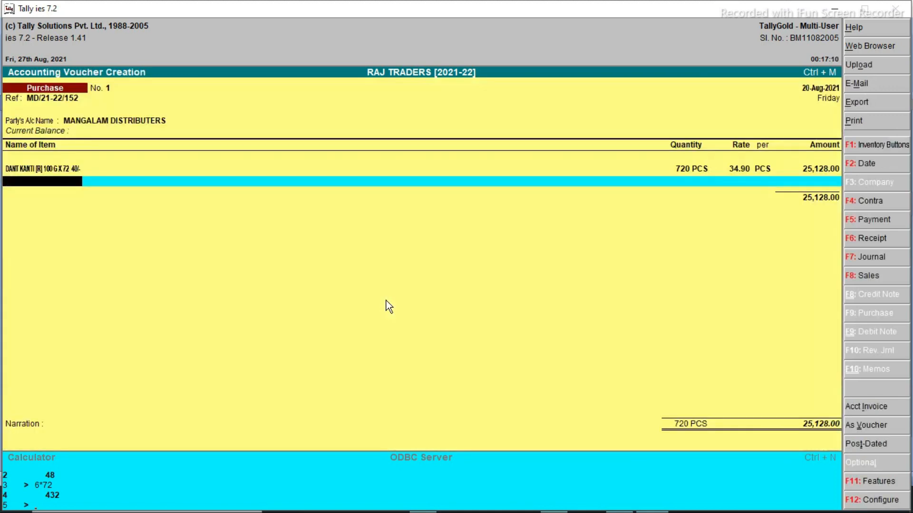
Enter a new stock item PT C.P 1 KG X 12 430/- under PATANJALI with PCS as its unit and zero duty and VAT rates
key(alt+c)
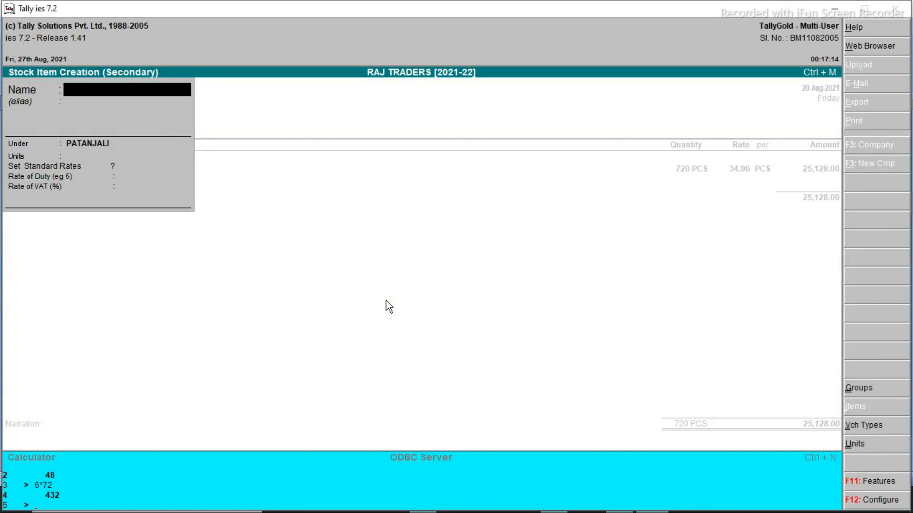
text(PT C.P 1 KG X)
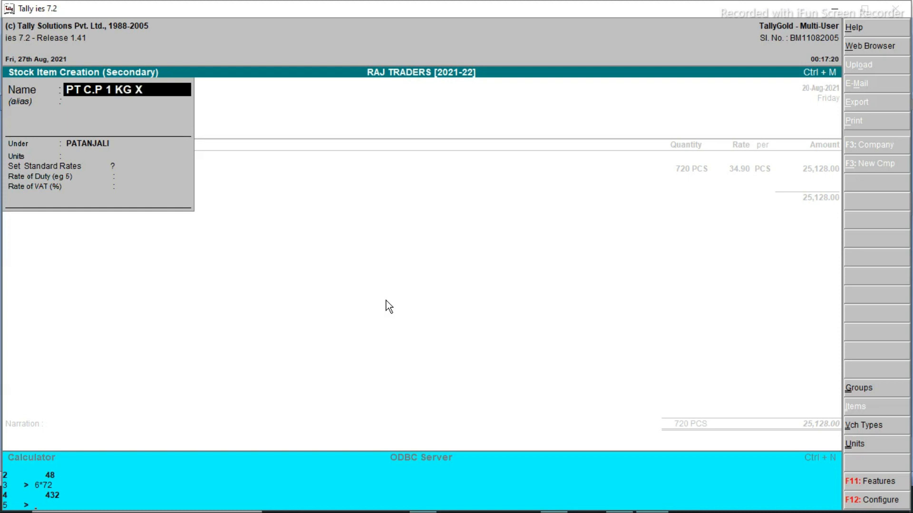
text( 12  430/-)
key(Return)
key(Return)
key(Down)
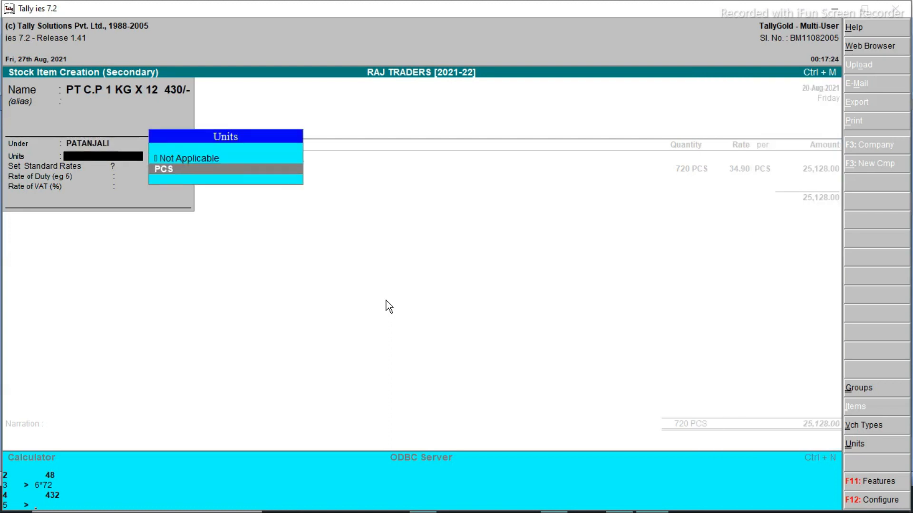
key(Return)
key(Return)
key(Return)
key(Return)
key(n)
Enable standard rates to look at the item's standard cost and selling price fields, then abandon the stock item
key(Up)
key(Up)
text(y)
key(Return)
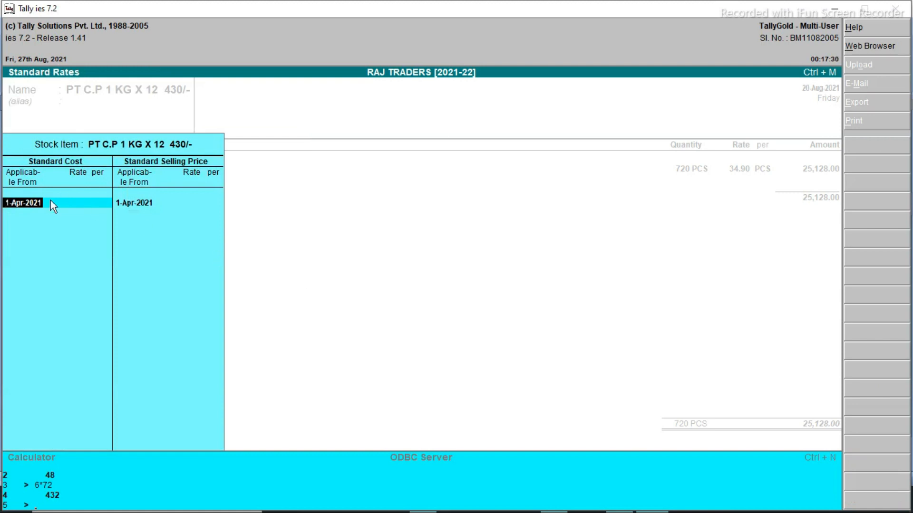
click(192, 202)
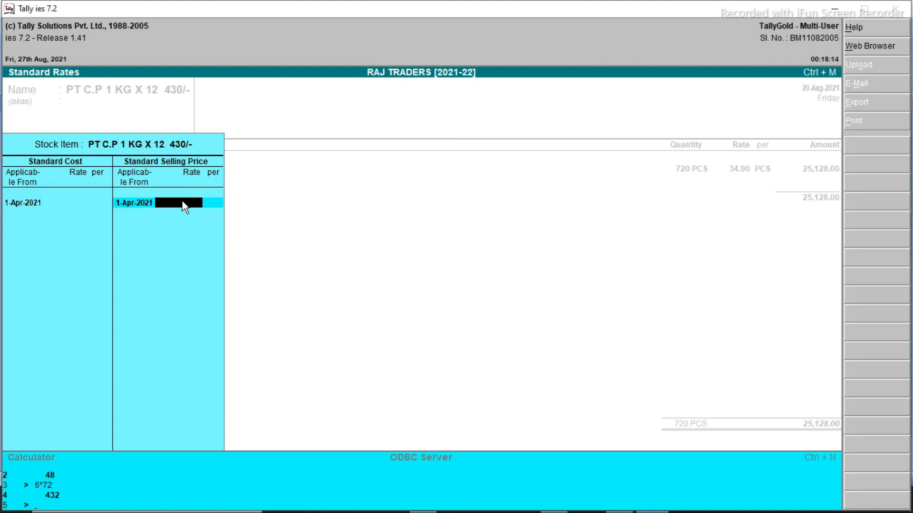
key(Escape)
key(Escape)
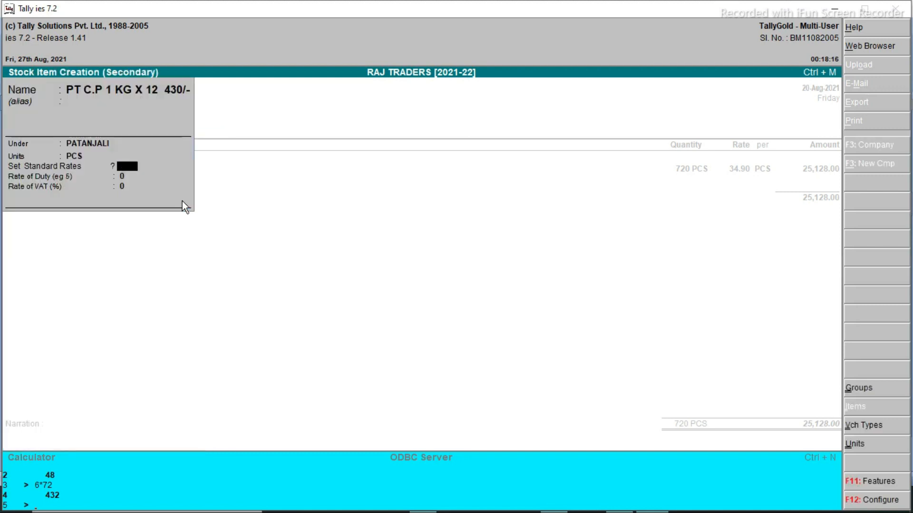
key(Escape)
key(Return)
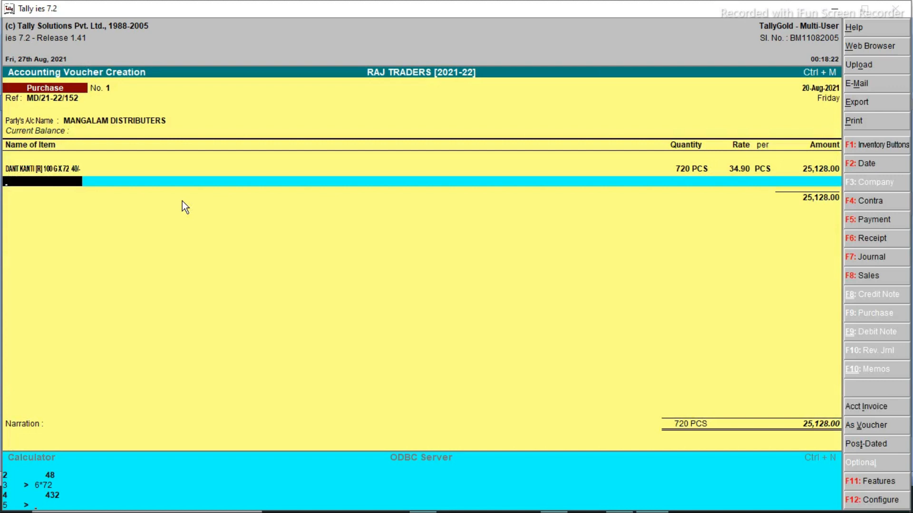
Start a new stock item from the voucher's second item line and name it PT C.P. 1 KG X 12 235/-
key(space)
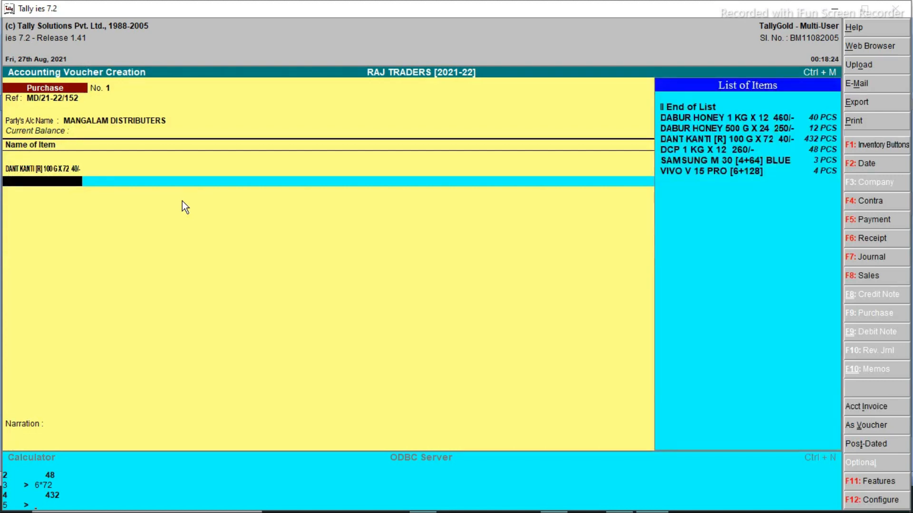
key(Down)
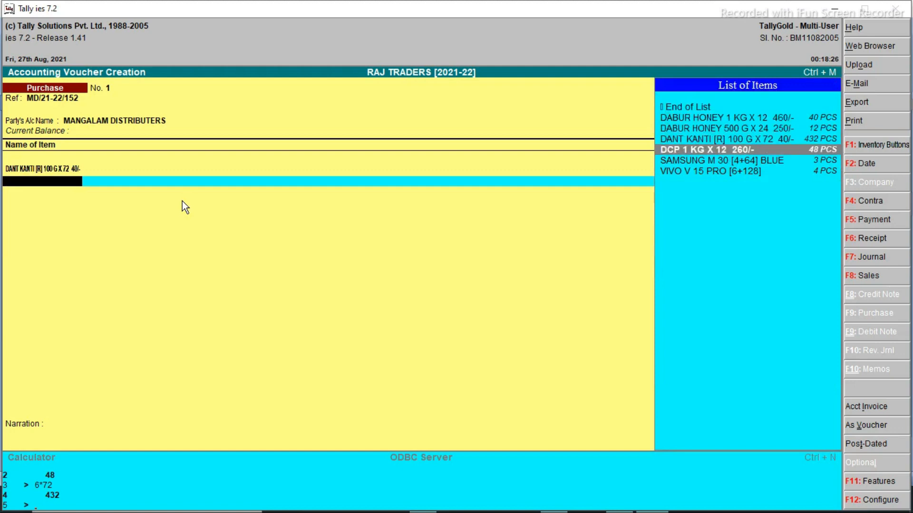
key(alt+c)
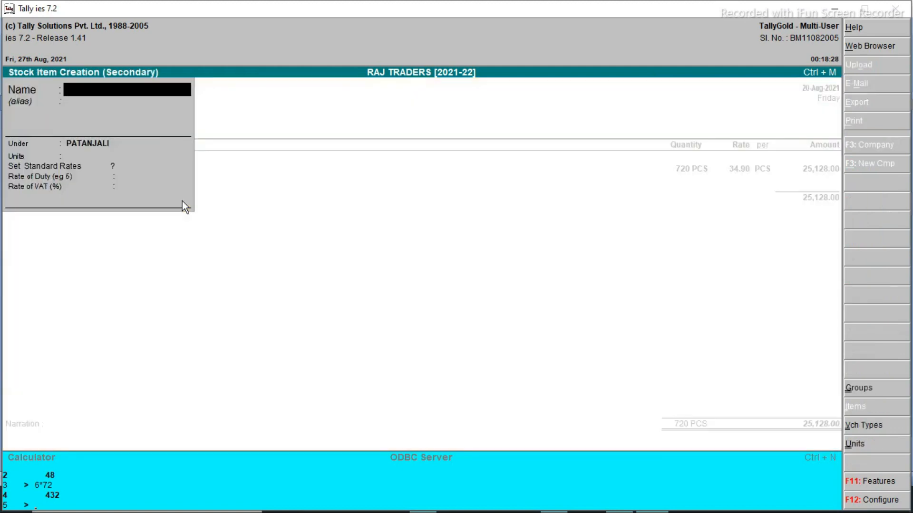
text(PT C.P. 1 KG X 12)
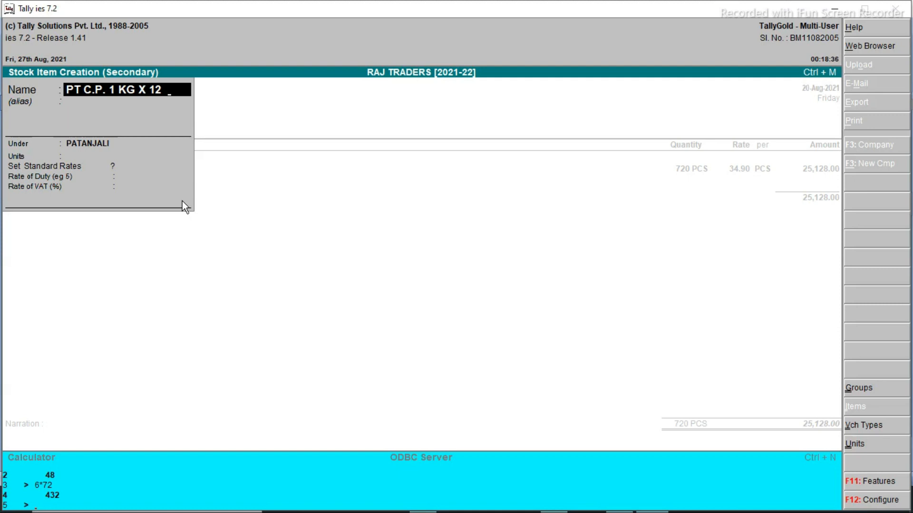
text(  235/-)
Save the stock item under PATANJALI with PCS as its unit, standard rates off and zero duty and VAT rates
key(Return)
key(Return)
key(Return)
key(BackSpace)
key(Down)
key(Return)
key(Return)
key(Return)
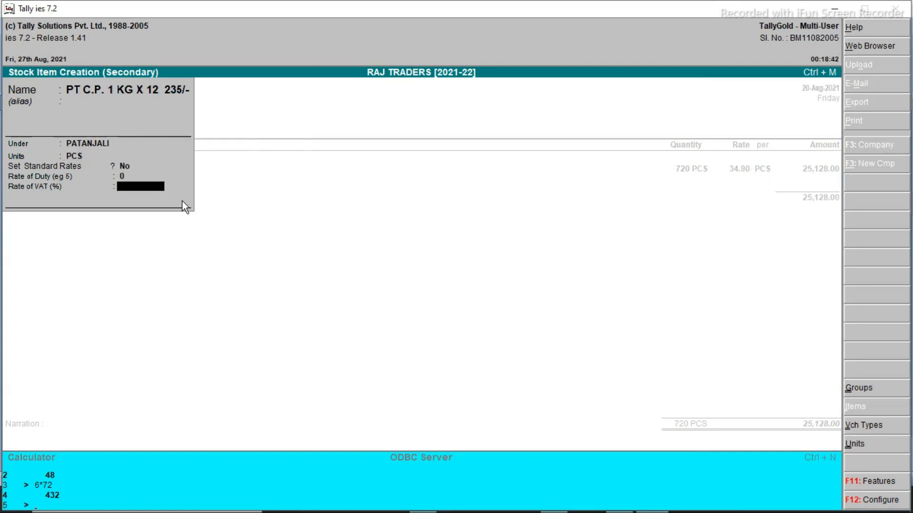
key(Return)
key(Return)
key(Return)
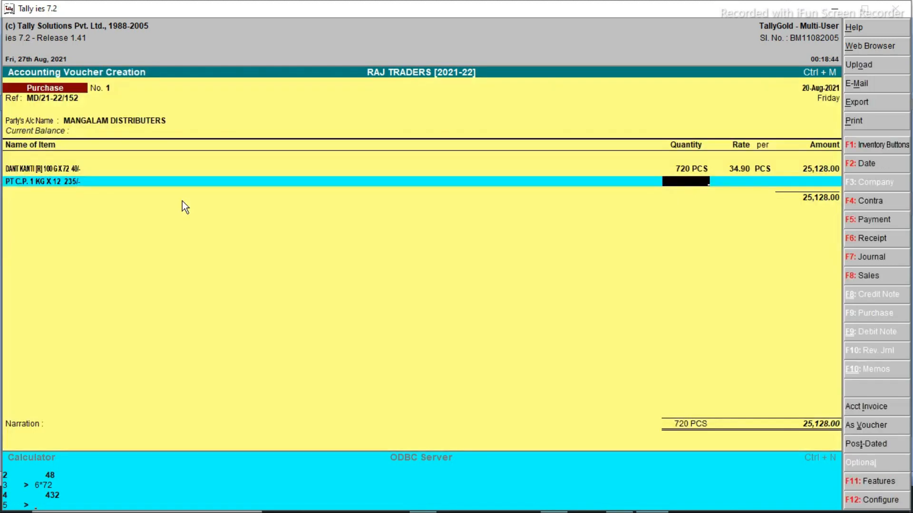
Enter the PT C.P. quantity as 12*5 pieces at a rate of 210.90 per PCS and accept the line
key(ctrl+n)
text(12*5)
key(Return)
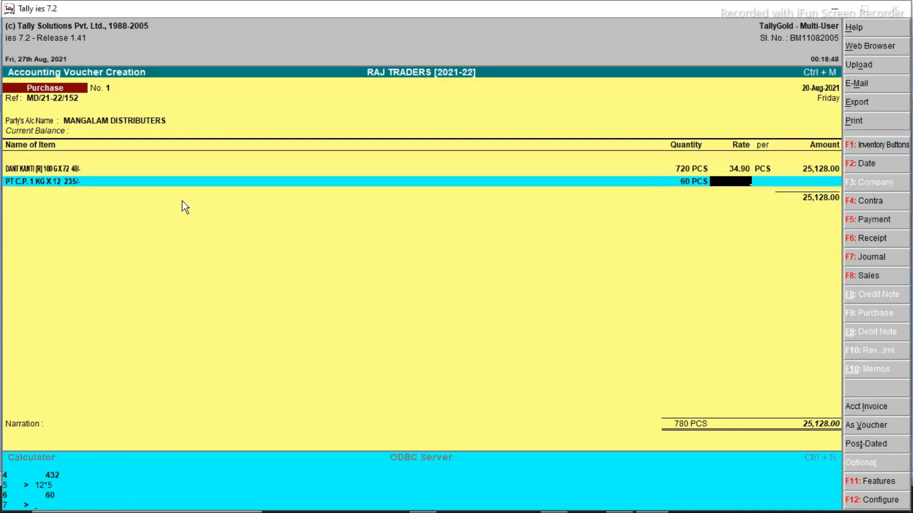
text(210.90)
key(Return)
key(Return)
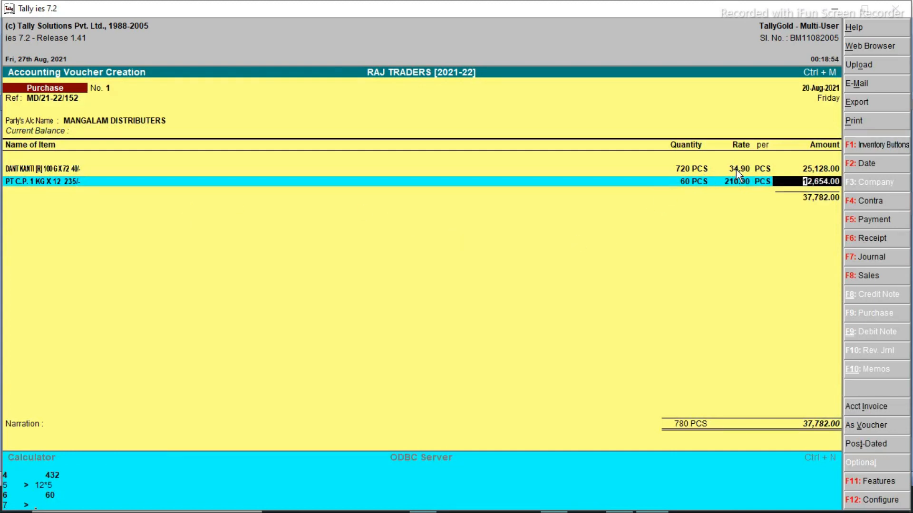
key(Return)
key(Return)
key(Return)
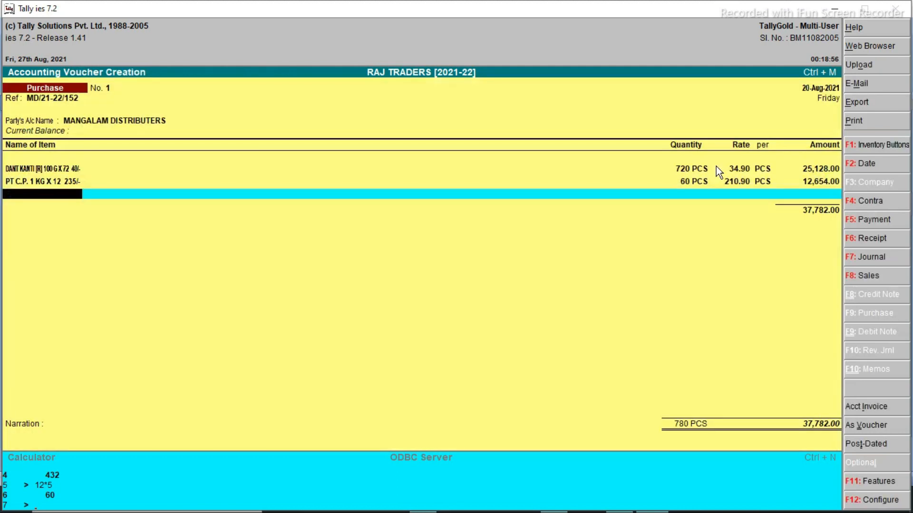
End the item list and define a new ledger C GST 6% under Duties & Taxes, type Others, with a calculation percentage of 6
key(Return)
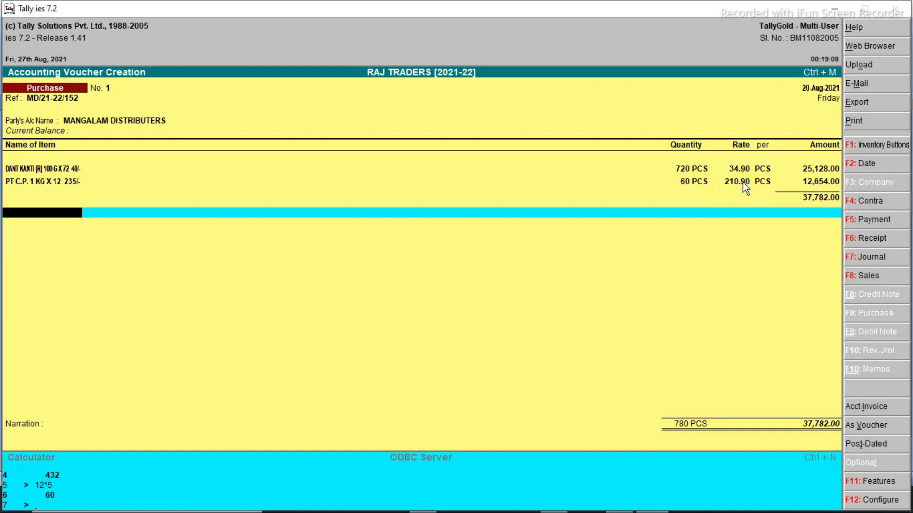
key(alt+c)
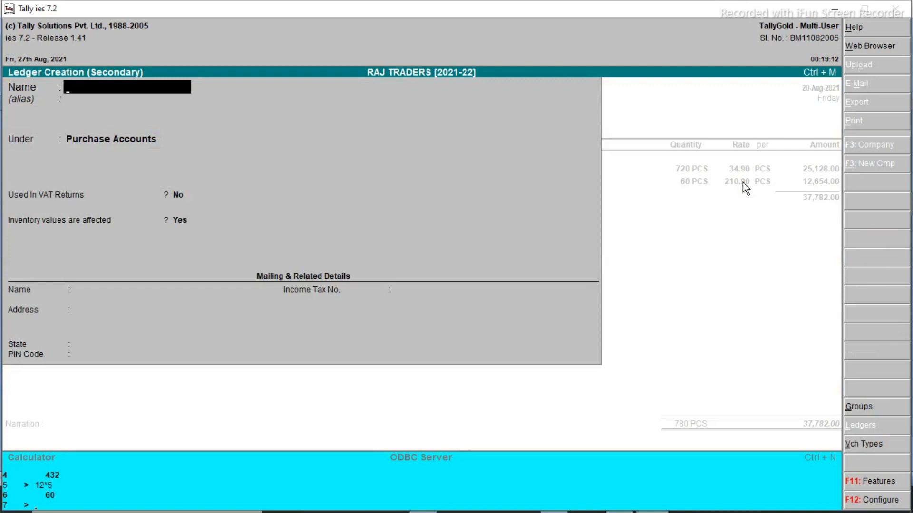
text(C GST 6%)
key(Return)
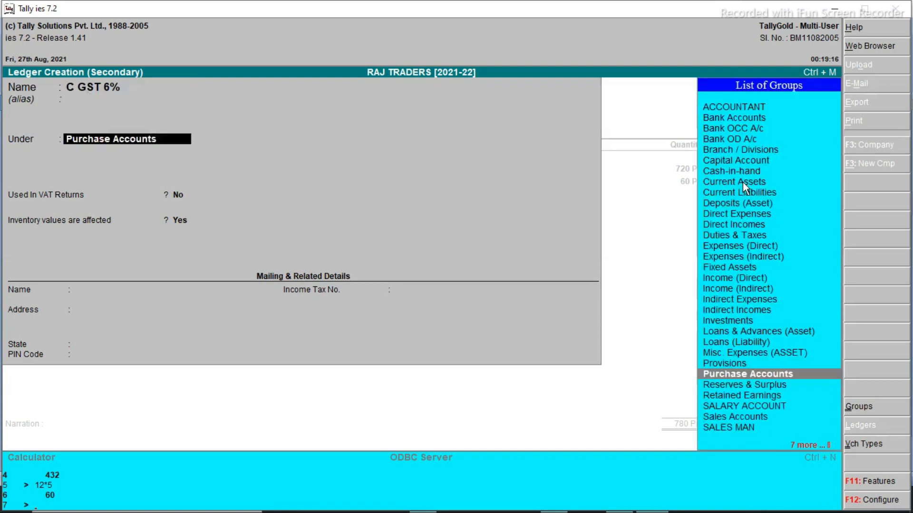
text(dut)
key(Return)
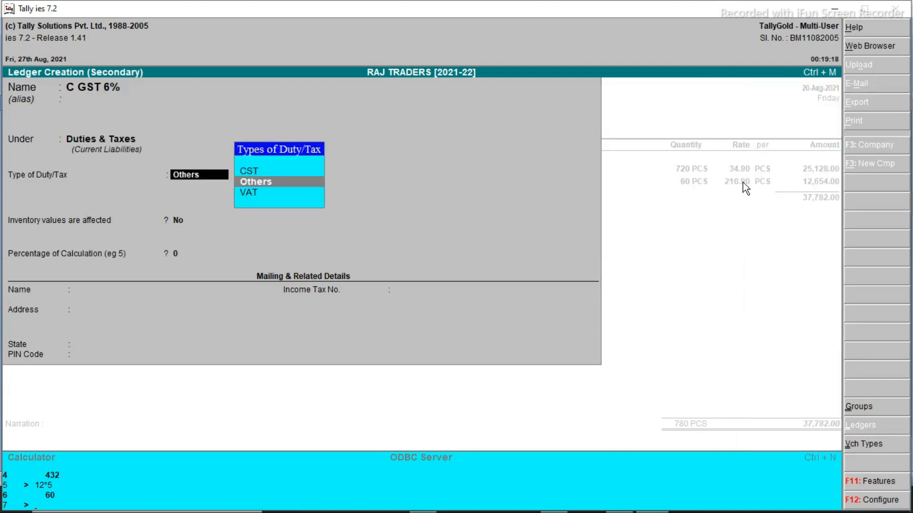
key(Return)
key(Return)
text(6)
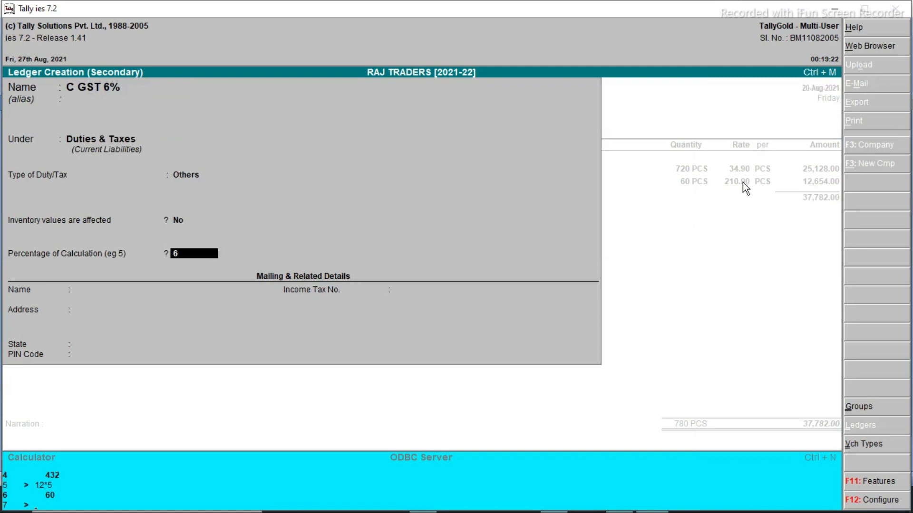
Set the C GST 6% ledger's calculation method to Tax based on Item Rate and save it into the voucher
key(Return)
key(Down)
key(Down)
key(Down)
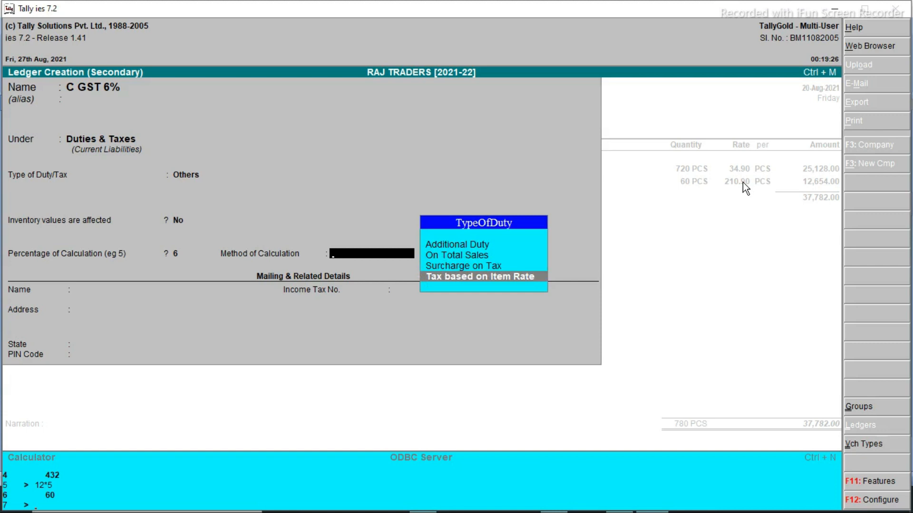
key(Return)
key(Return)
key(Return)
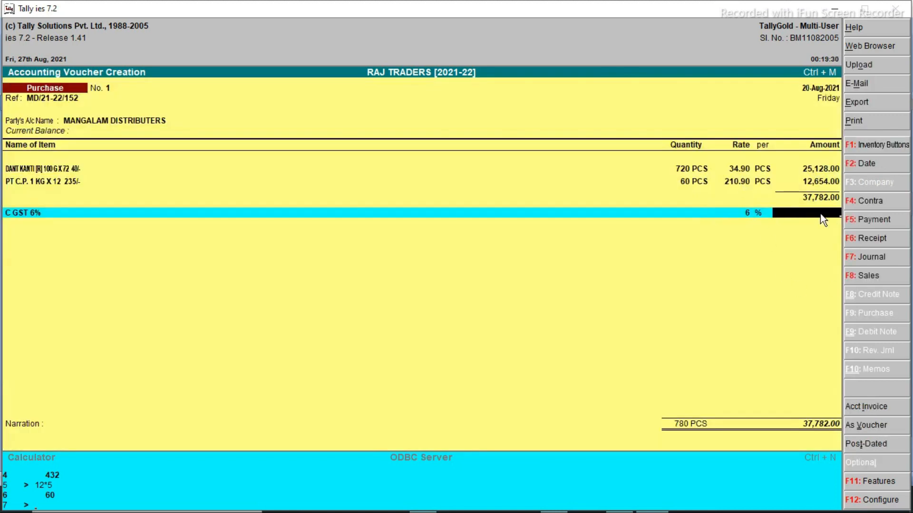
Open the DANT KANTI [R] 100 G X 72 40/- stock item for alteration and set its duty and VAT rates to 6
click(72, 168)
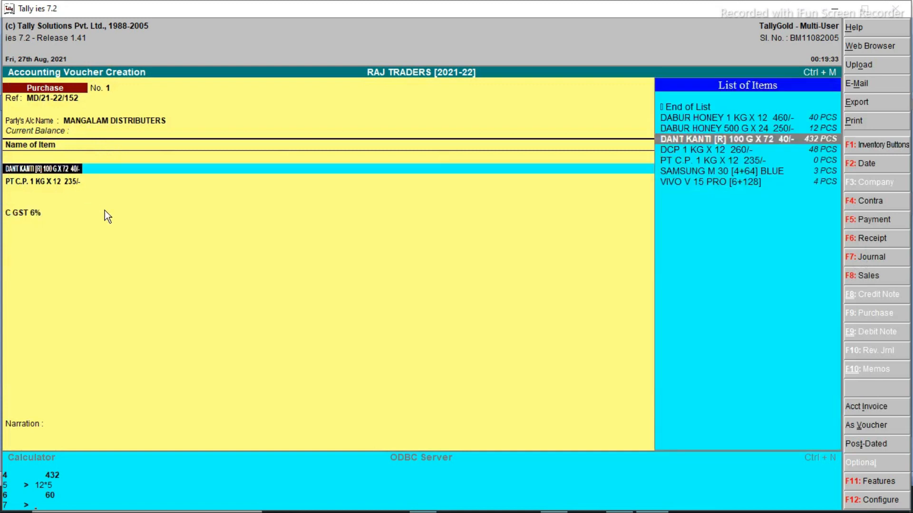
key(ctrl+Return)
key(Return)
key(Return)
key(Return)
key(Return)
key(Return)
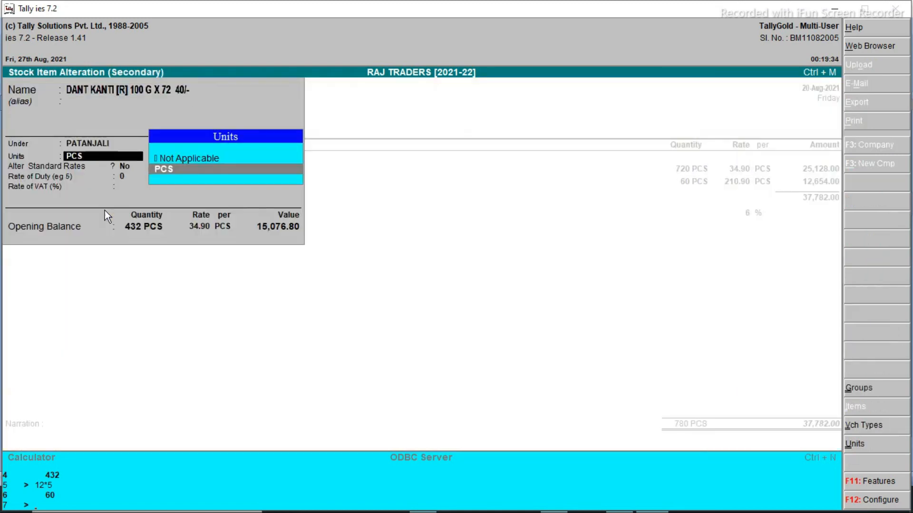
text(6)
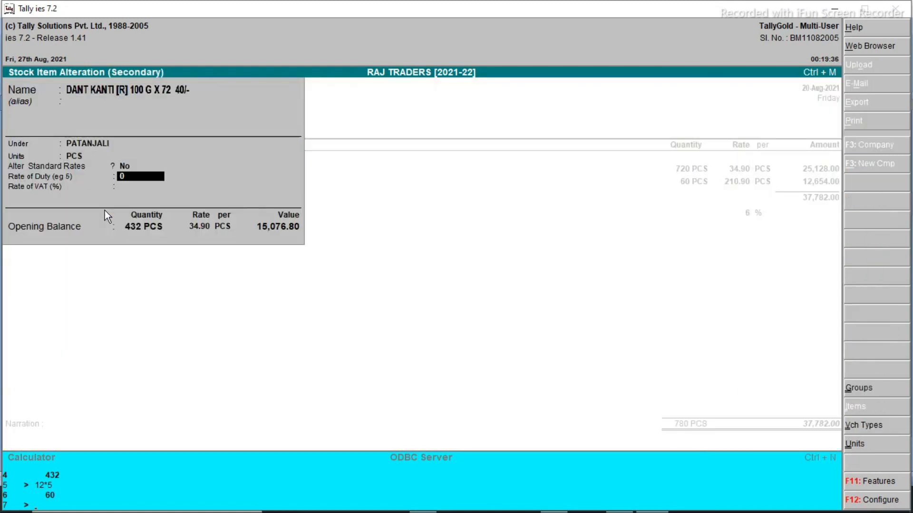
key(Return)
key(Return)
key(Return)
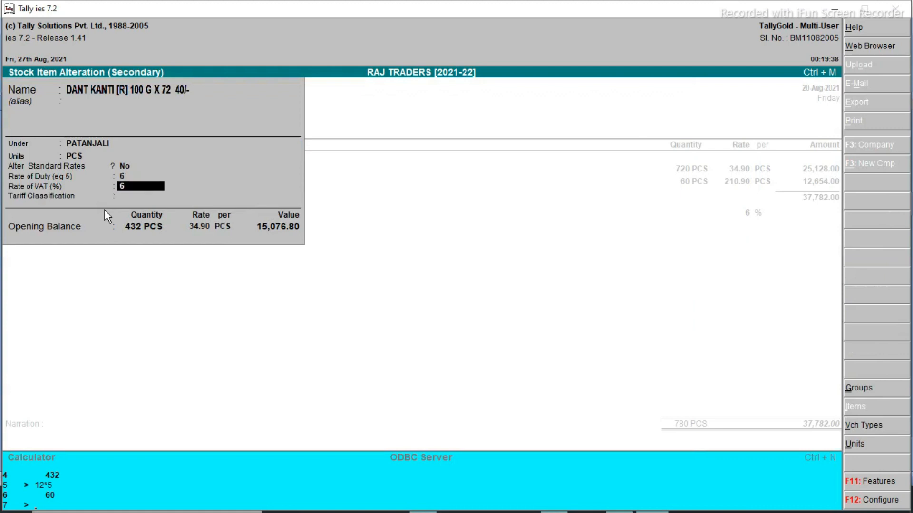
Save the altered DANT KANTI item and accept its existing details on the voucher line
key(Return)
key(Return)
key(Return)
key(Return)
key(Return)
key(Return)
key(Return)
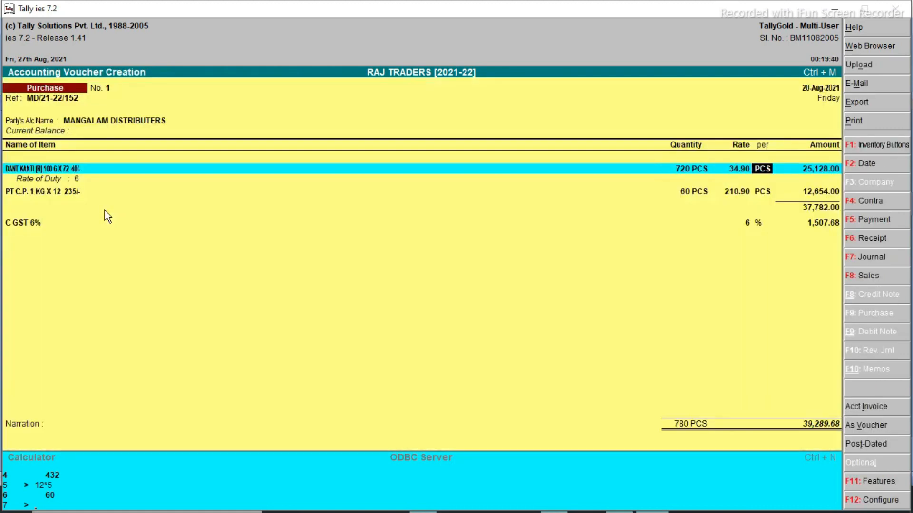
Open the PT C.P. 1 KG X 12 235/- stock item for alteration and set its duty and VAT rates to 6
key(ctrl+Return)
key(Return)
key(Return)
key(Return)
key(Return)
key(Return)
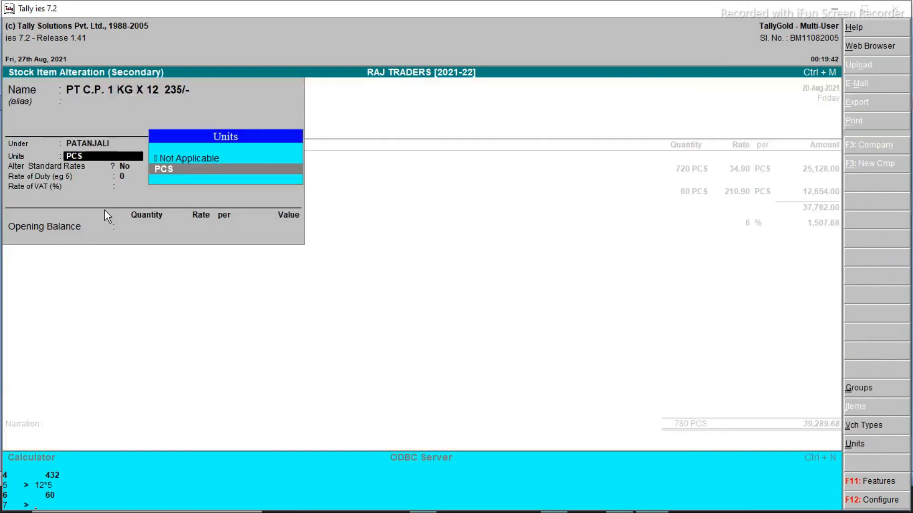
text(6)
key(Return)
text(6)
Save the altered PT C.P. item and accept its voucher line through to the ledger entries, leaving the description blank
key(Return)
key(Return)
key(Return)
key(Return)
key(Return)
key(Return)
key(Return)
key(Return)
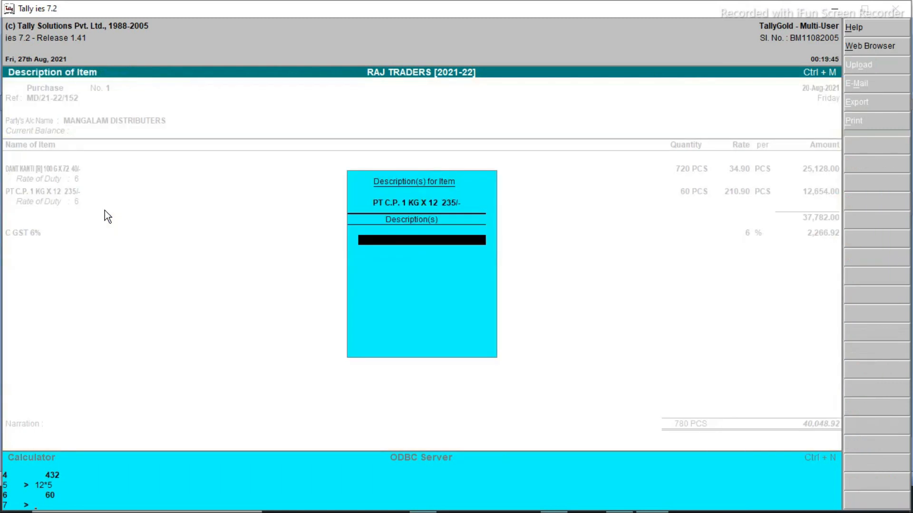
key(Return)
key(Return)
key(Return)
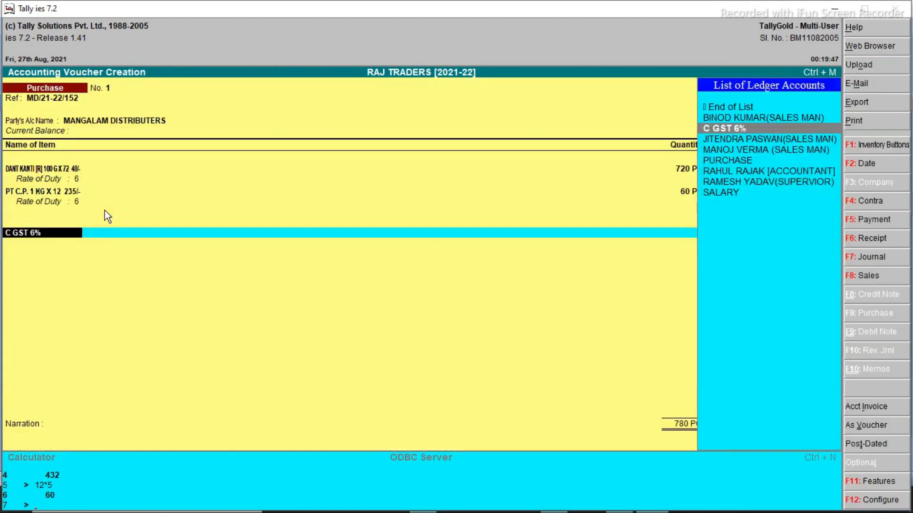
Define a new ledger S GST 6% under Duties & Taxes, type Others, with a calculation percentage of 6
key(alt+c)
text(S GST 6%)
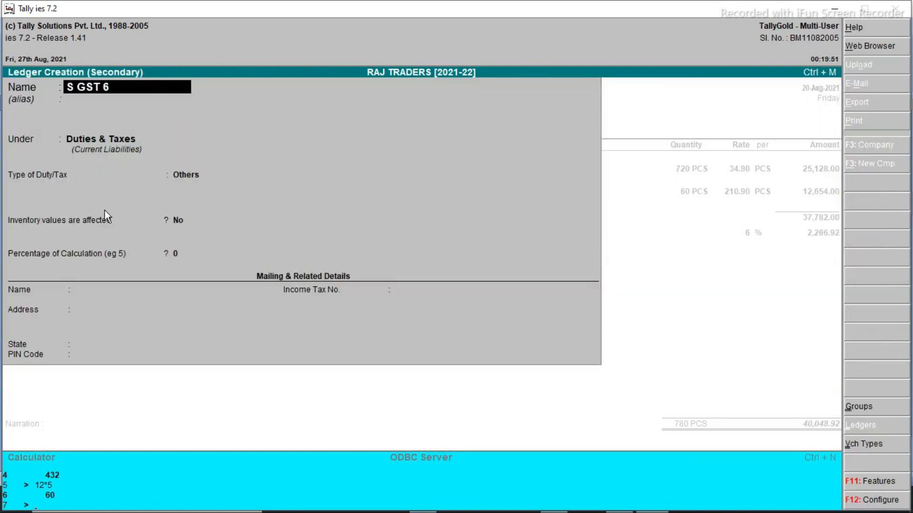
key(Return)
key(Return)
key(Return)
key(Return)
key(Return)
text(6)
Set the S GST 6% ledger's calculation method to Tax Based on Item Rate and save it into the voucher
key(Return)
key(Return)
key(Escape)
key(Down)
key(Down)
key(Down)
key(Return)
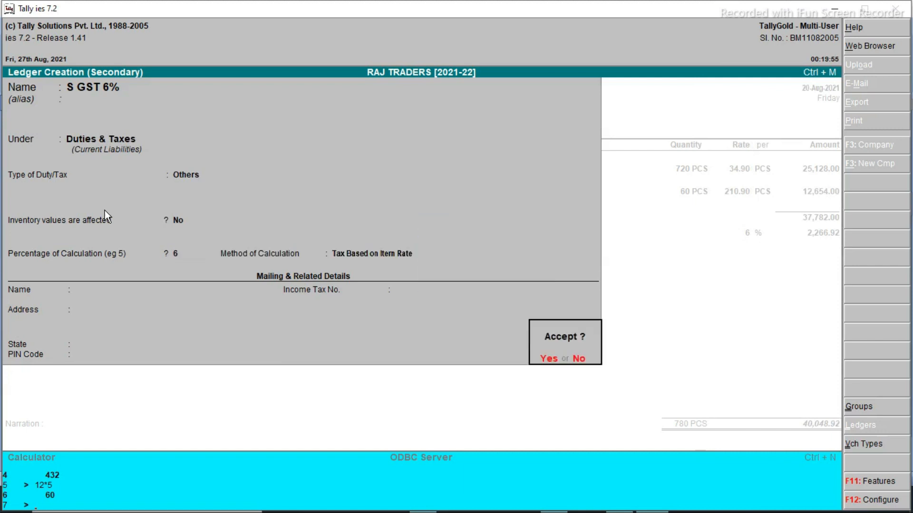
key(Return)
key(Return)
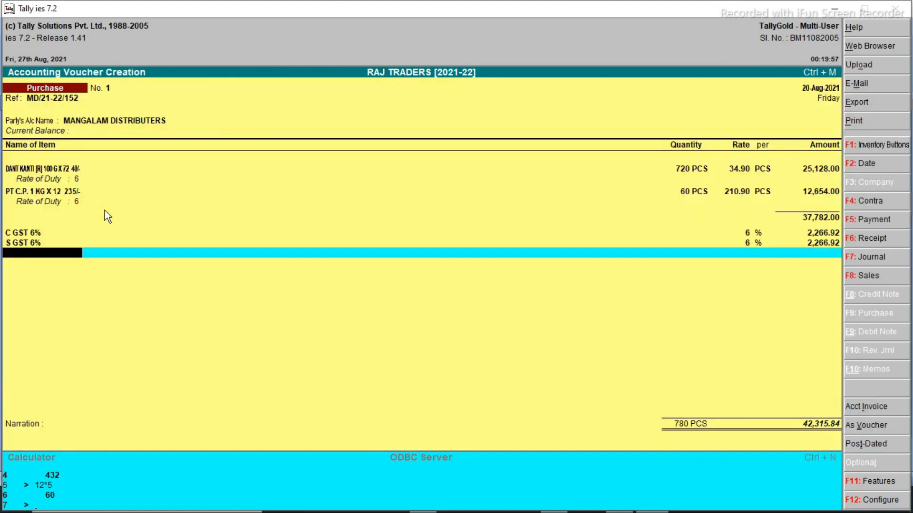
Start a new ledger for the voucher's next line and name it ROUND OFF
text(Ro)
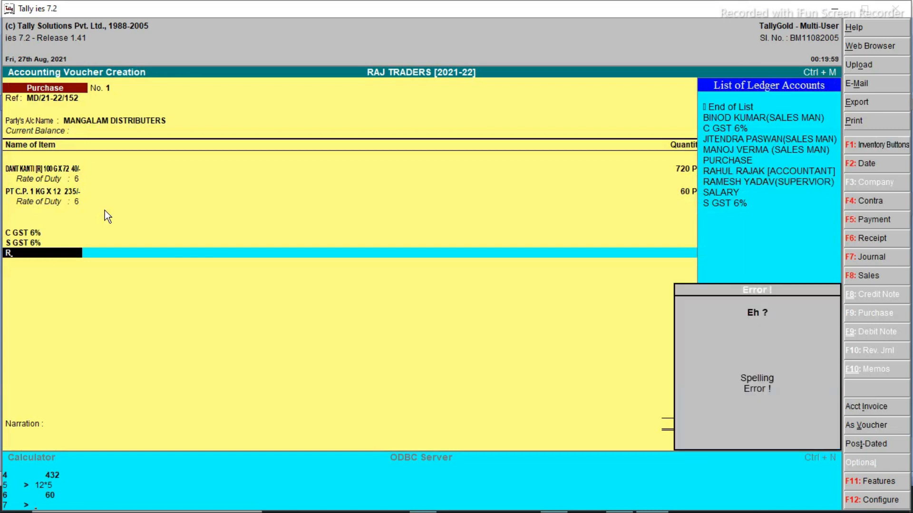
key(alt+c)
text(ROUND OFF)
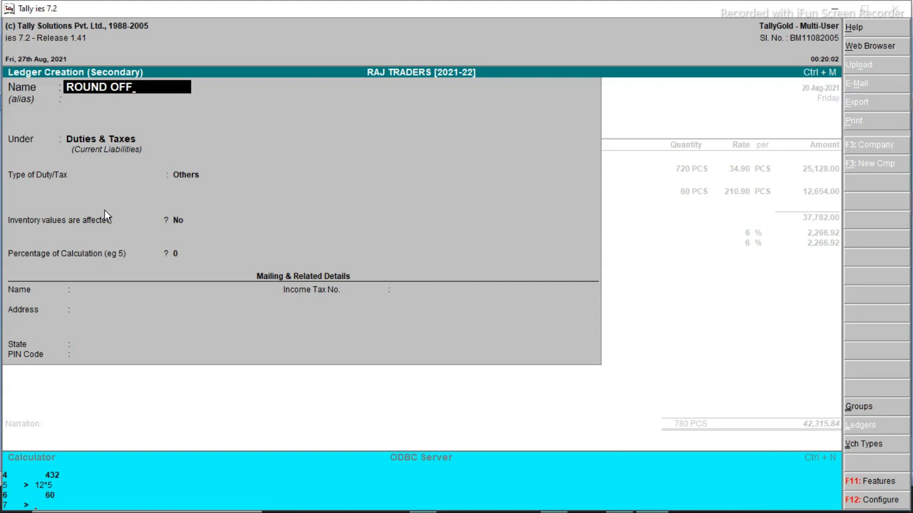
key(Return)
key(Return)
key(Return)
key(Return)
key(Return)
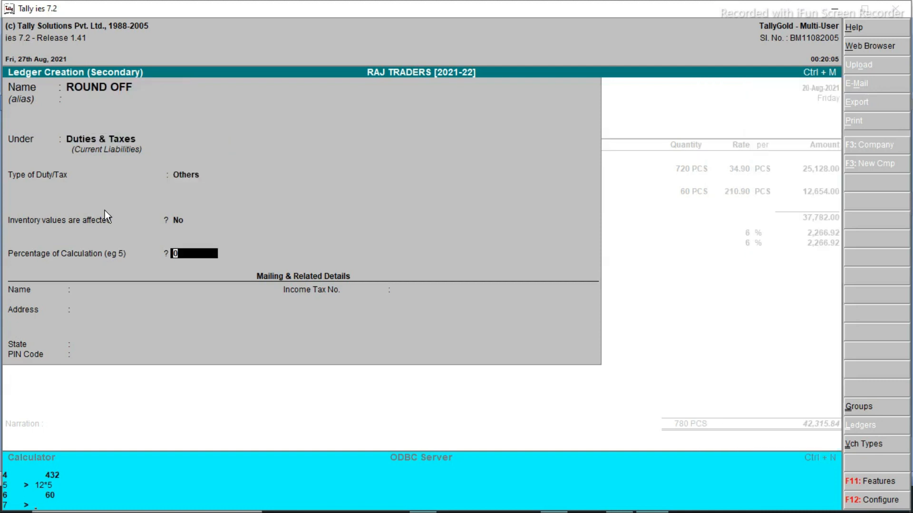
Place the ROUND OFF ledger under an indirect group, save it and enter 0.16 as its voucher amount
key(BackSpace)
key(BackSpace)
key(BackSpace)
text(ind)
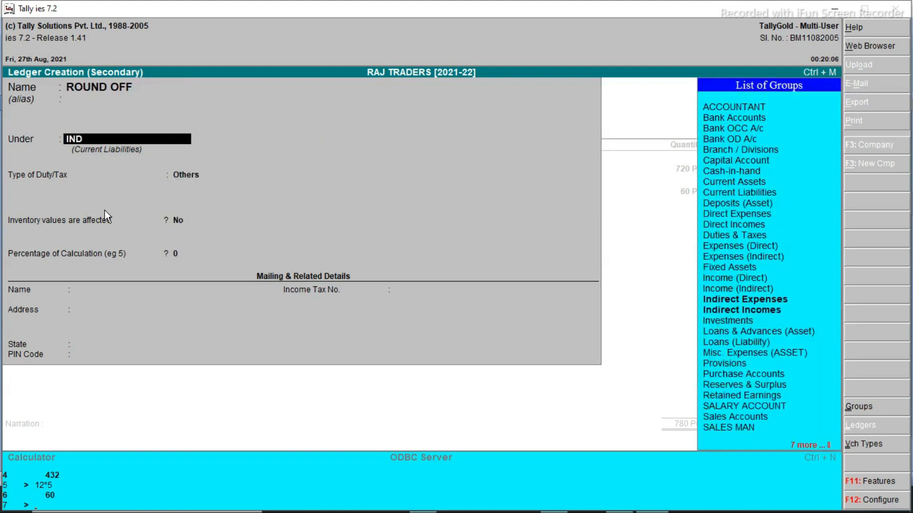
key(Return)
key(ctrl+a)
text(0.16)
key(Return)
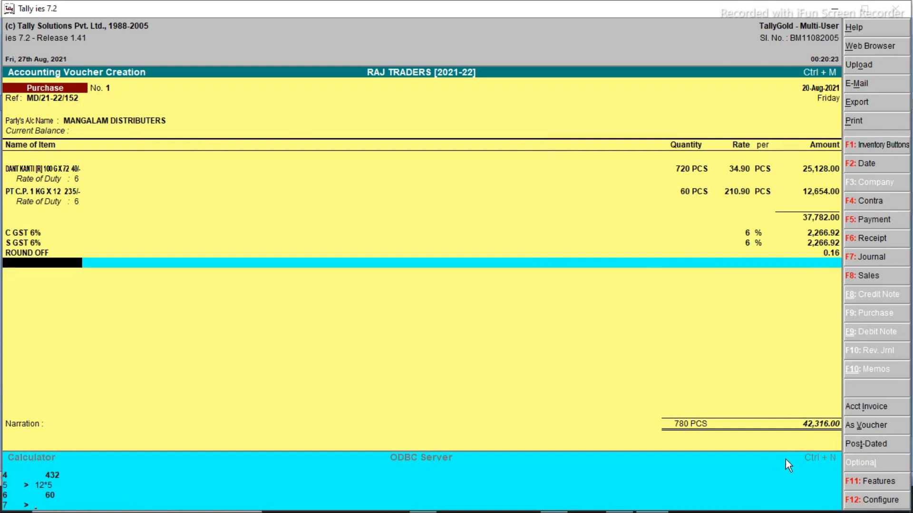
Finish the ledger list, save the purchase voucher without a narration and return to the Gateway of Tally
key(Return)
key(Return)
key(Return)
key(Return)
key(Return)
key(Return)
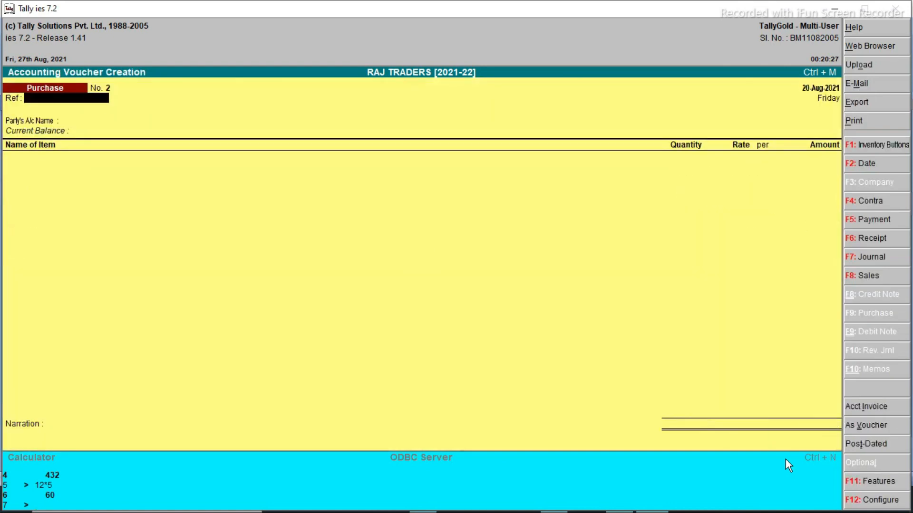
key(Escape)
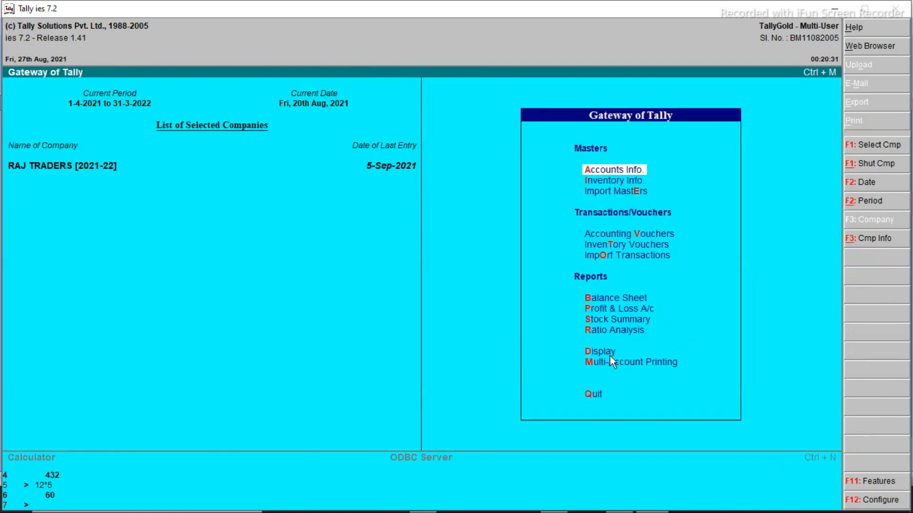
Open the display reports for RAJ TRADERS [2021-22] from the Gateway of Tally
key(Down)
key(Down)
key(Down)
key(Down)
key(Down)
key(Down)
key(Down)
key(Down)
key(Down)
key(Down)
key(Down)
key(Up)
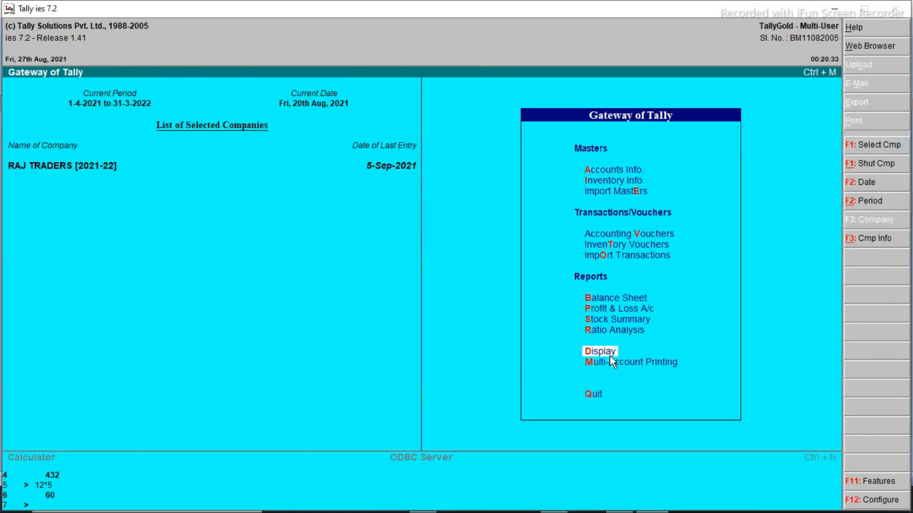
key(Return)
key(Down)
key(Down)
key(Down)
key(Down)
key(Down)
key(Down)
key(Down)
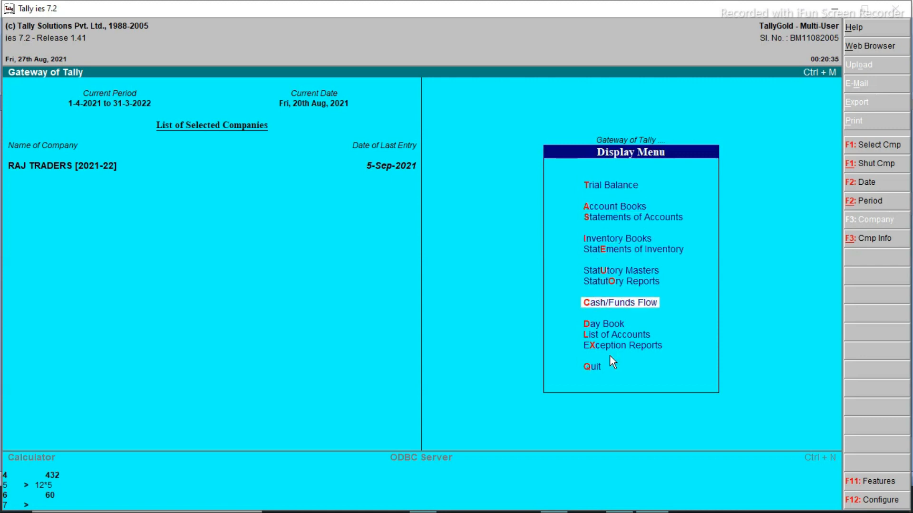
key(Up)
key(Up)
key(Escape)
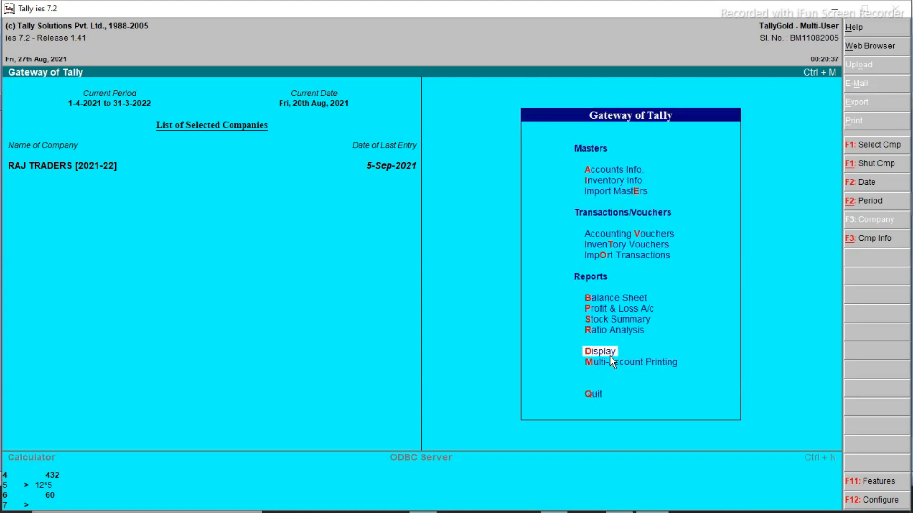
Open the Purchase Register from the account books among the display reports
key(Return)
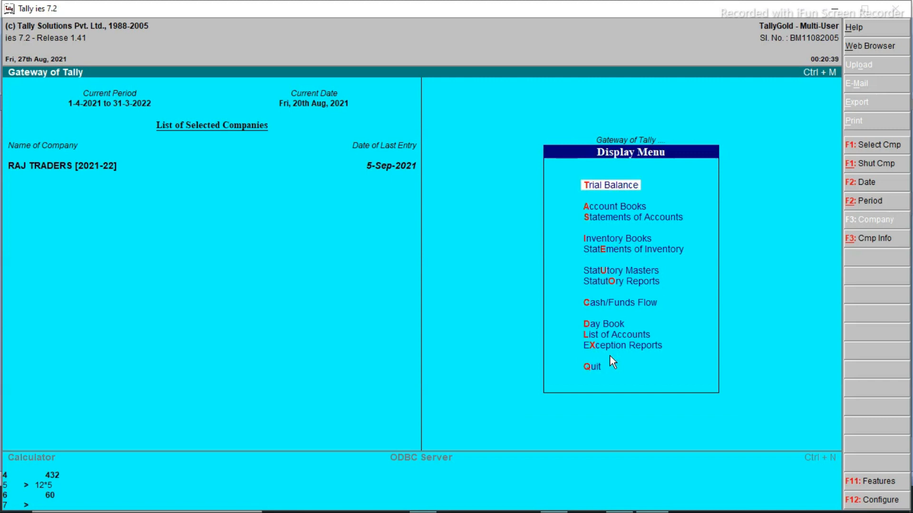
key(Down)
key(Return)
key(Down)
key(Down)
key(Down)
key(Down)
key(Down)
key(Return)
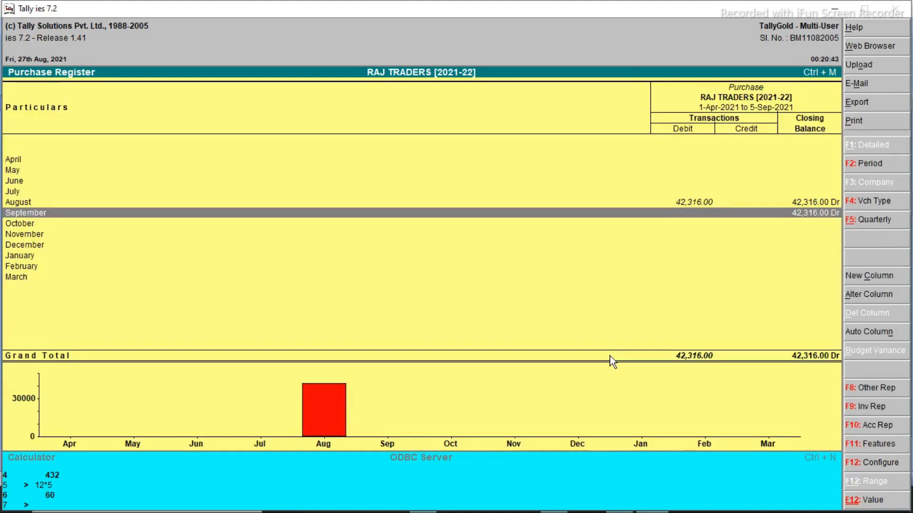
Examine the Purchase Register's monthly rows to find the month holding the purchase transaction
key(Up)
key(Up)
key(Up)
key(Up)
key(Up)
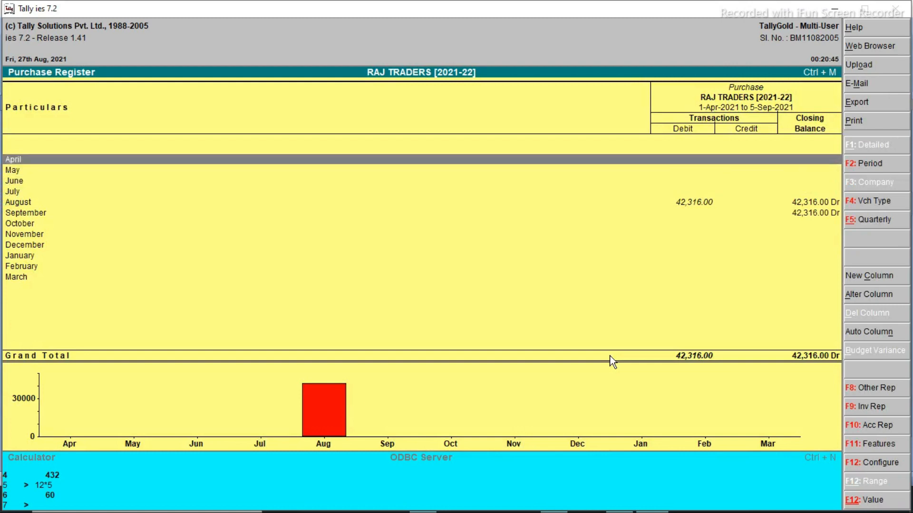
key(Down)
key(Down)
key(Down)
key(Down)
key(Down)
key(Down)
key(Up)
key(Down)
key(Down)
key(Down)
key(Down)
key(Down)
key(Down)
key(Up)
key(Up)
key(Up)
key(Up)
key(Up)
key(Up)
key(Up)
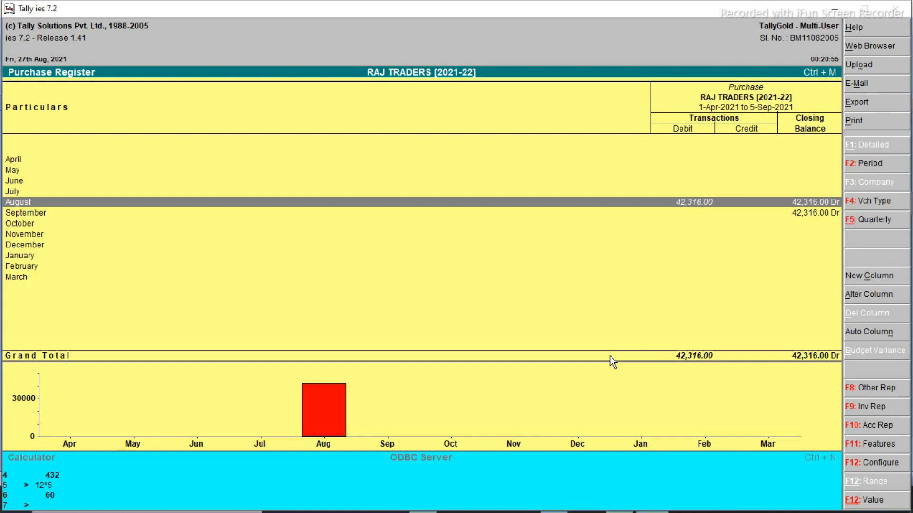
List August's purchase vouchers to check the MANGALAM DISTRIBUTERS entry, and return to the Gateway of Tally
key(Return)
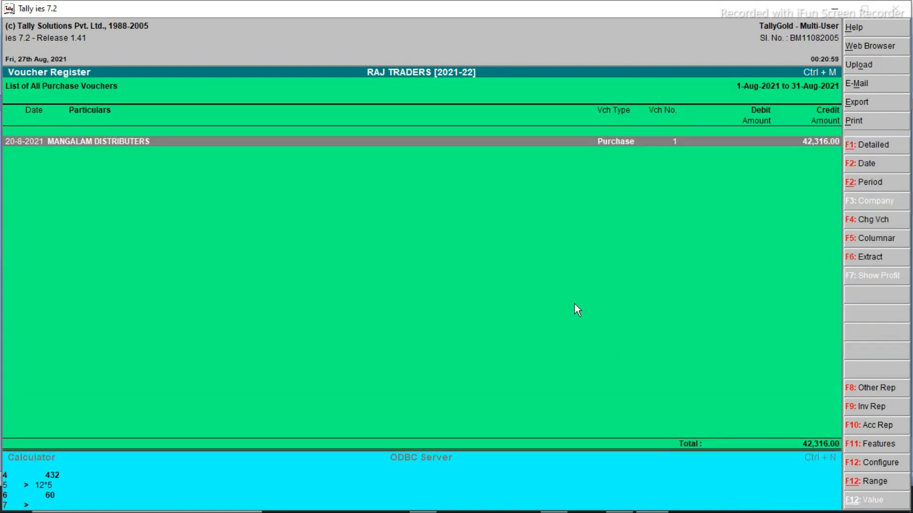
key(Escape)
key(Escape)
key(Escape)
key(Escape)
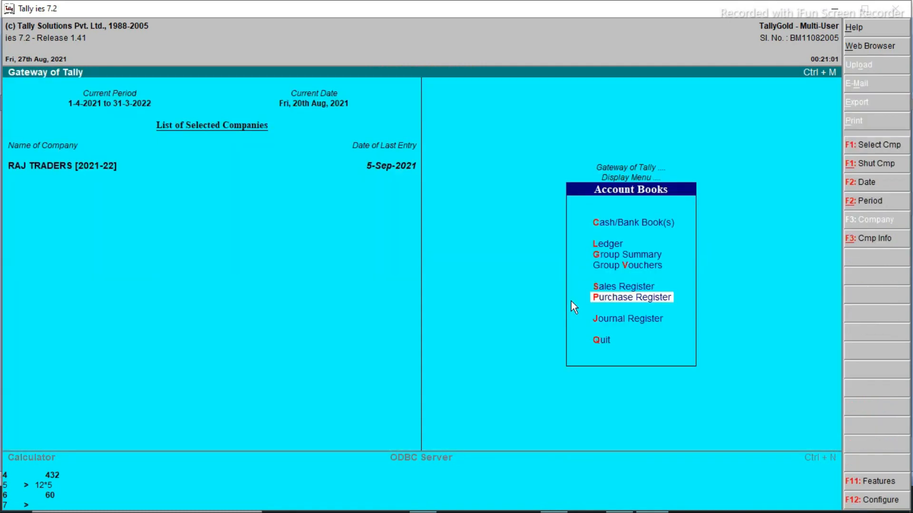
key(n)
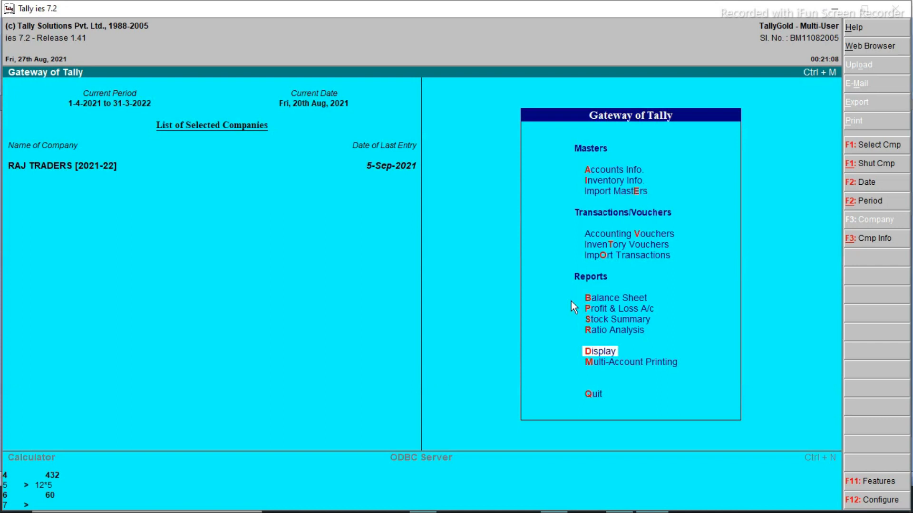
Check August's inward and closing stock of DANT KANTI [R] 100 G X 72 40/- under PATANJALI in the Stock Summary, and return to the Gateway
key(s)
key(Down)
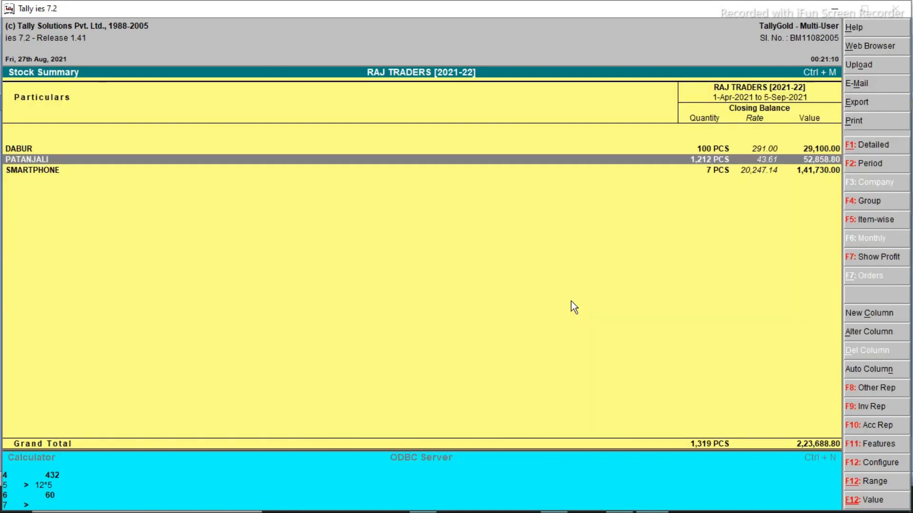
key(Return)
key(Return)
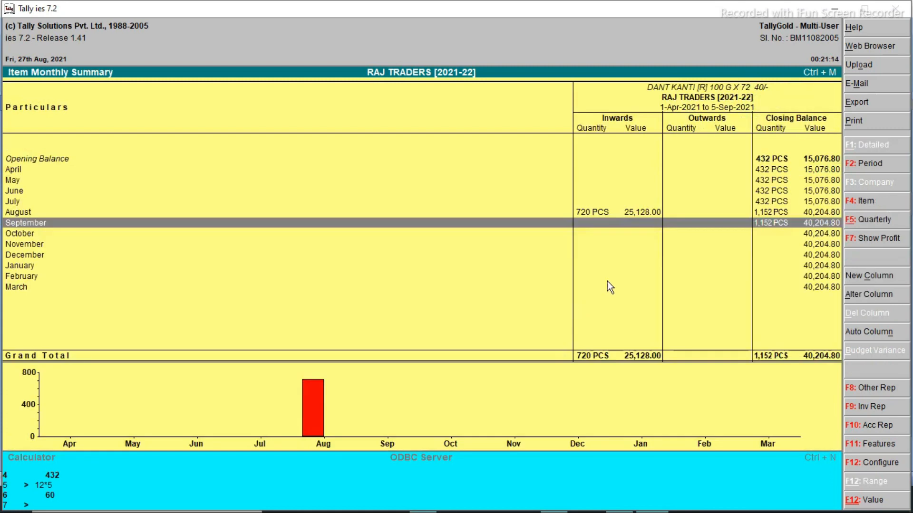
click(595, 212)
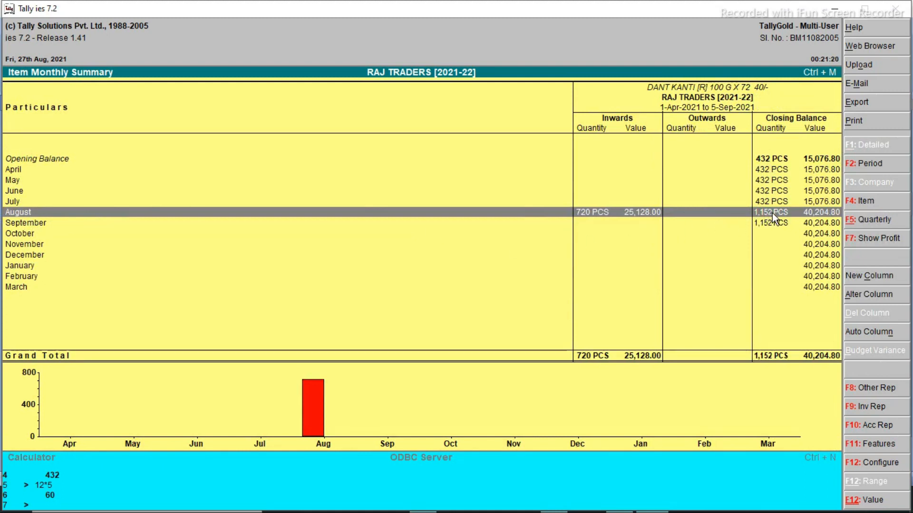
key(Escape)
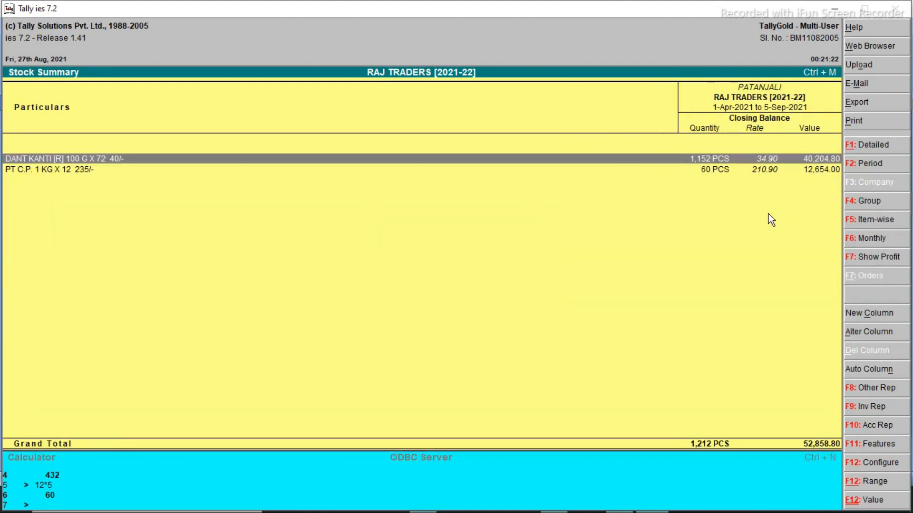
key(Escape)
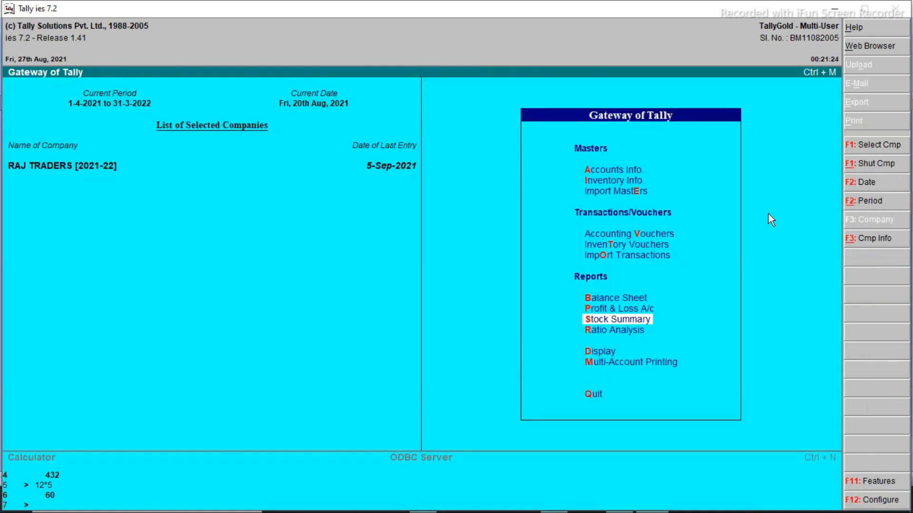
View a blank sales voucher in accounting voucher entry and leave it unsaved
key(v)
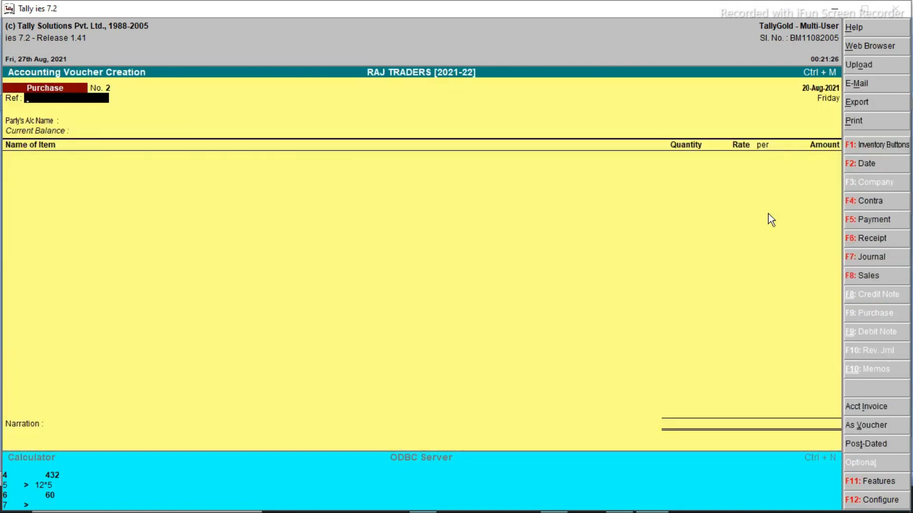
key(F8)
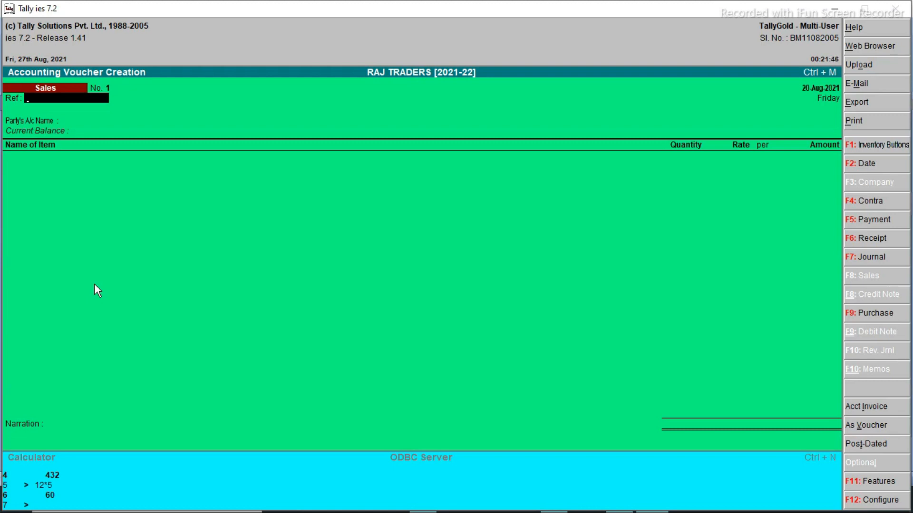
key(Escape)
key(Return)
key(Escape)
key(Escape)
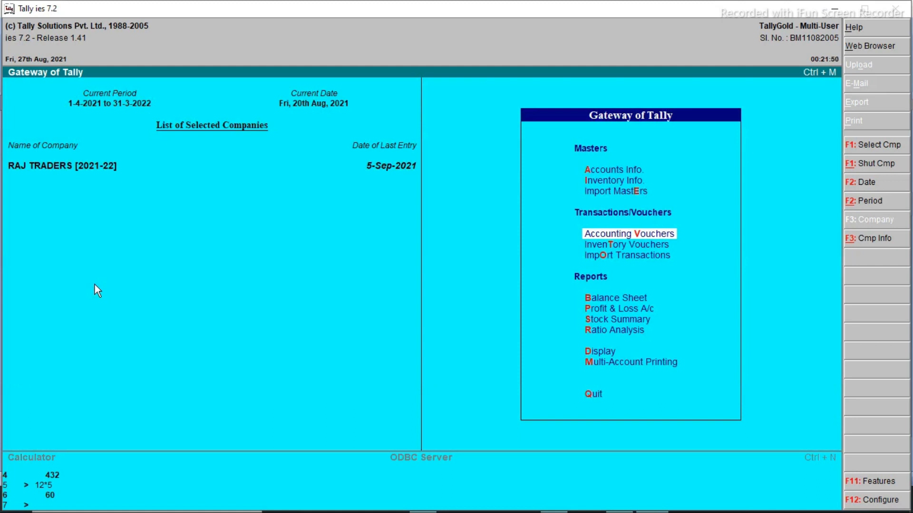
Quit Tally from the Gateway and confirm the exit
key(Escape)
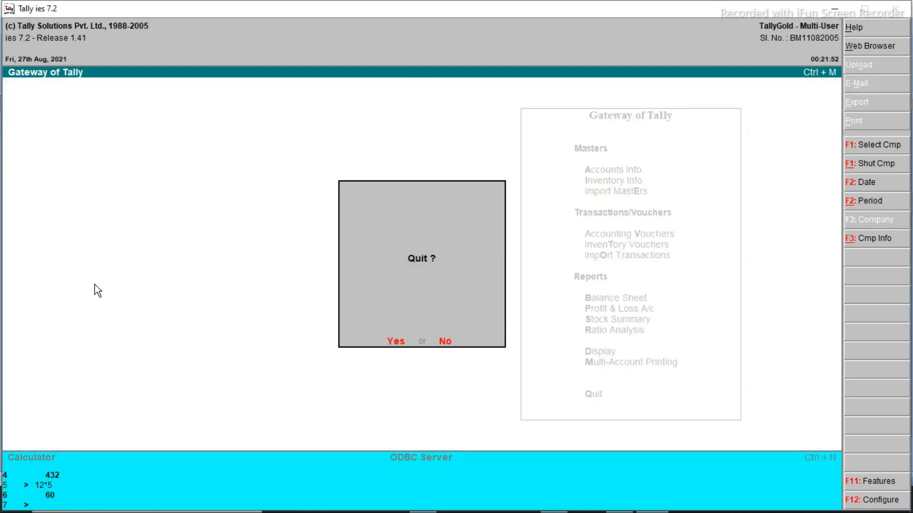
key(Return)
Review the Home Work section at the end of 2.6 STOCK ADJUSTMENT IN TALLY in Microsoft Word and close the document
scroll(458, 320, down, 15)
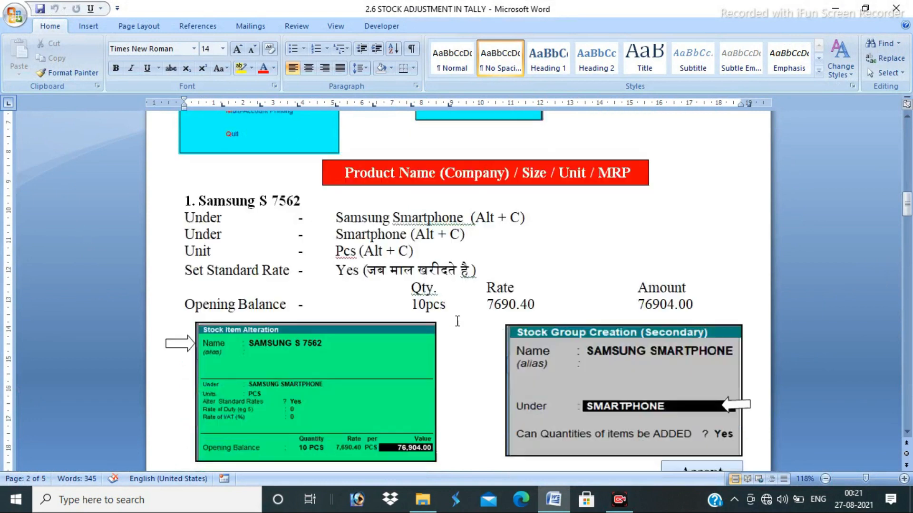
scroll(458, 321, down, 20)
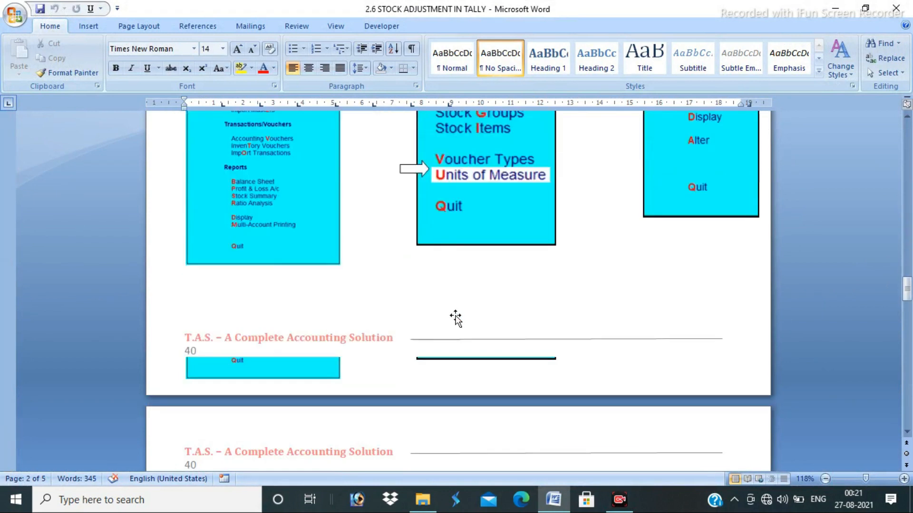
scroll(457, 316, down, 10)
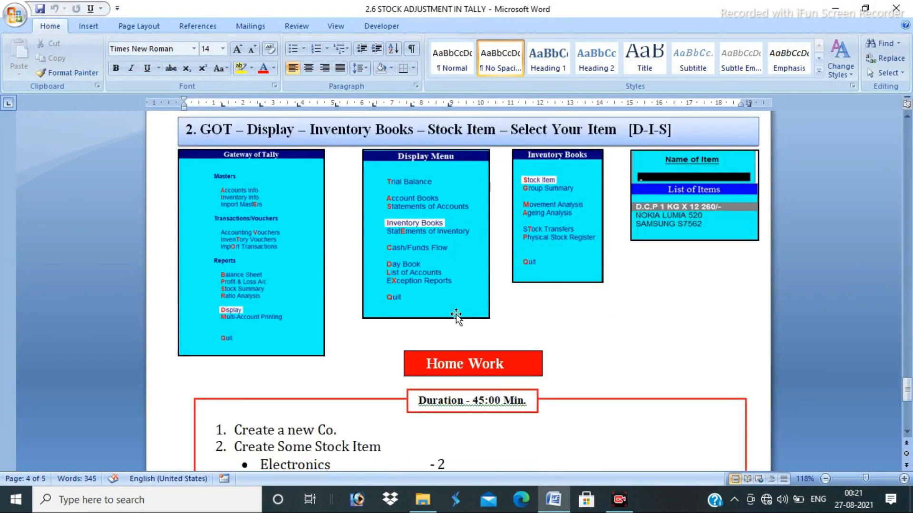
scroll(519, 326, down, 5)
click(481, 279)
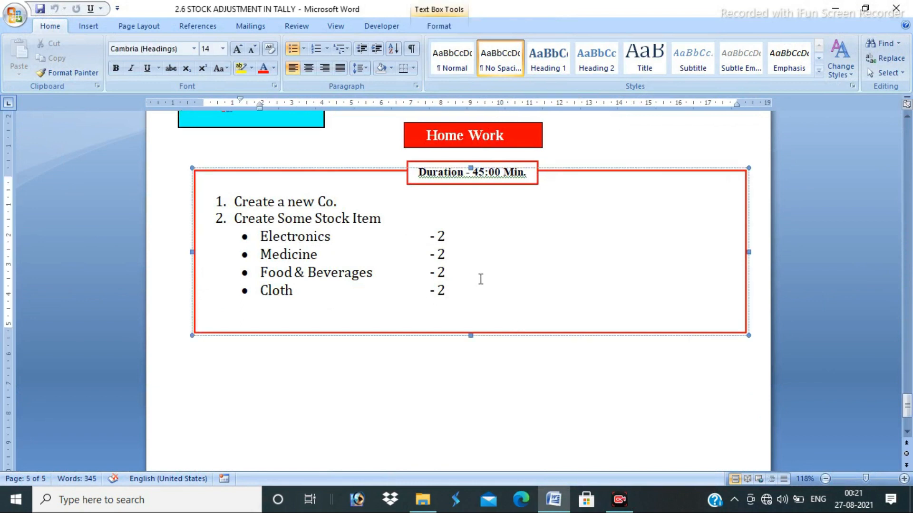
click(896, 15)
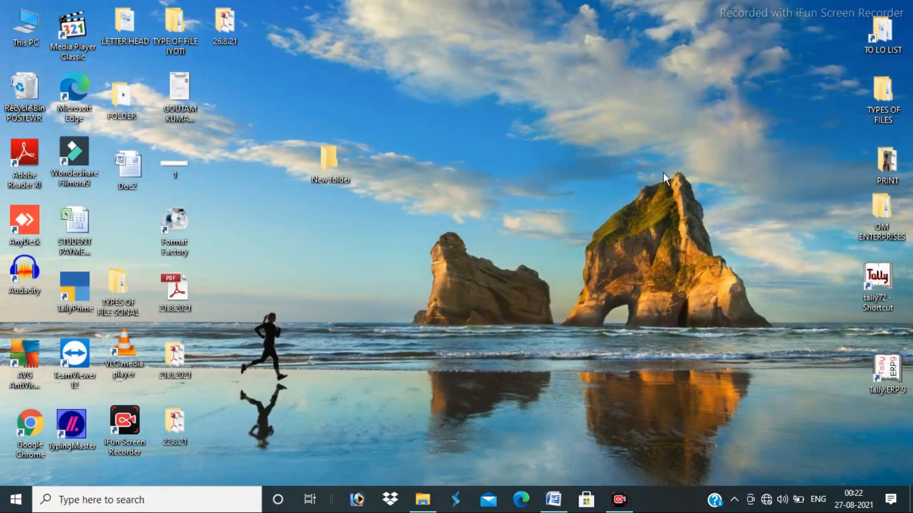